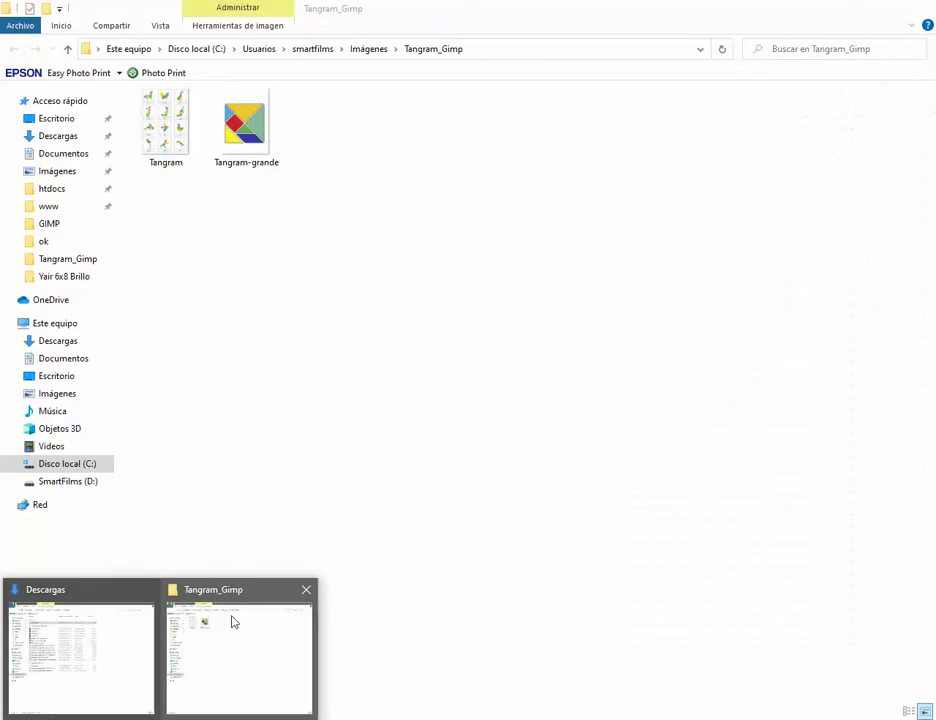
- Open the Tangram-grande image from the Tangram_Gimp folder in Paint
click(232, 620)
click(246, 152)
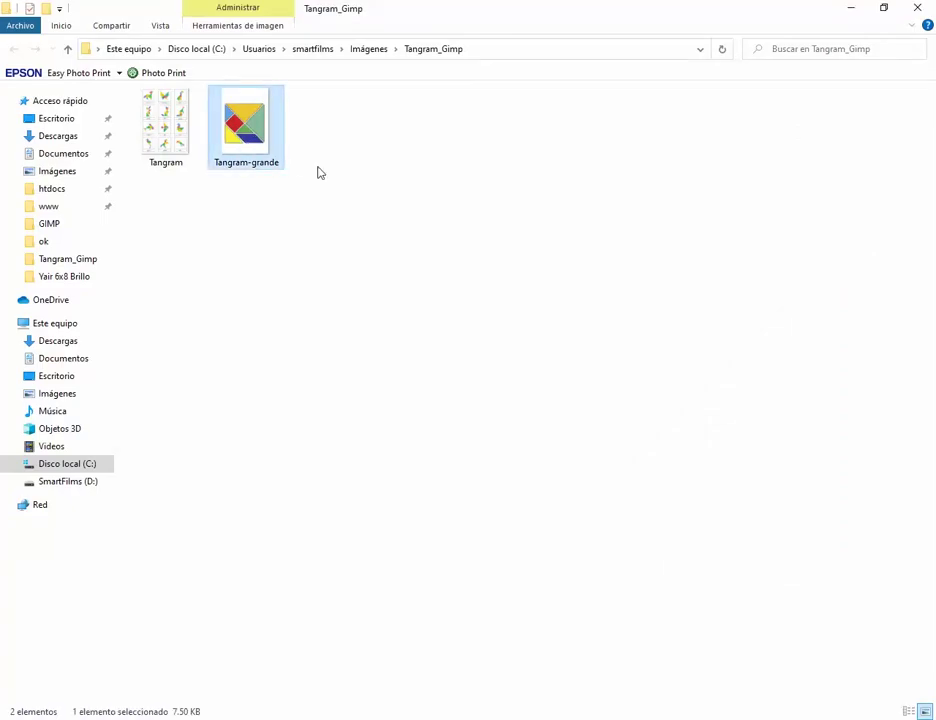
right_click(247, 148)
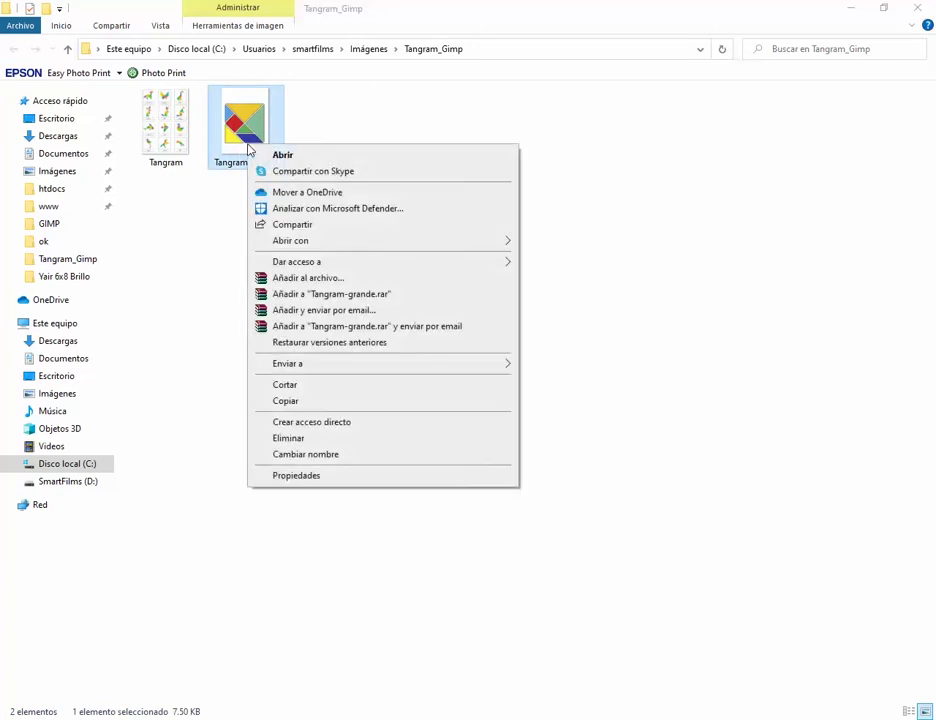
mouse_move(316, 242)
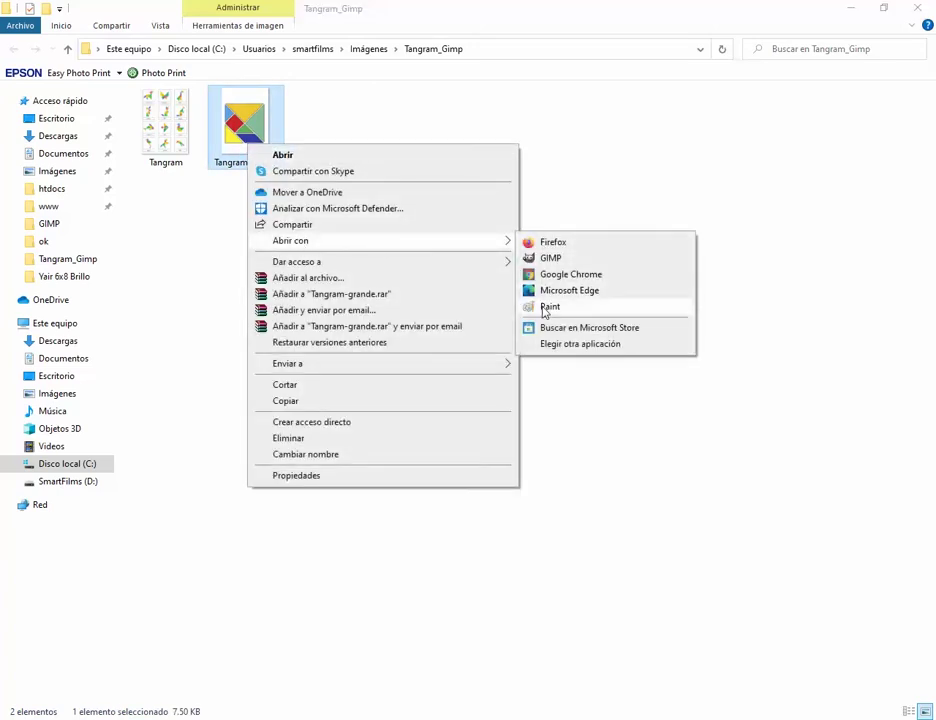
click(548, 307)
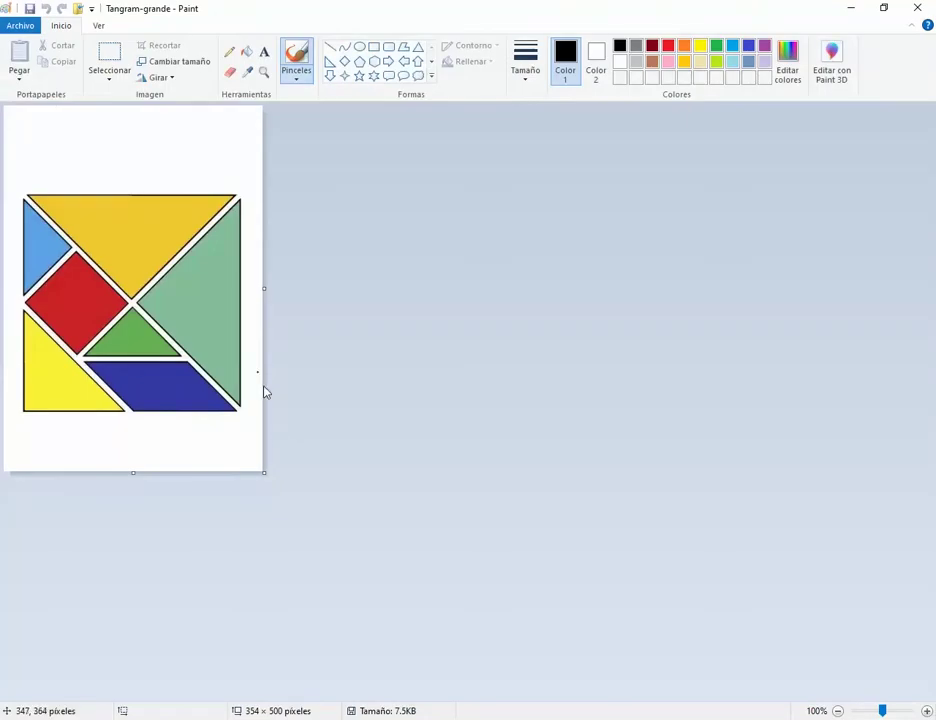
- Try enlarging the tangram image's canvas to about 707 × 519 pixels and undo the last edit
drag(265, 477, 521, 486)
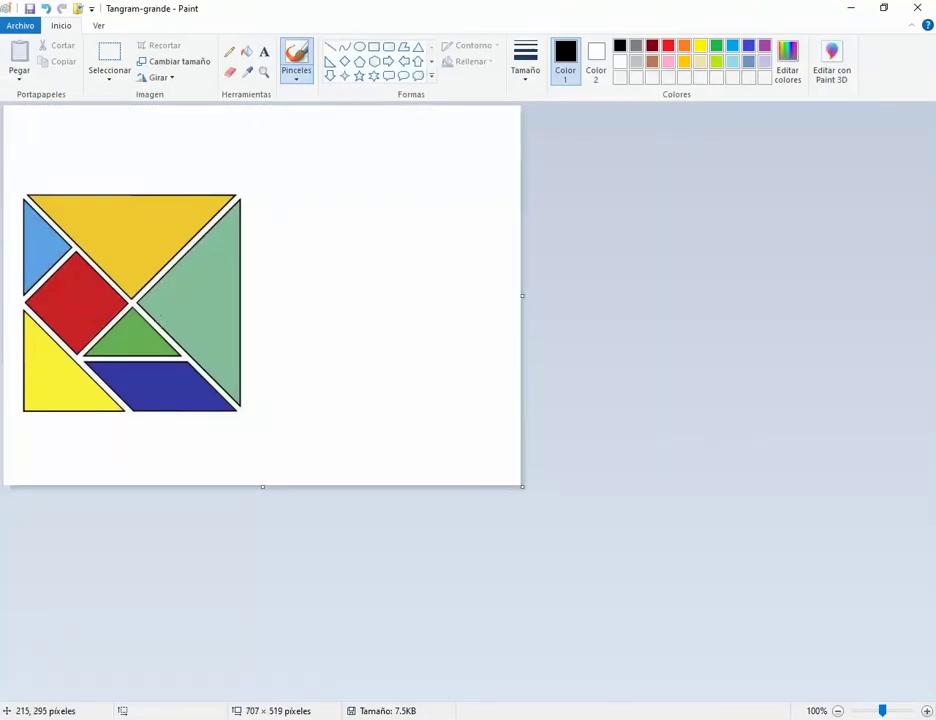
mouse_move(14, 180)
mouse_down()
mouse_move(18, 305)
mouse_move(131, 418)
mouse_move(165, 422)
mouse_up()
key(ctrl+z)
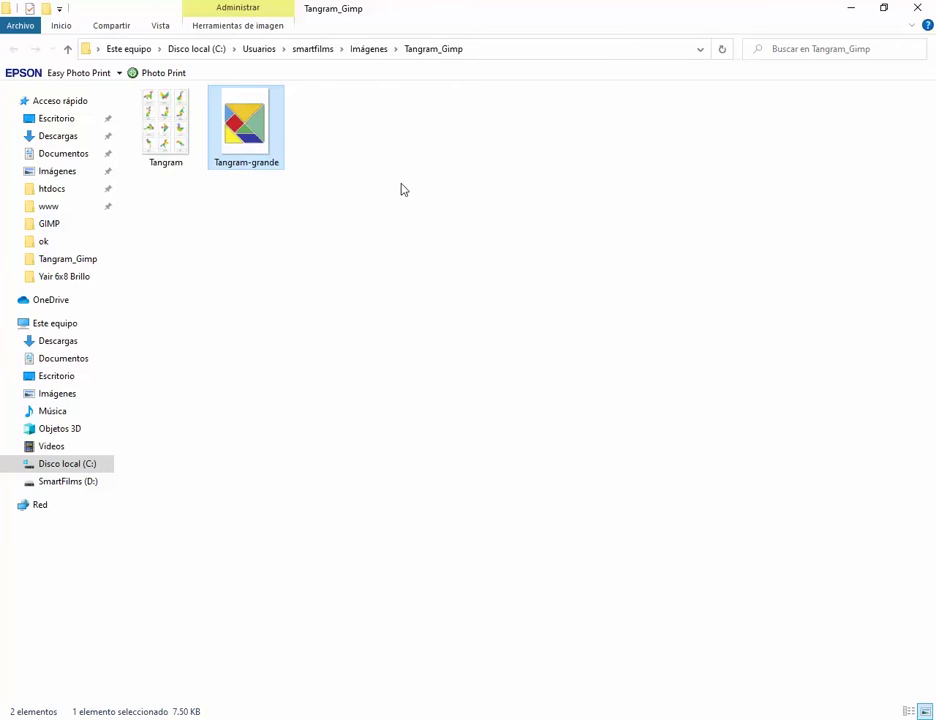
click(267, 184)
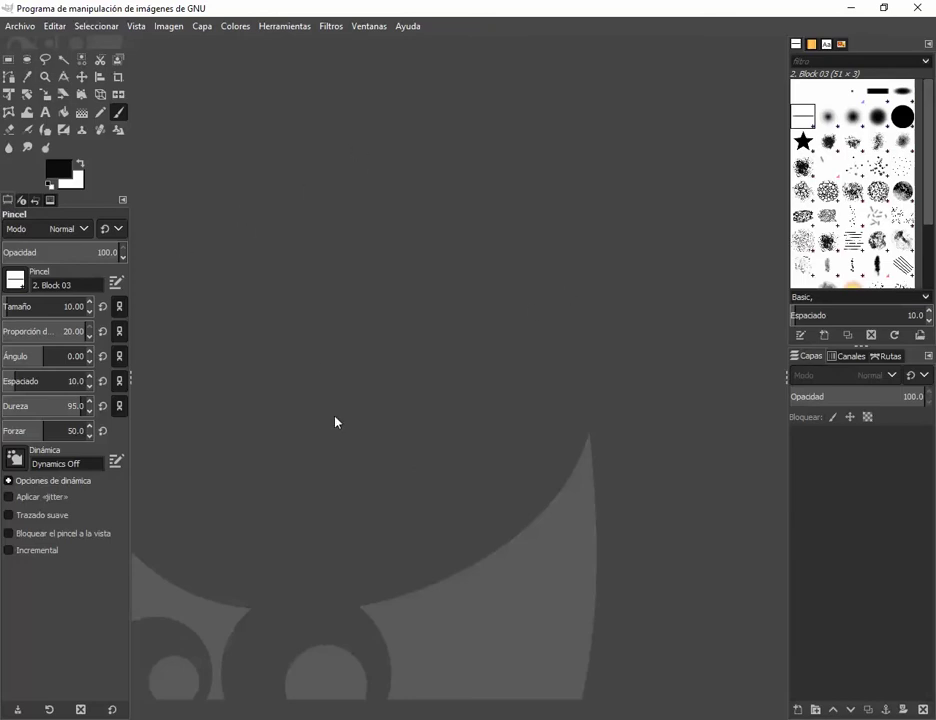
- Switch to the browser and read the Wikipedia article on Tangram, examining its pieces, history, paradoxes and example figures
key(alt+Tab)
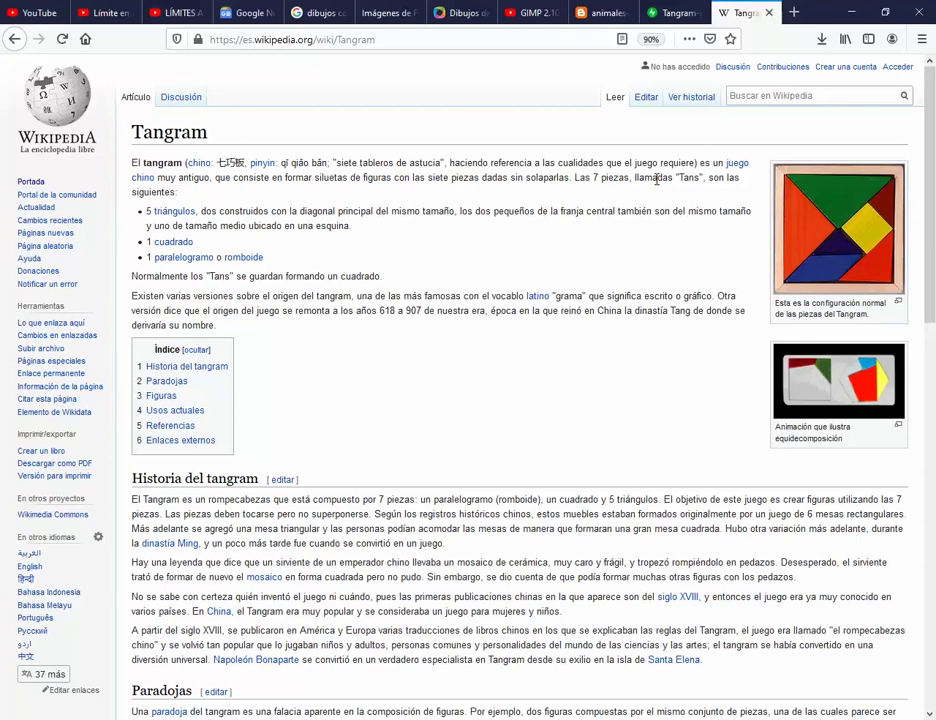
scroll(472, 334, down, 5)
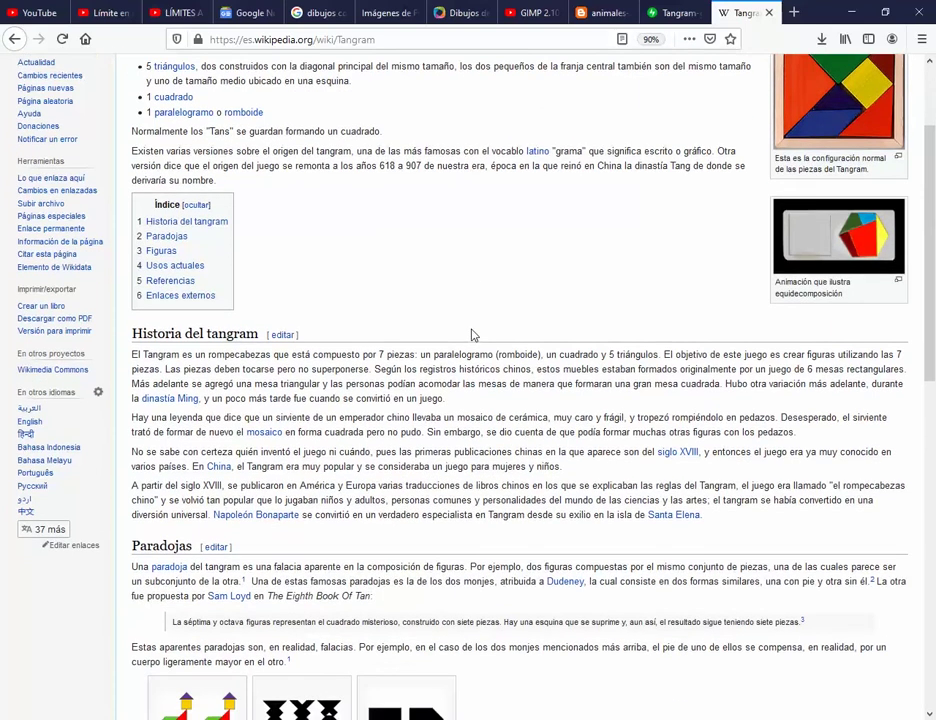
scroll(472, 334, down, 8)
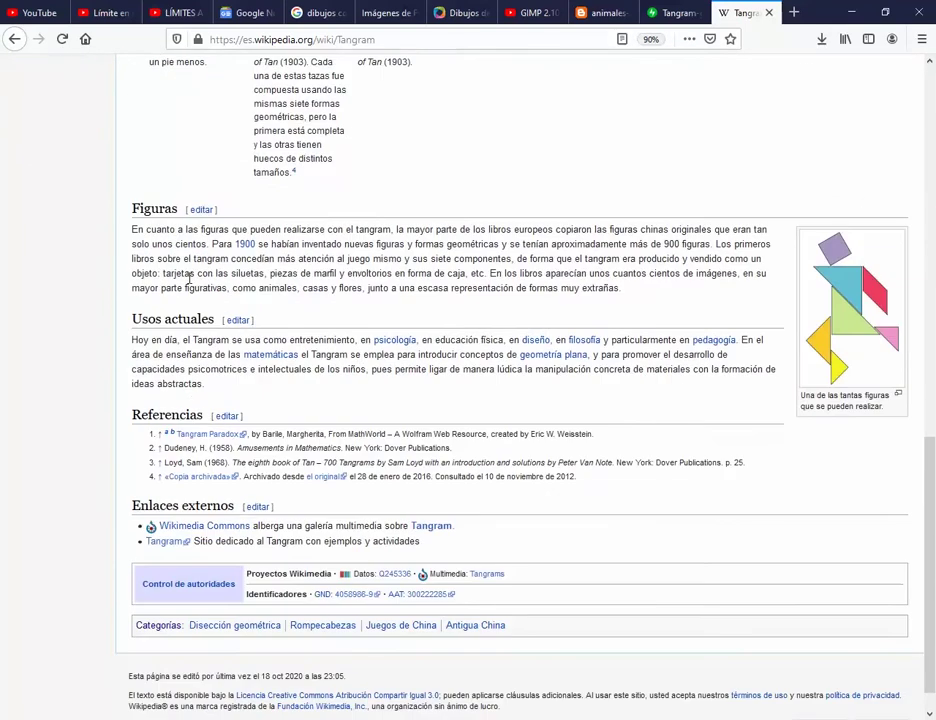
scroll(265, 401, up, 13)
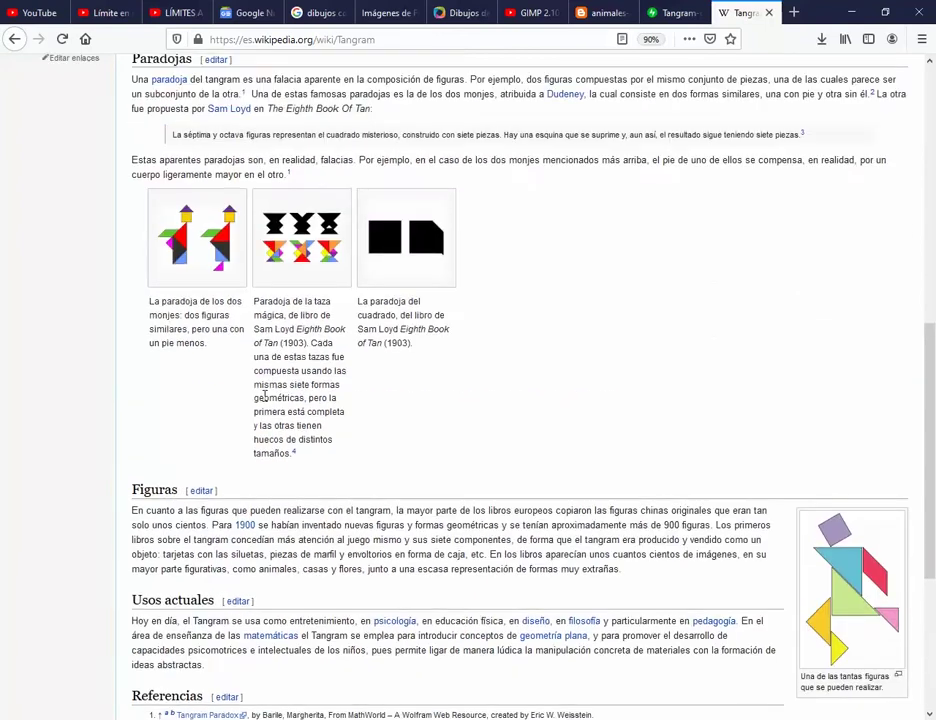
scroll(265, 405, down, 3)
scroll(286, 400, up, 3)
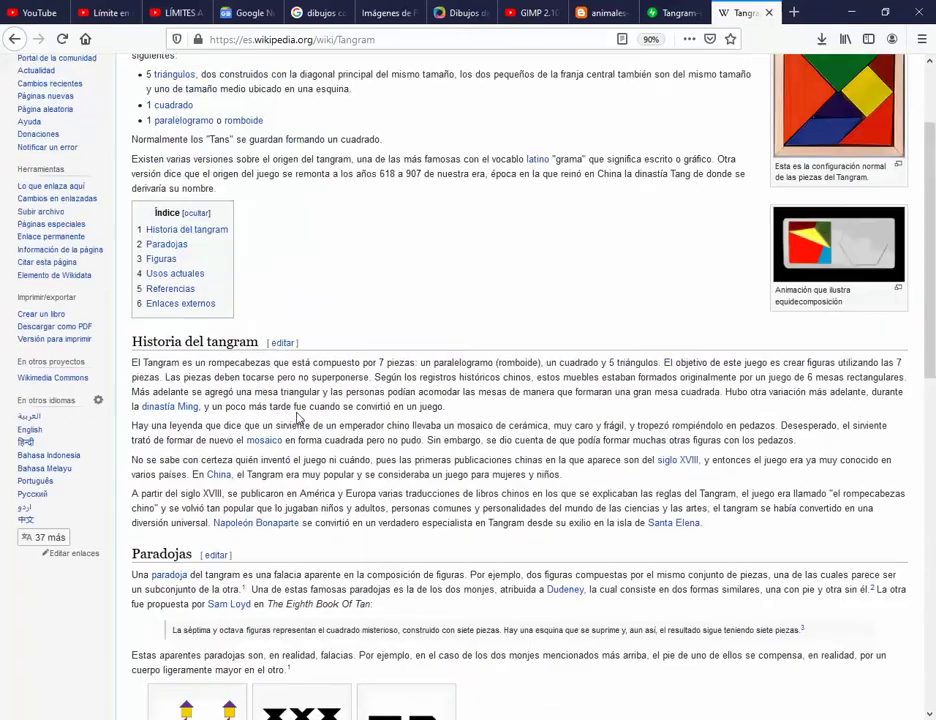
scroll(282, 386, down, 5)
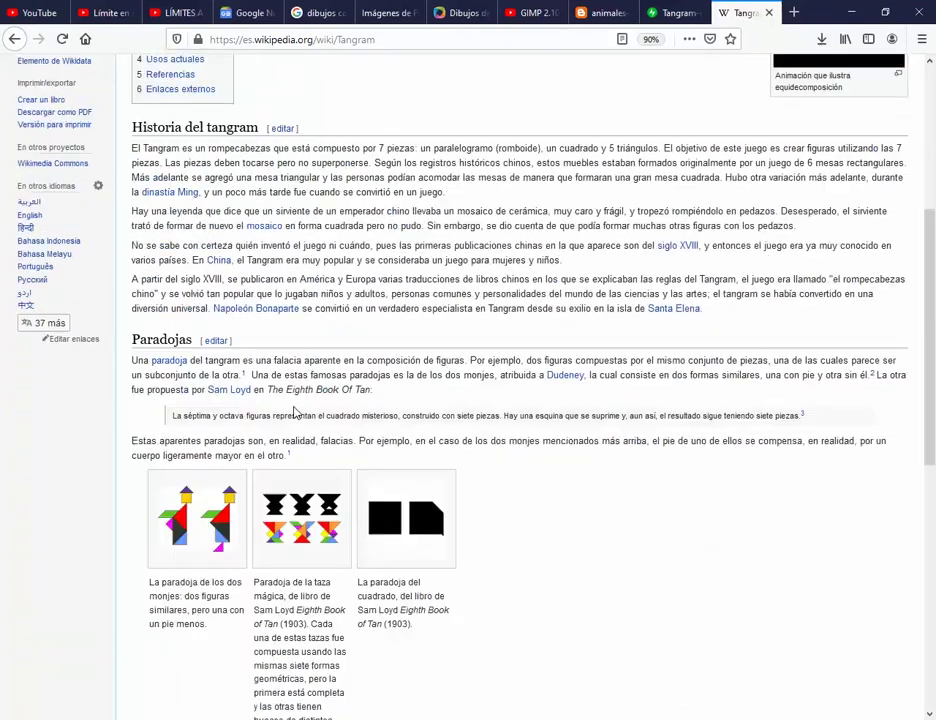
scroll(295, 412, down, 4)
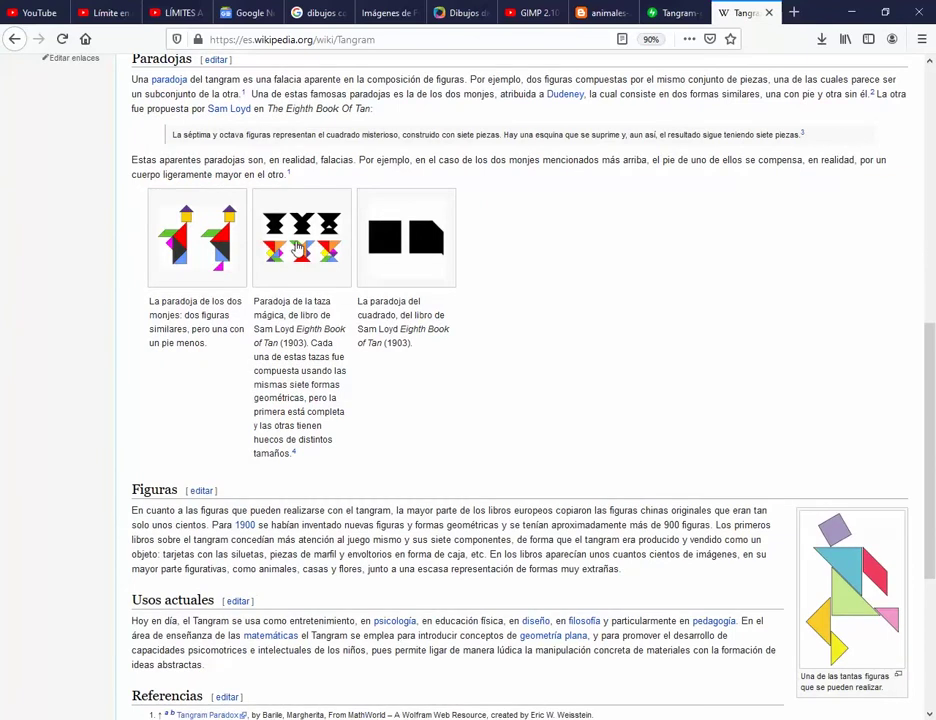
scroll(324, 318, up, 7)
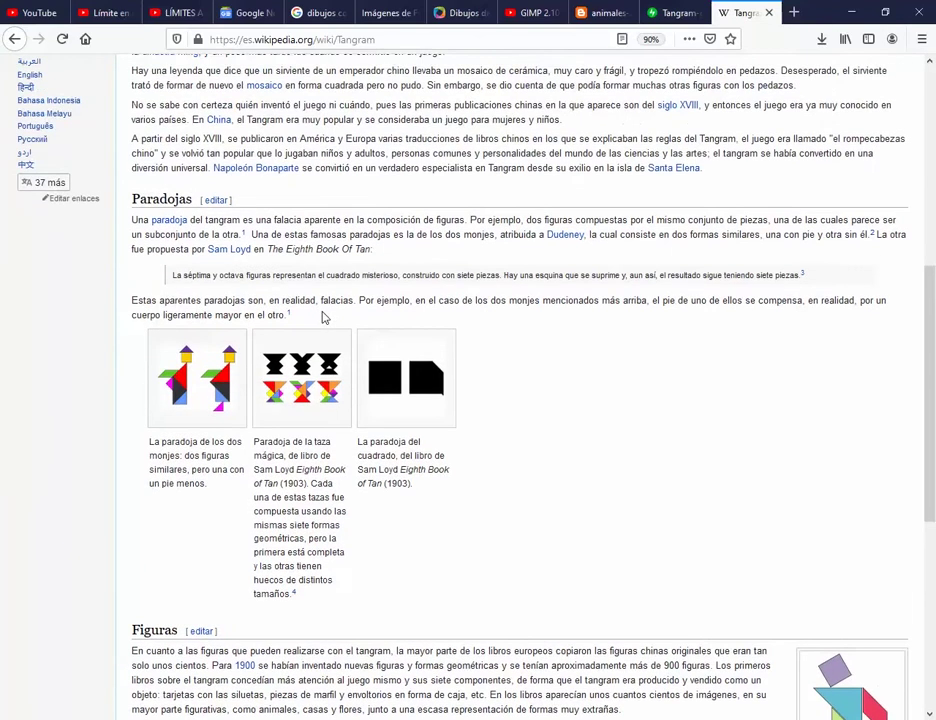
scroll(570, 351, down, 5)
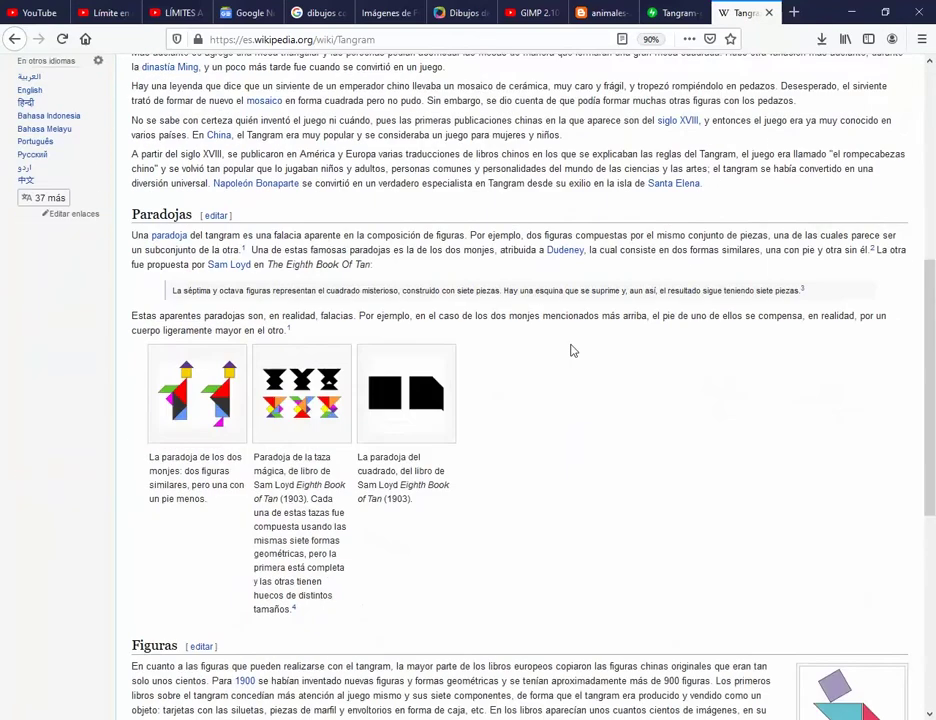
scroll(560, 340, down, 3)
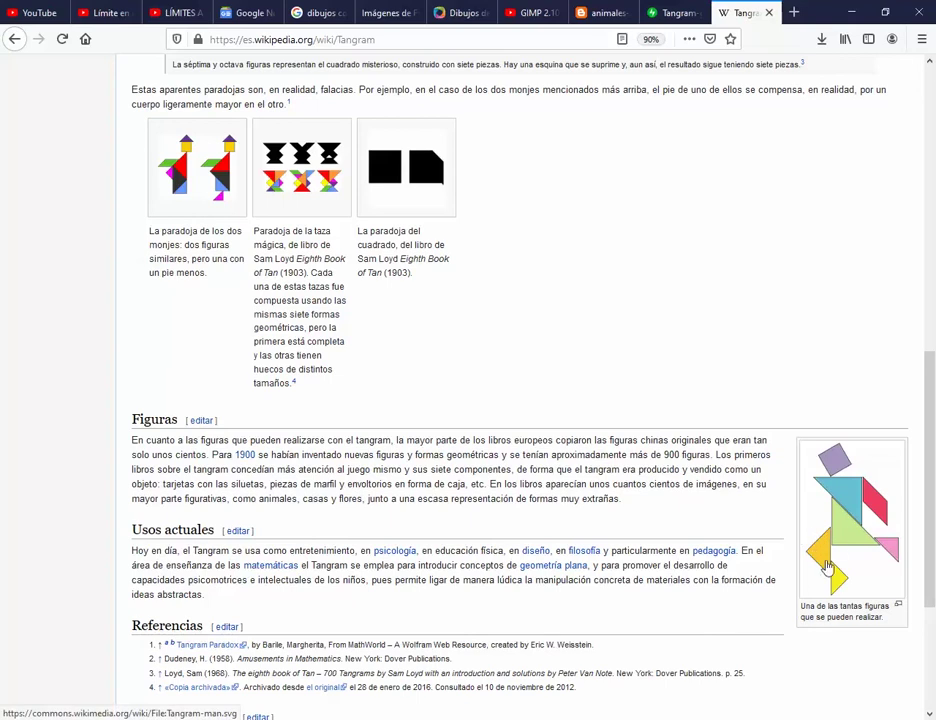
scroll(399, 415, up, 10)
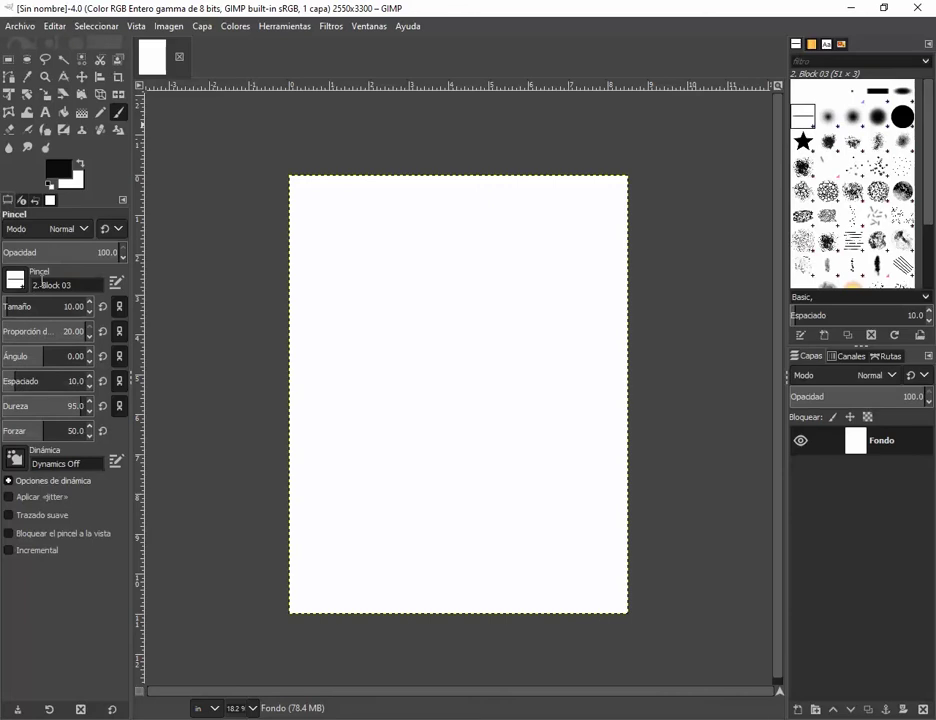
- Compare the options of the Fuzzy Select, Select by Color, Align and Handle Transform tools, ending on the Paintbrush
click(64, 60)
click(82, 61)
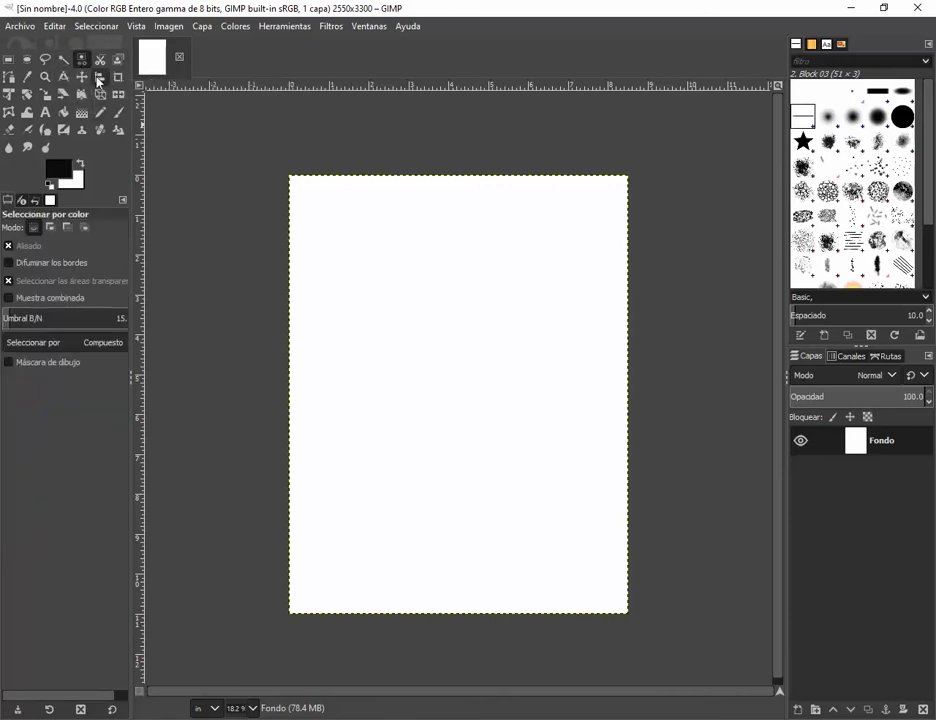
click(100, 76)
click(81, 94)
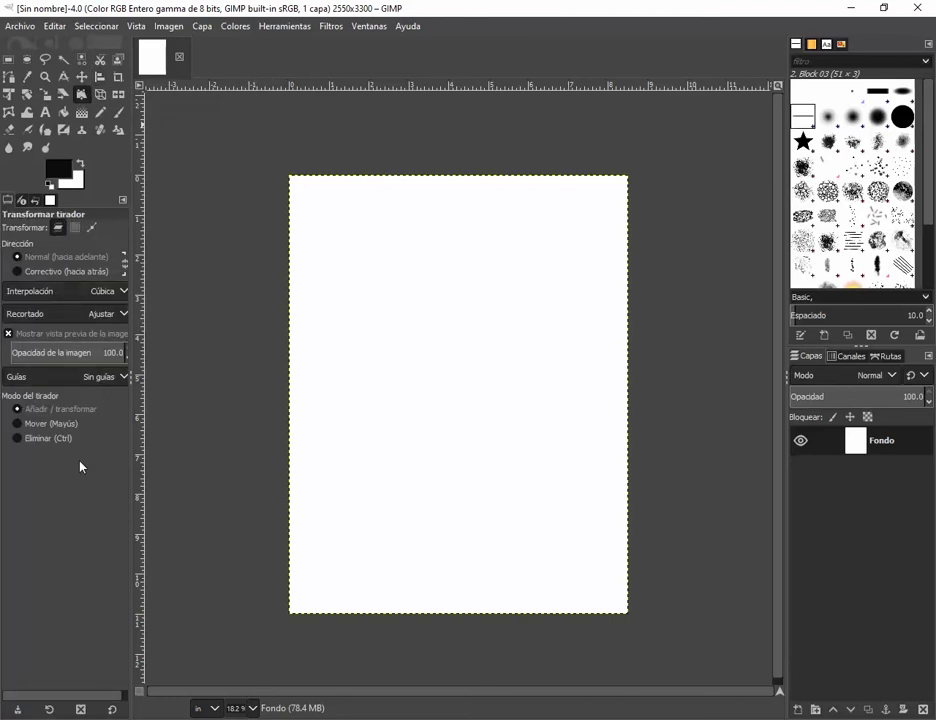
click(116, 116)
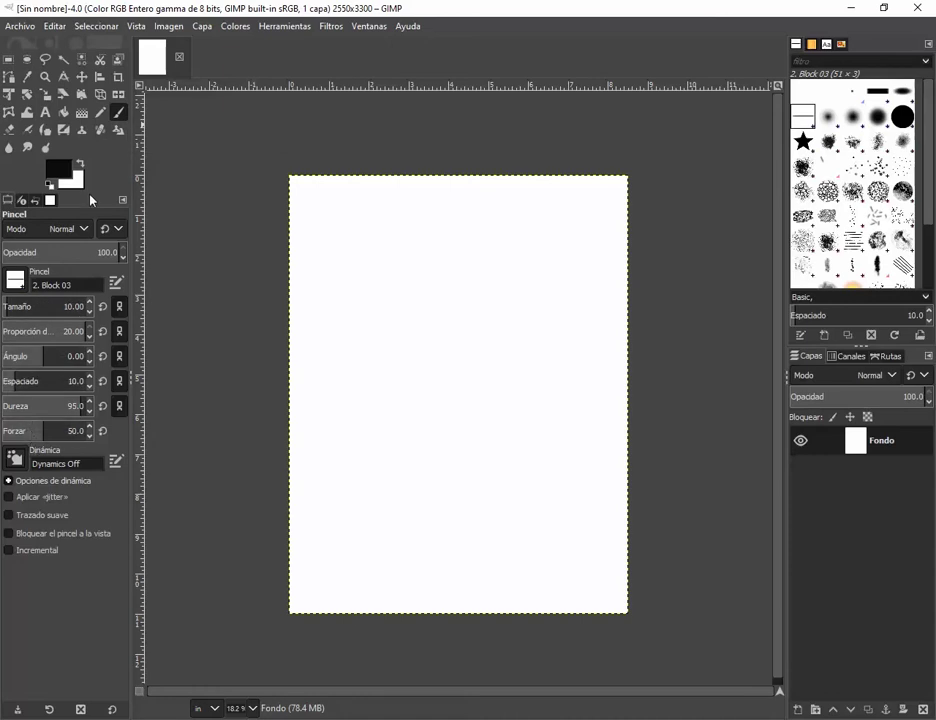
- Examine the device status, undo history, image list and Paintbrush tool options, and the commands for managing these dialogs
click(22, 203)
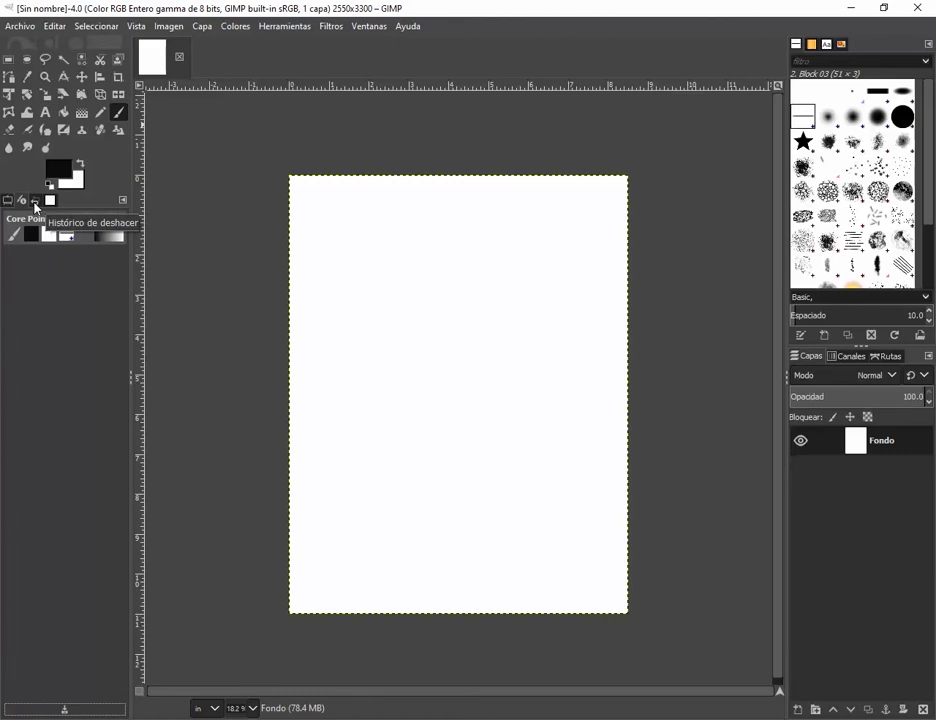
click(35, 204)
click(50, 201)
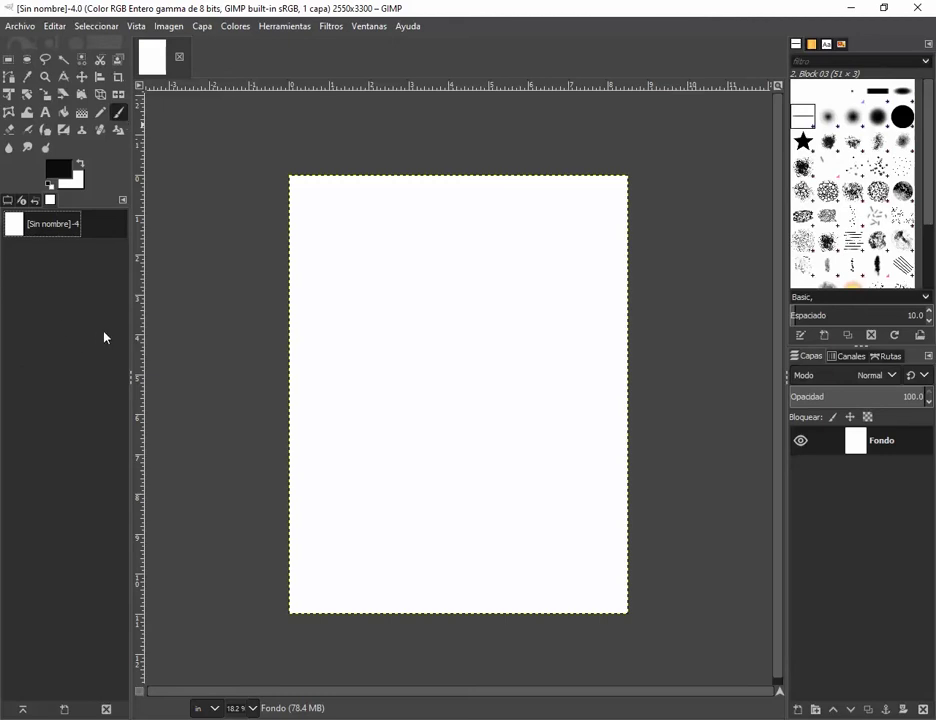
click(5, 202)
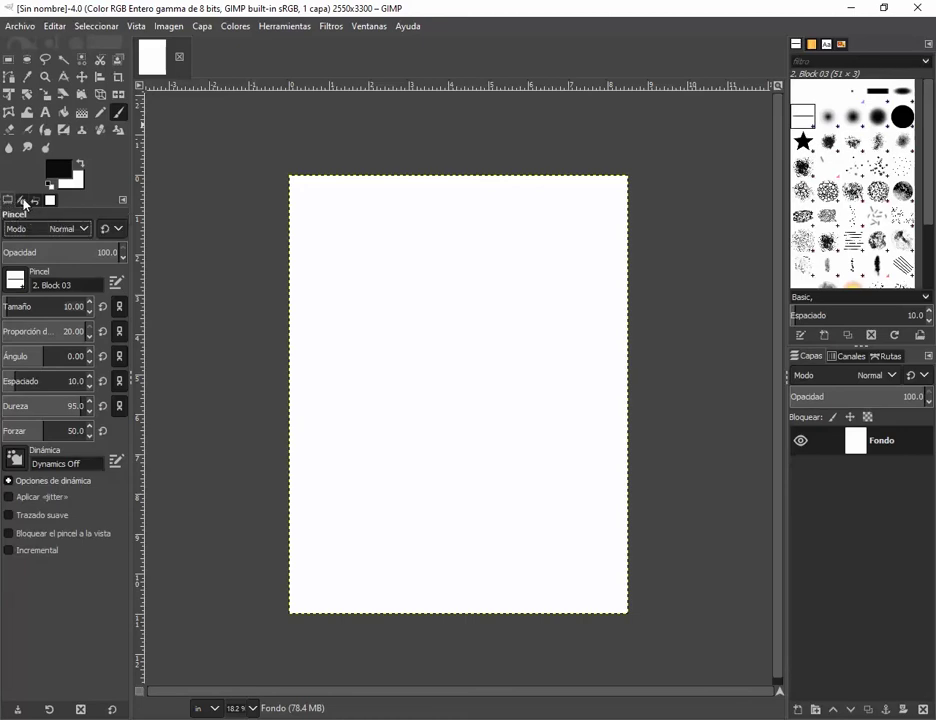
click(123, 203)
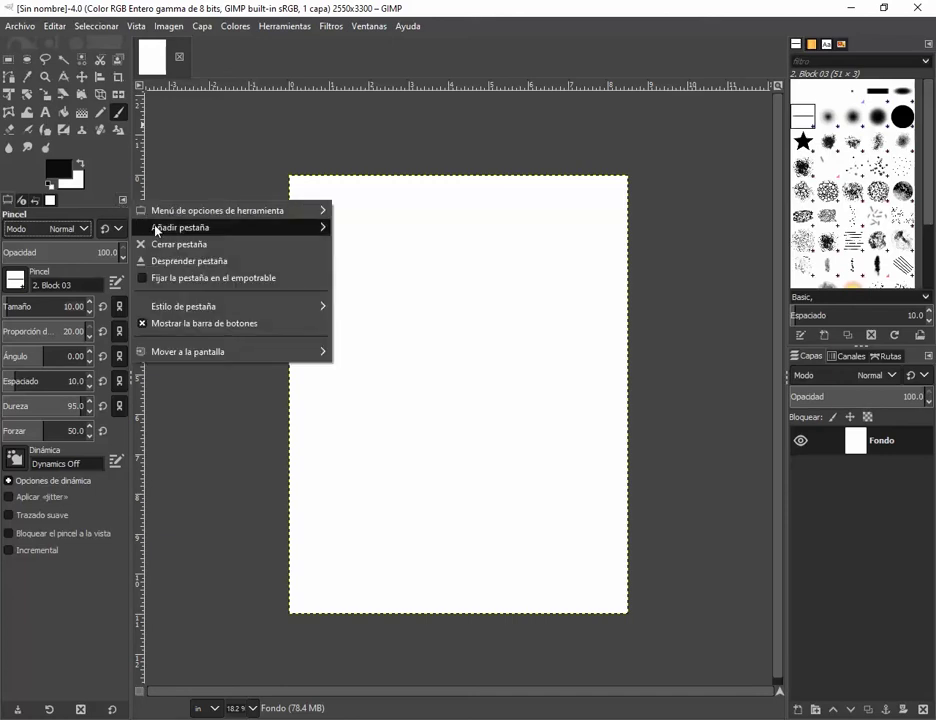
mouse_move(248, 218)
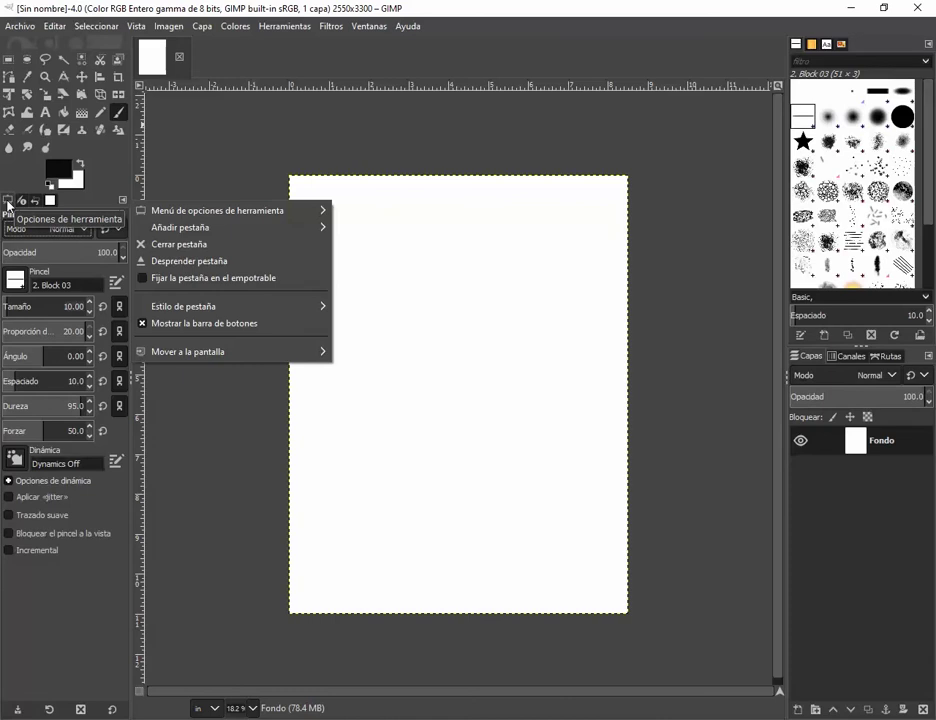
key(Escape)
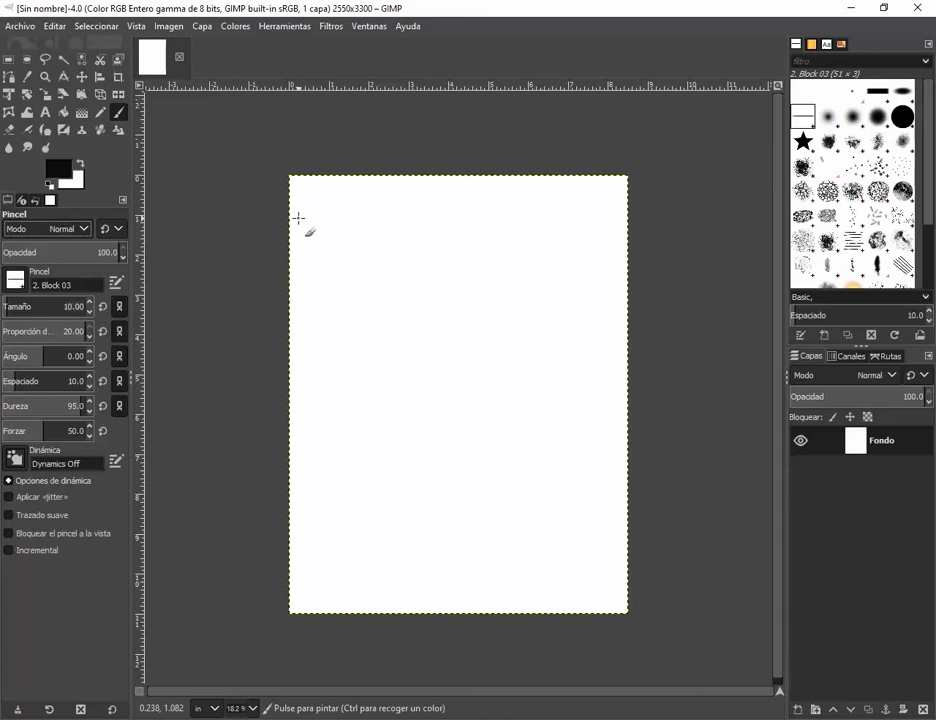
- Choose the 2. Hardness 100 brush, testing freehand horizontal strokes near the page's upper edge and undoing them
drag(304, 217, 397, 226)
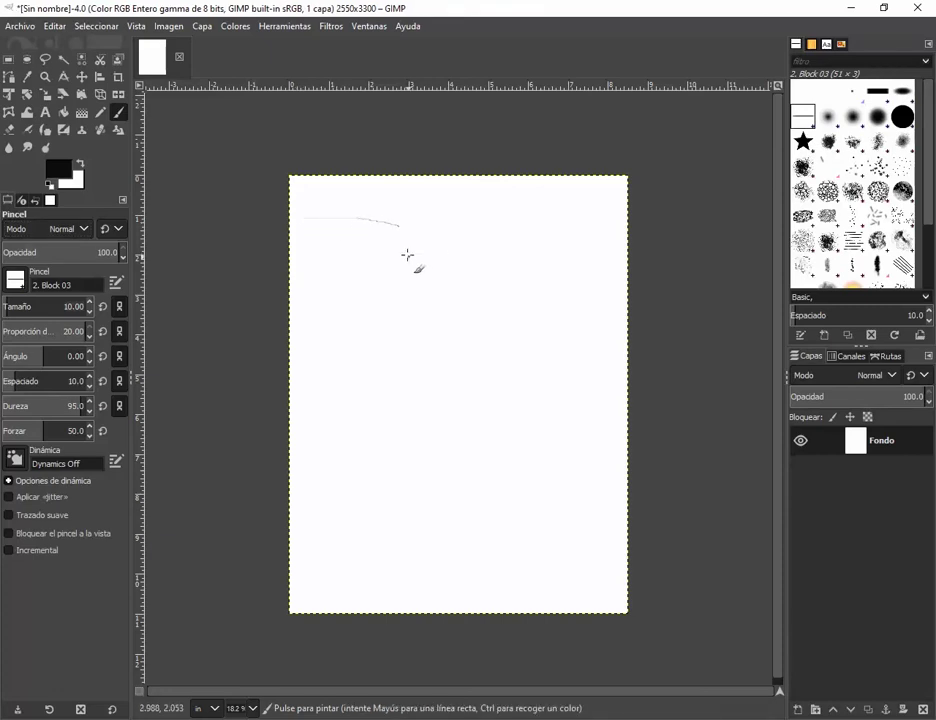
click(903, 116)
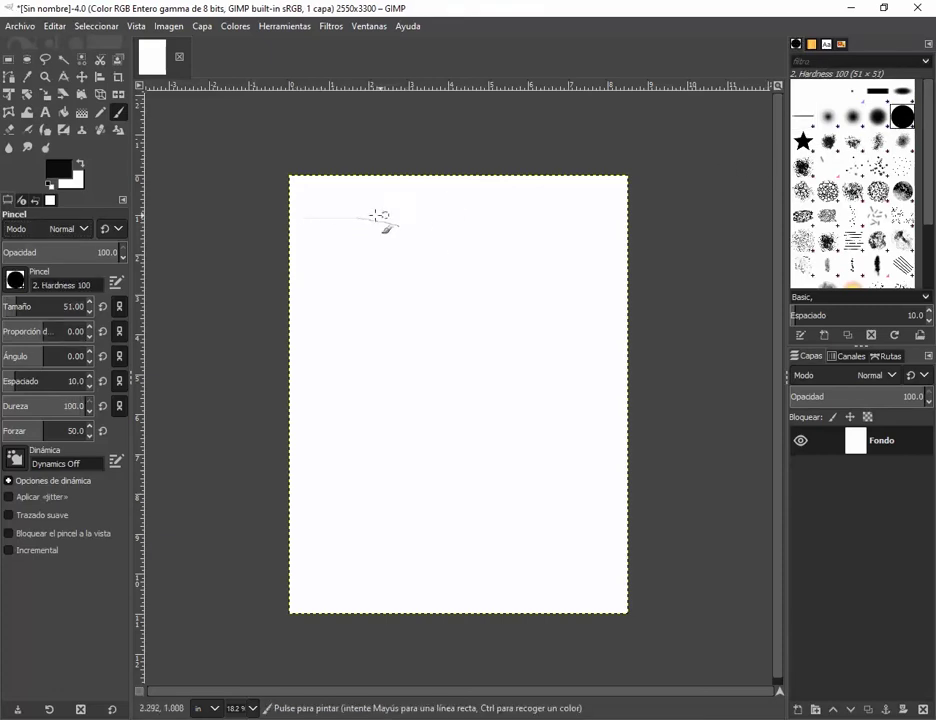
drag(310, 222, 635, 229)
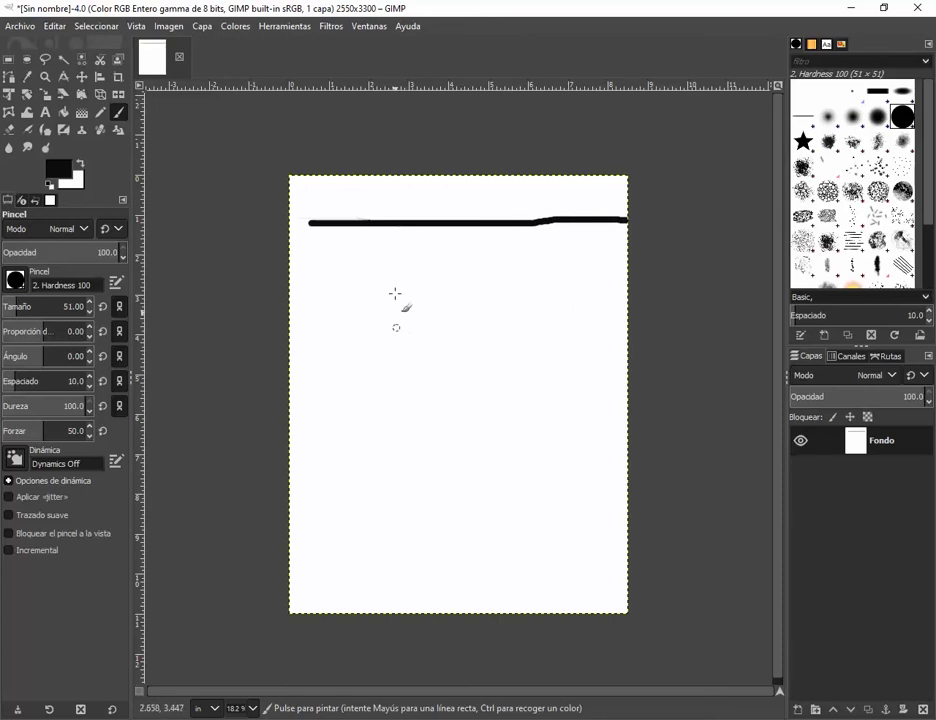
key(ctrl+z)
key(ctrl+z)
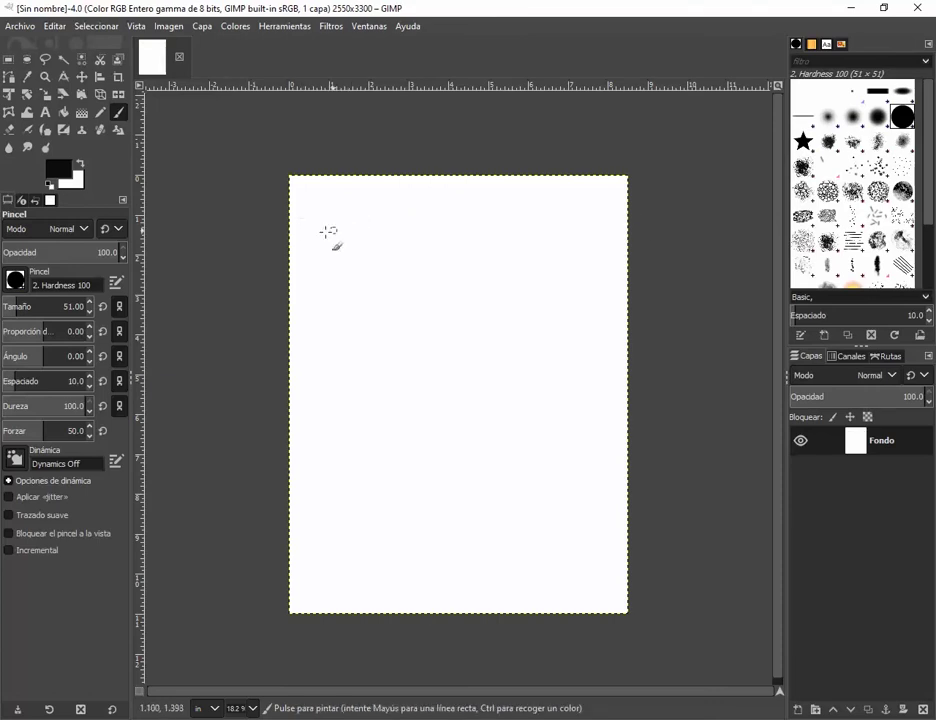
drag(324, 232, 597, 241)
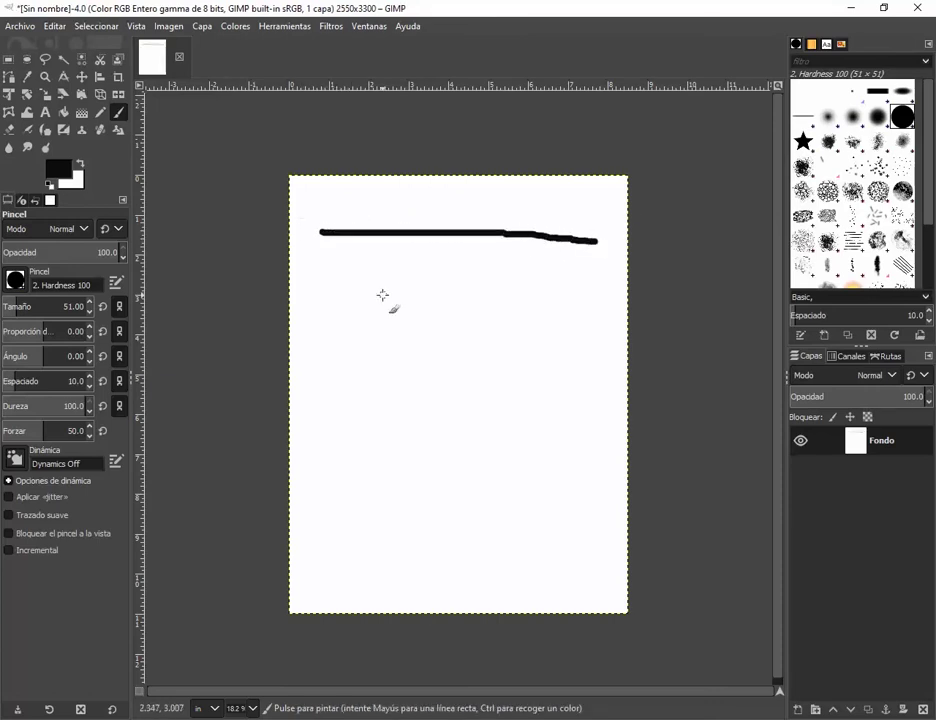
key(ctrl+z)
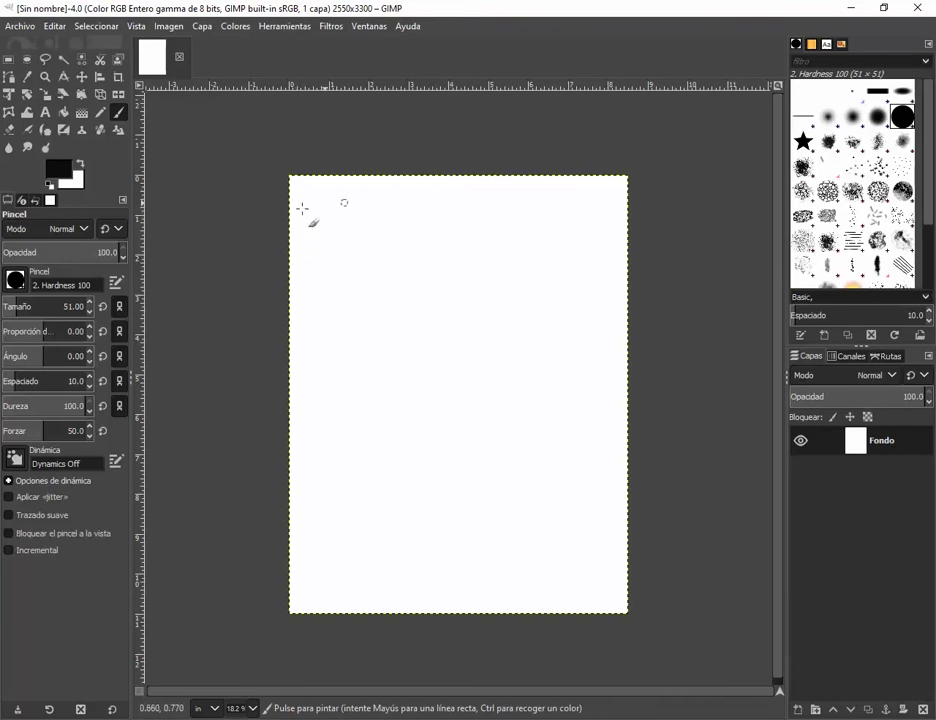
- Paint a dot near the page's upper-left corner and extend a straight diagonal line from it, constrained to a 45-degree angle
click(297, 201)
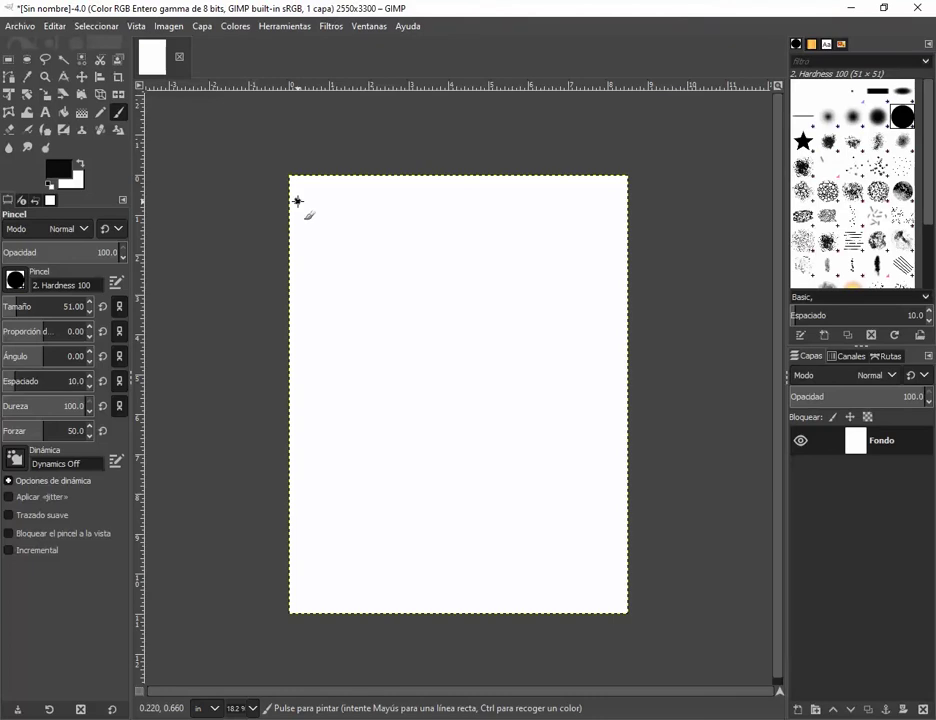
key(shift)
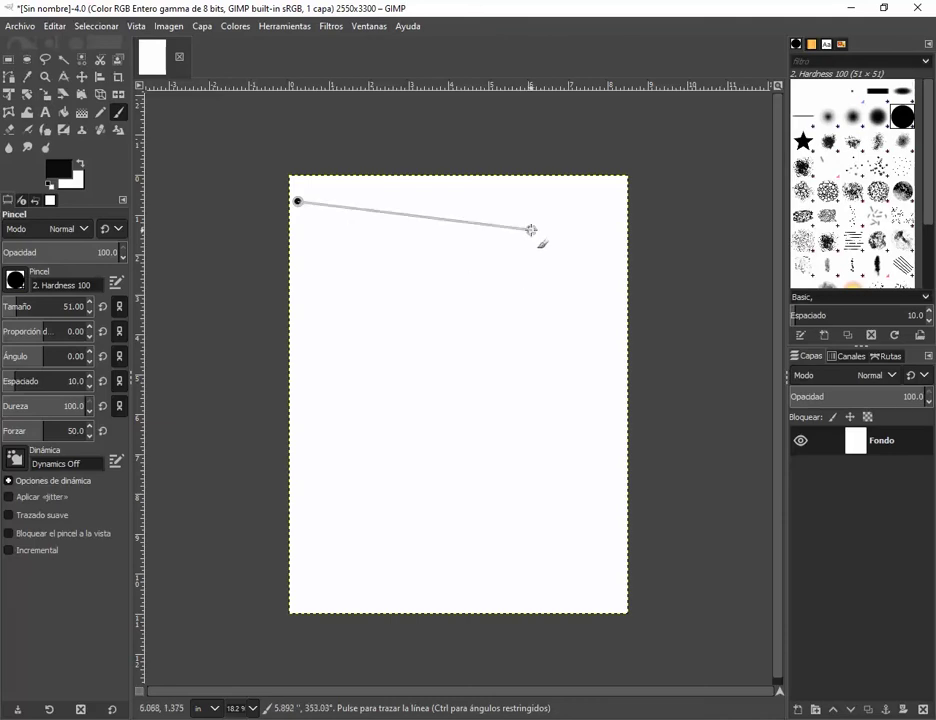
key(ctrl)
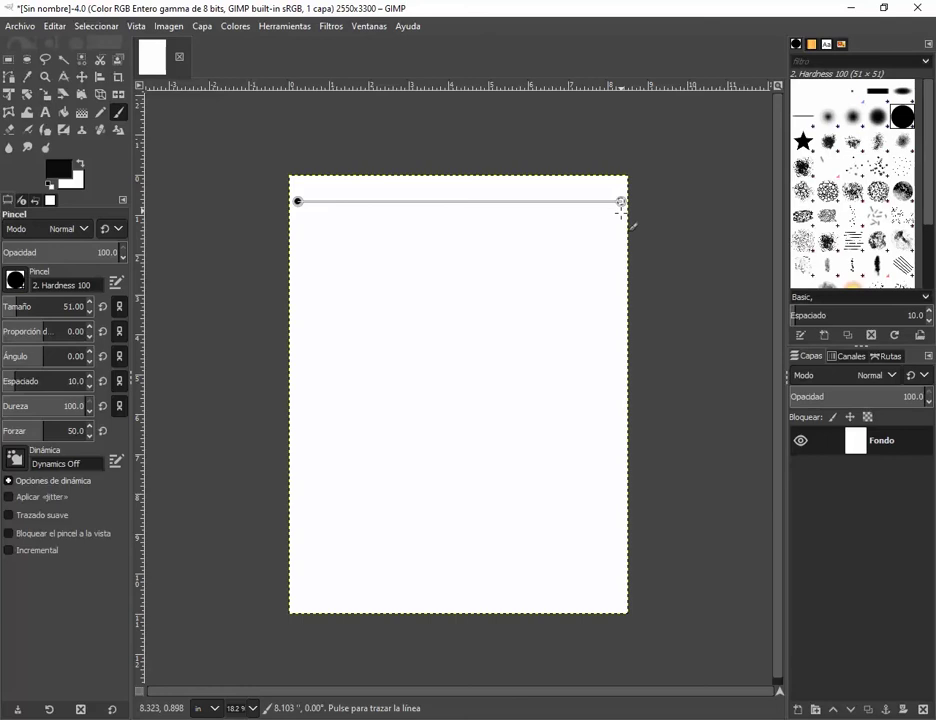
ctrl+shift+click(533, 437)
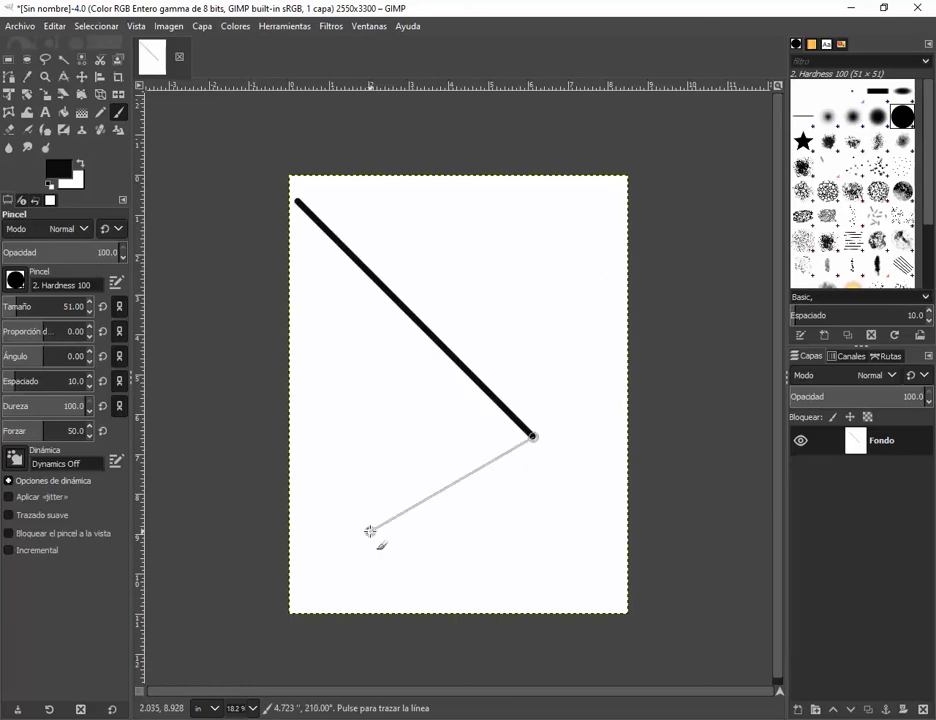
- Lower the Paintbrush opacity to 70 and undo the straight diagonal line
key(less)
key(less)
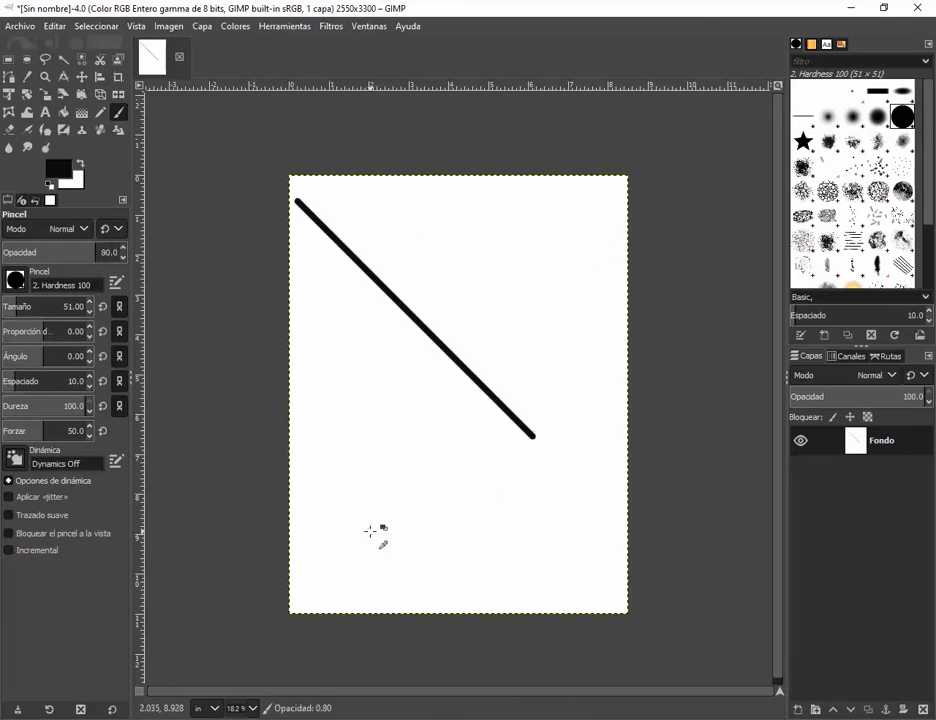
key(less)
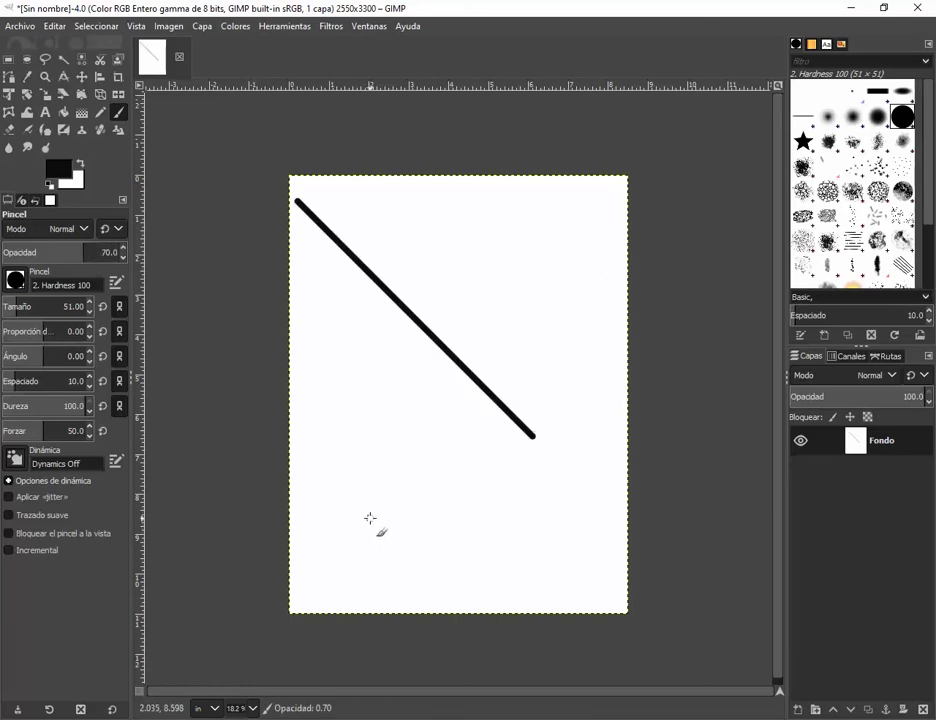
key(ctrl+z)
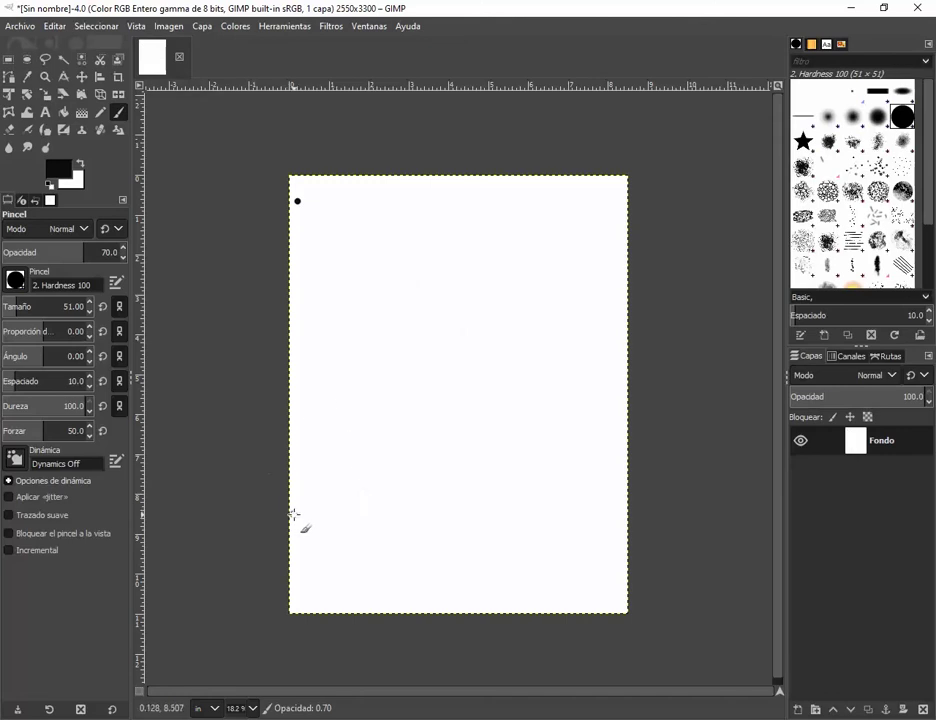
- Paint a straight vertical line from the dot down the page's left edge, continuing with connected straight zigzag segments across the page
key(shift)
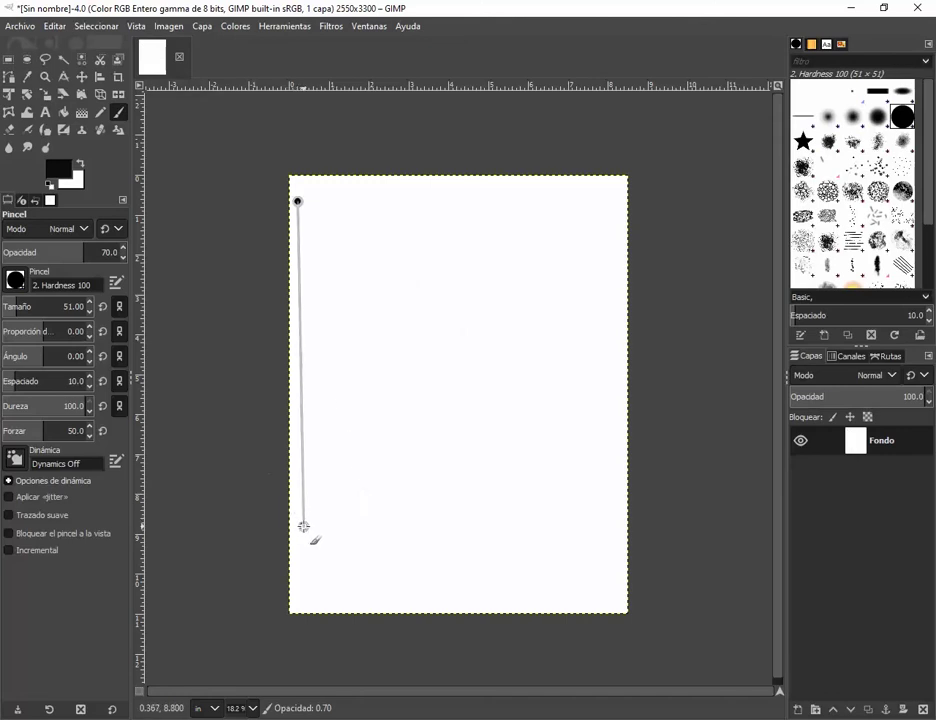
shift+click(297, 583)
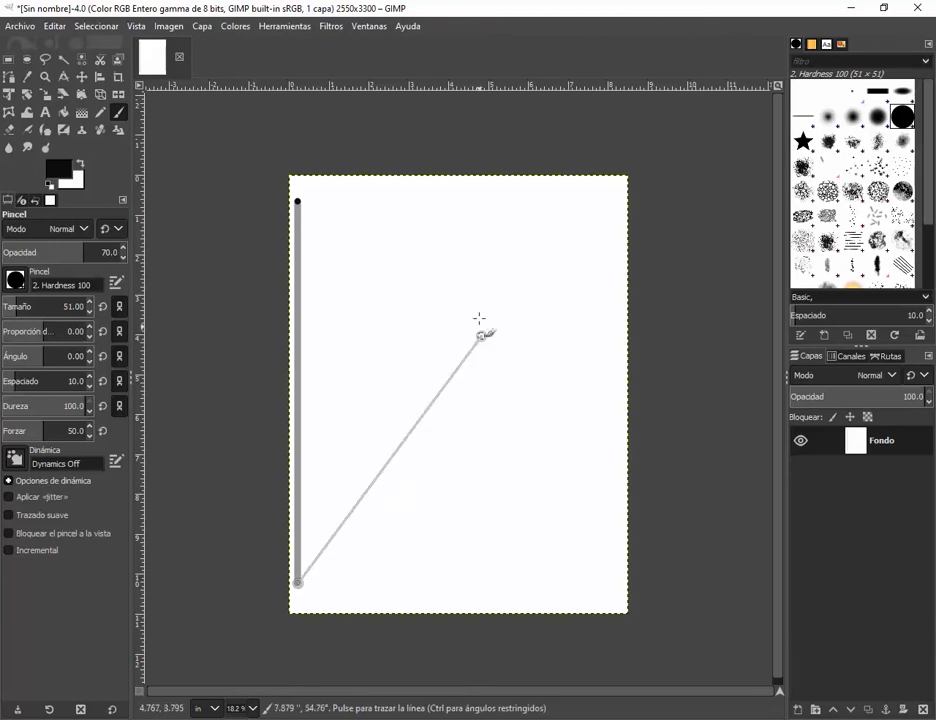
shift+click(389, 246)
shift+click(467, 541)
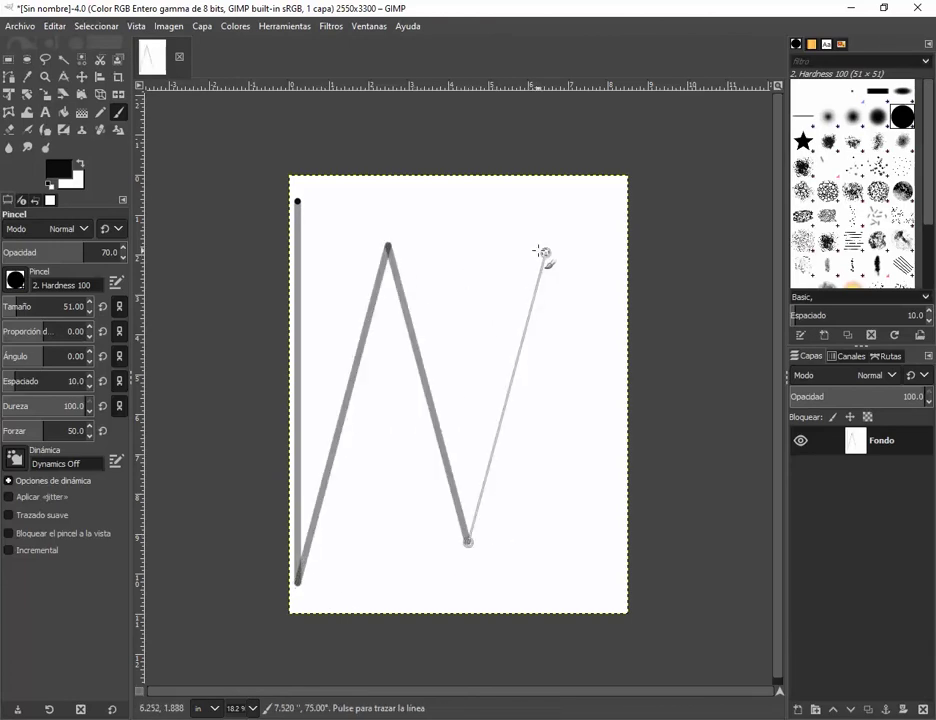
shift+click(545, 253)
ctrl+shift+click(567, 535)
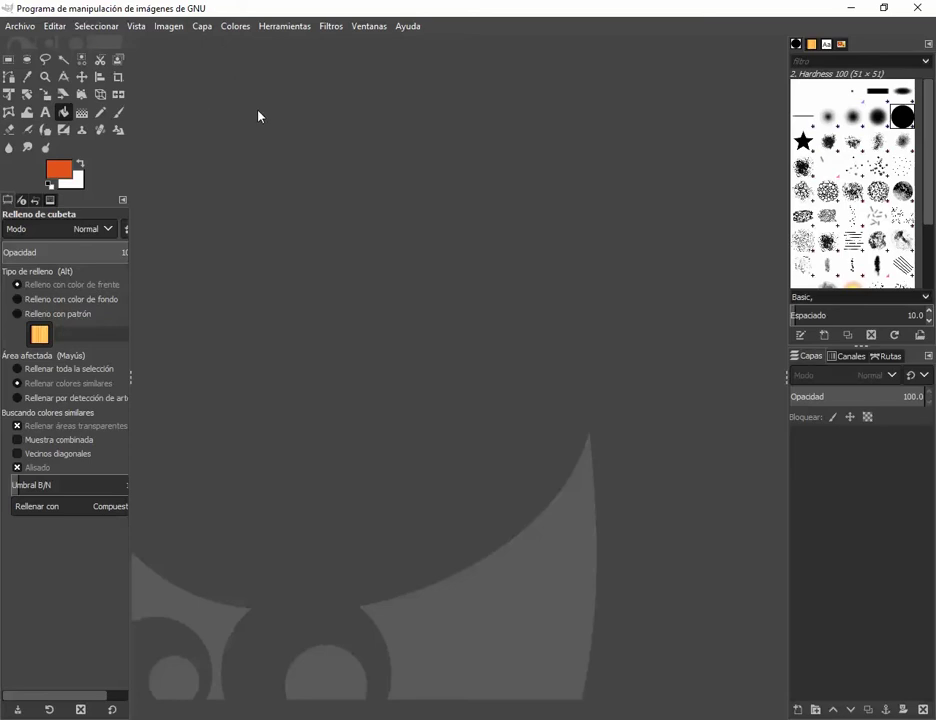
- Create a new blank image 8.5 inches wide and 11 inches high
click(22, 27)
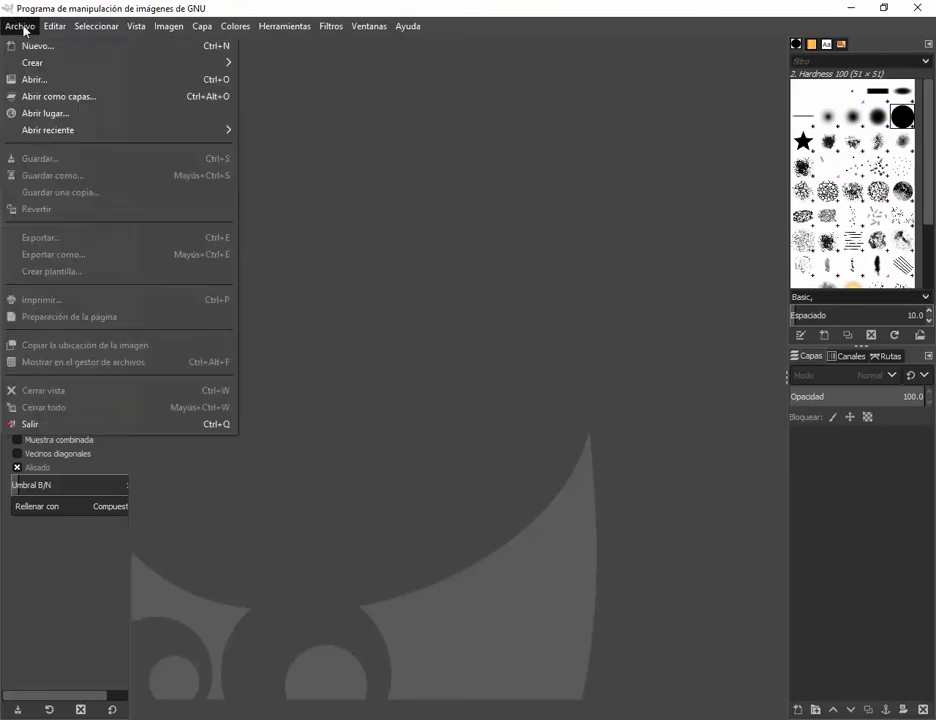
click(27, 55)
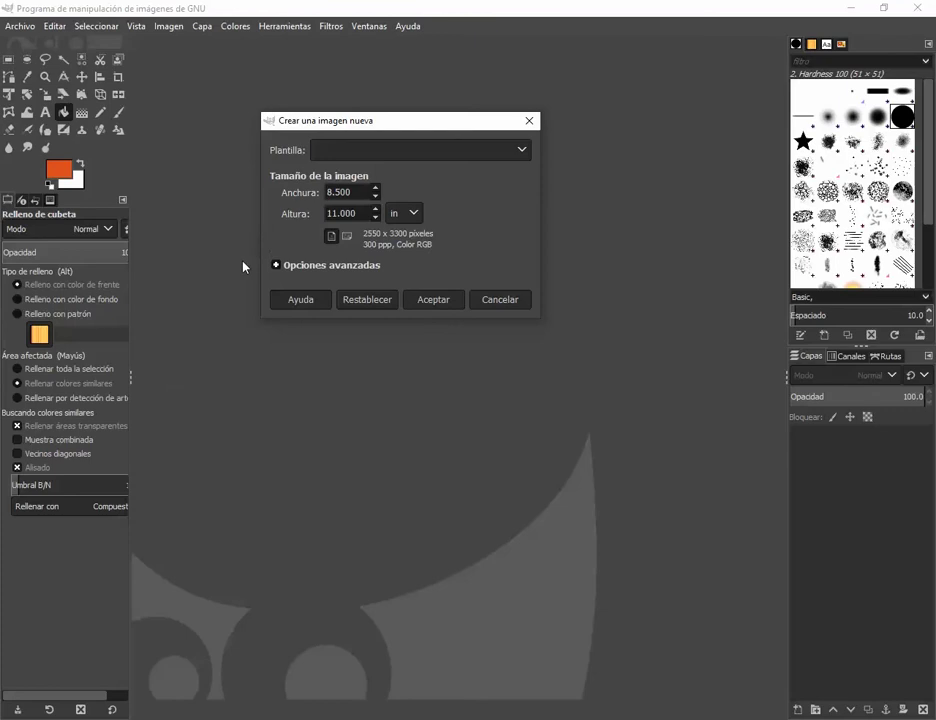
click(403, 213)
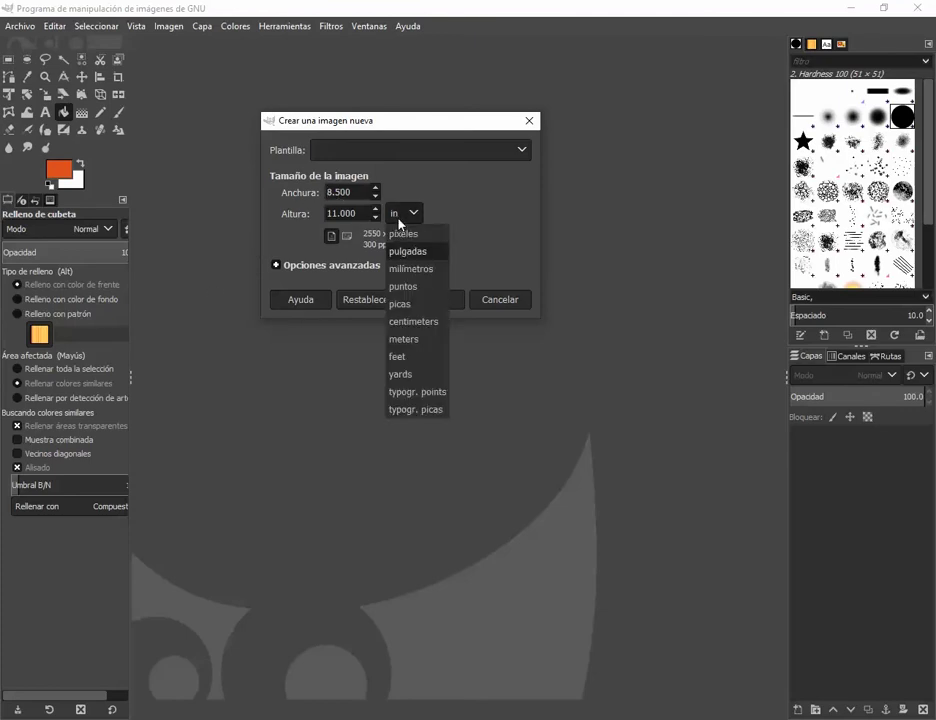
click(405, 249)
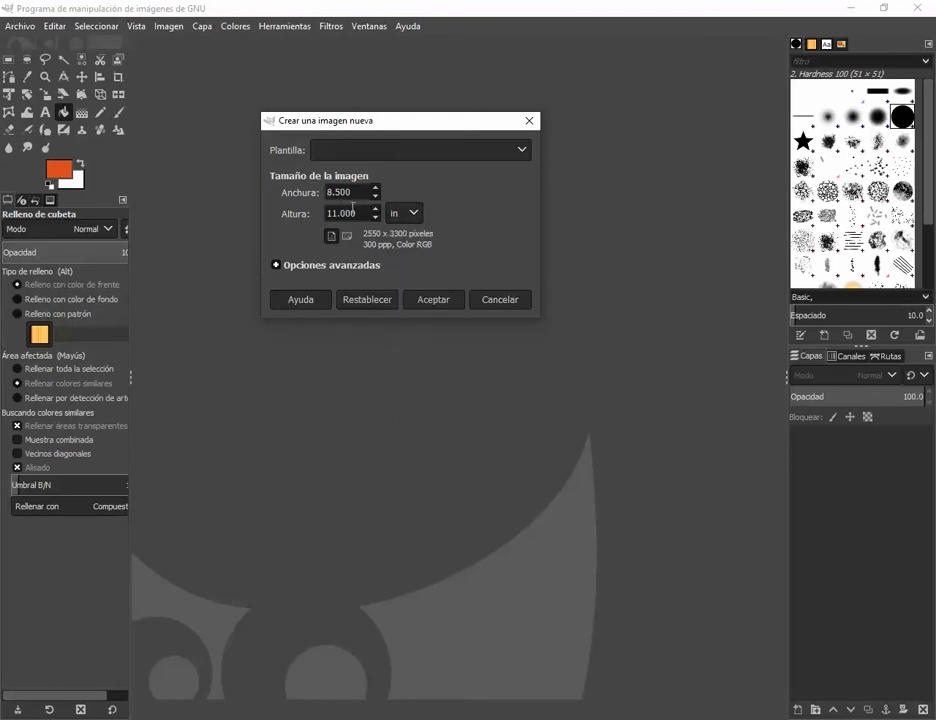
click(429, 298)
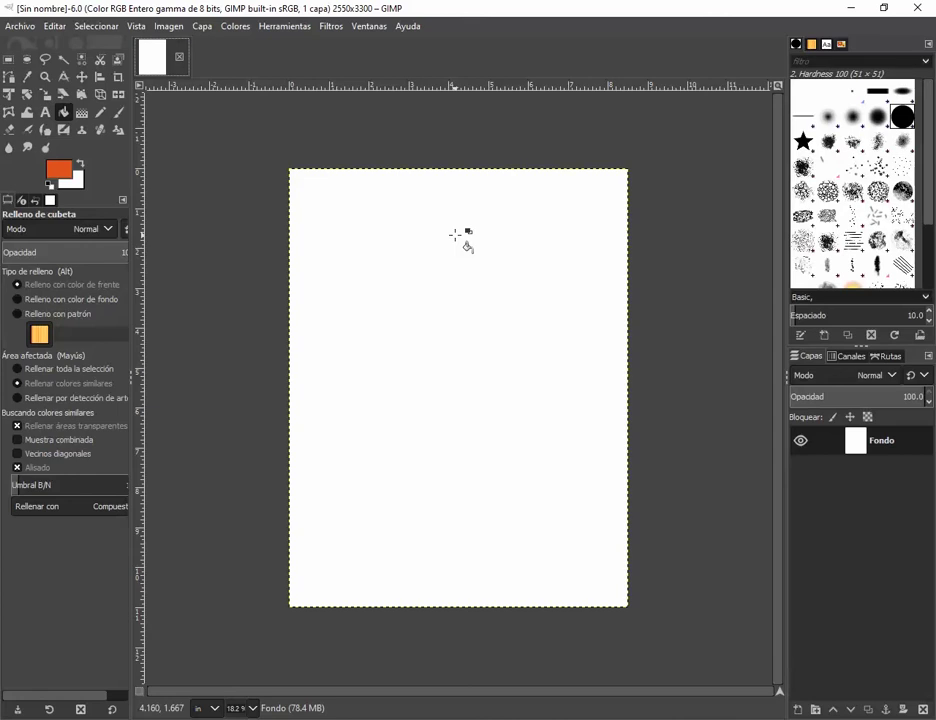
- Configure the image grid with 1 cm horizontal and vertical spacing
click(168, 26)
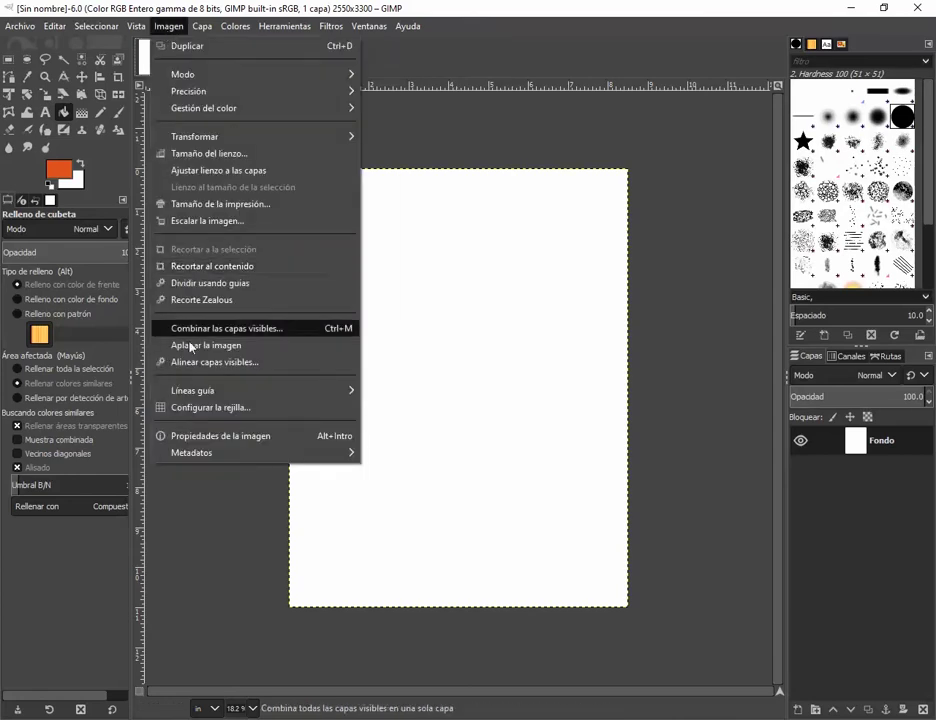
click(201, 408)
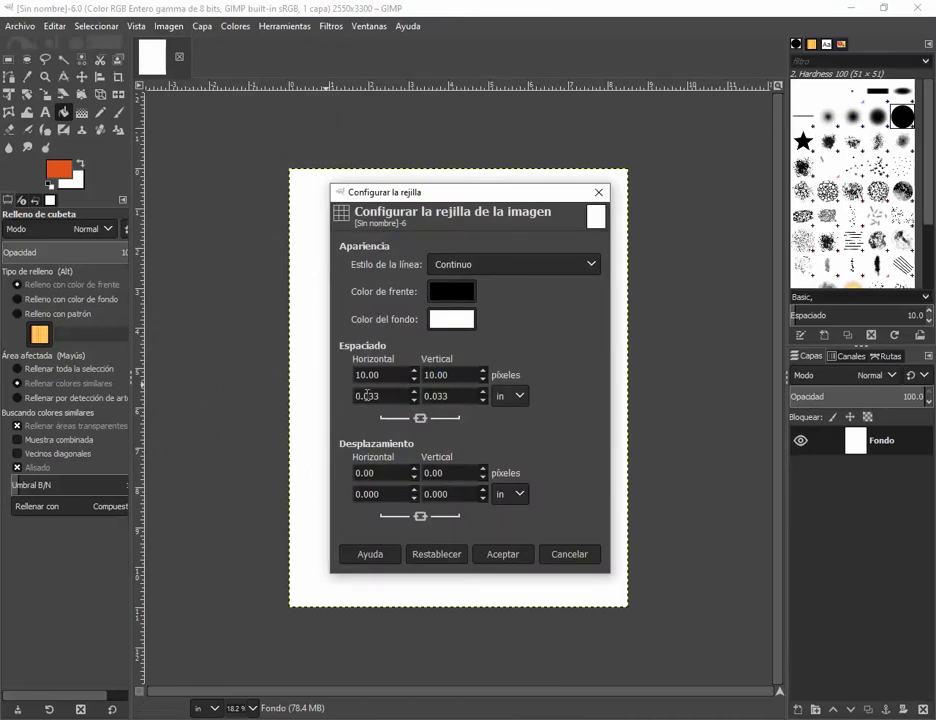
click(516, 398)
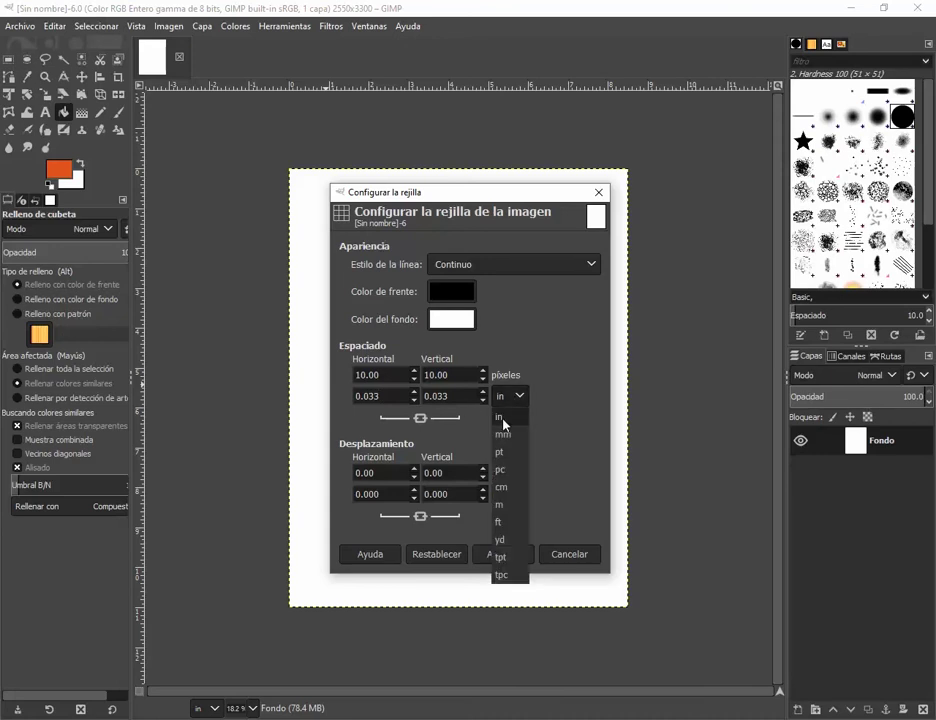
click(501, 492)
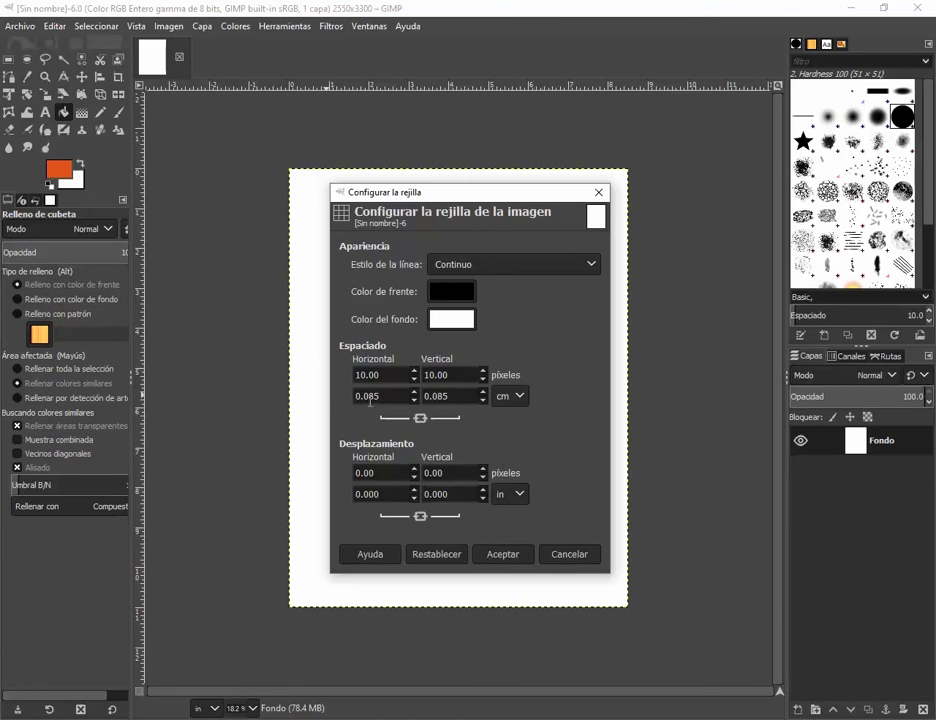
click(370, 401)
drag(408, 395, 347, 403)
text(1)
key(Tab)
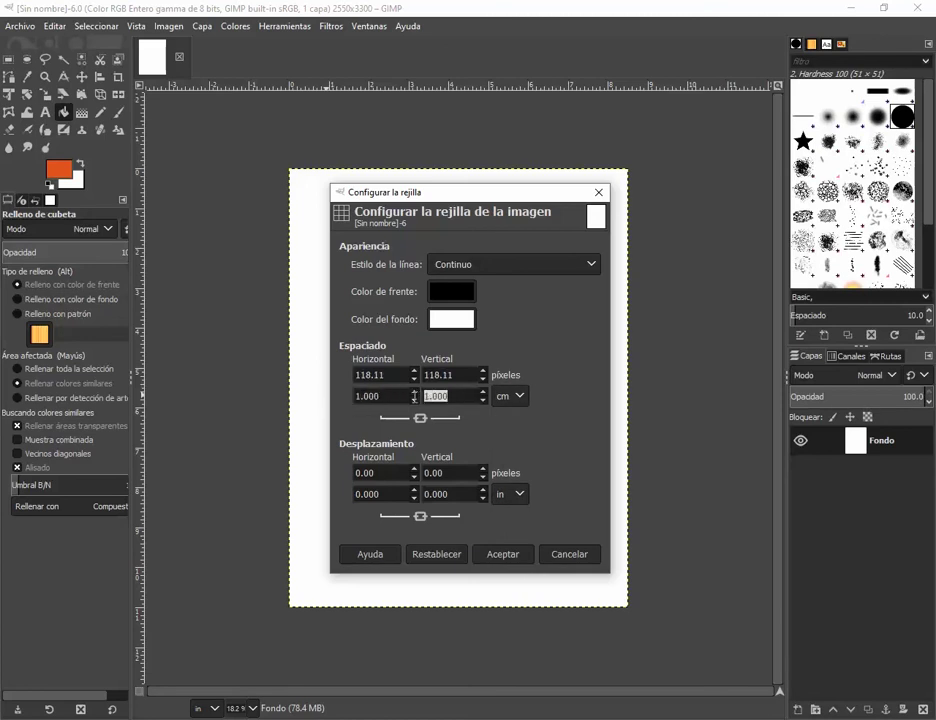
text(1)
click(502, 556)
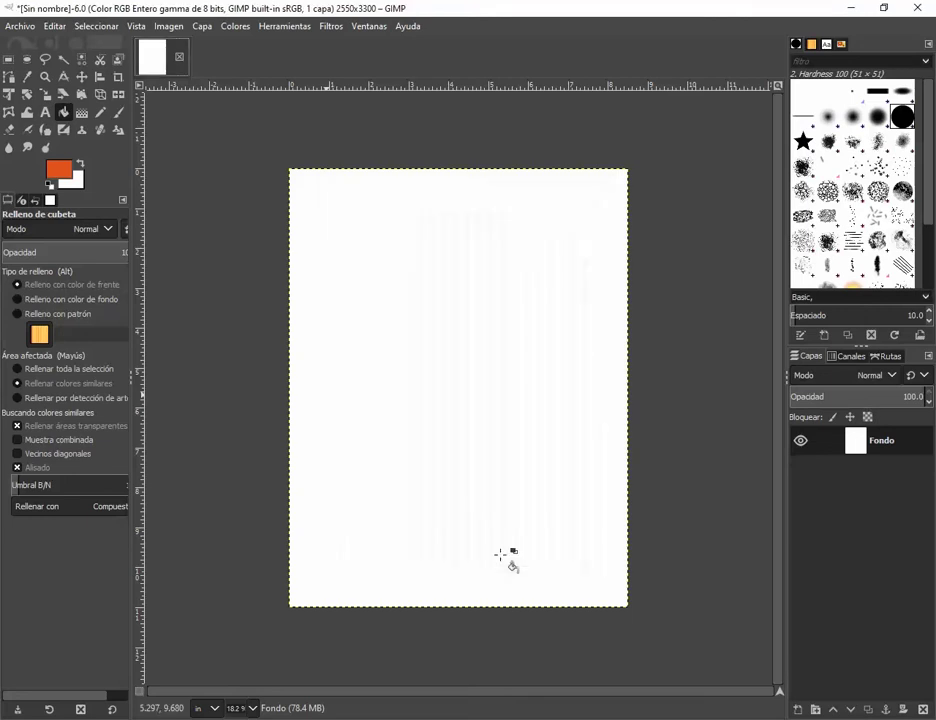
- Show the grid over the page, switching it off and on again
click(136, 27)
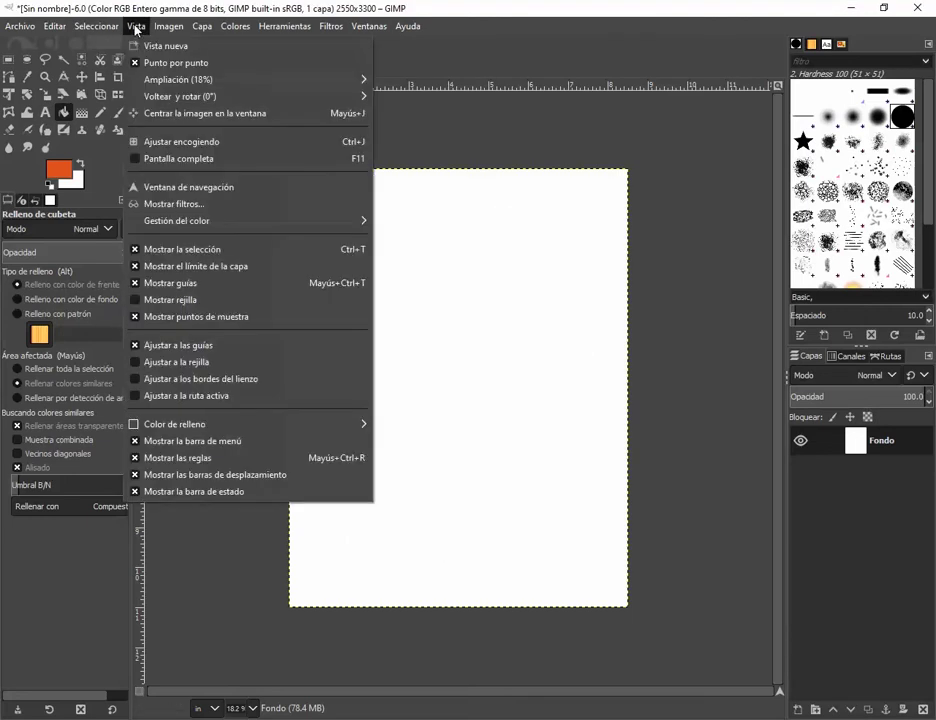
click(167, 300)
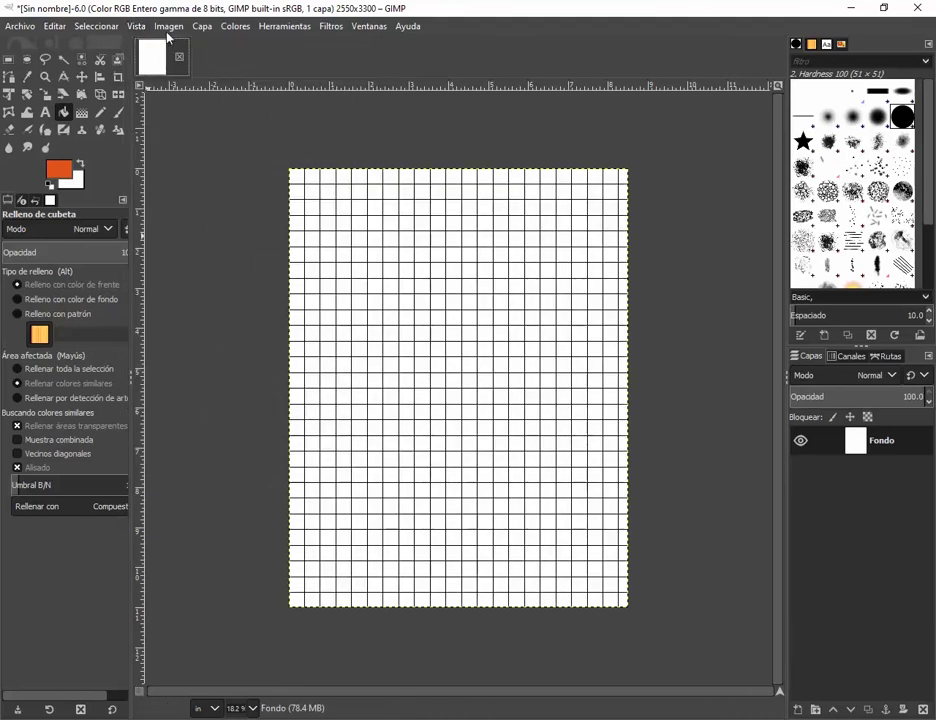
click(137, 27)
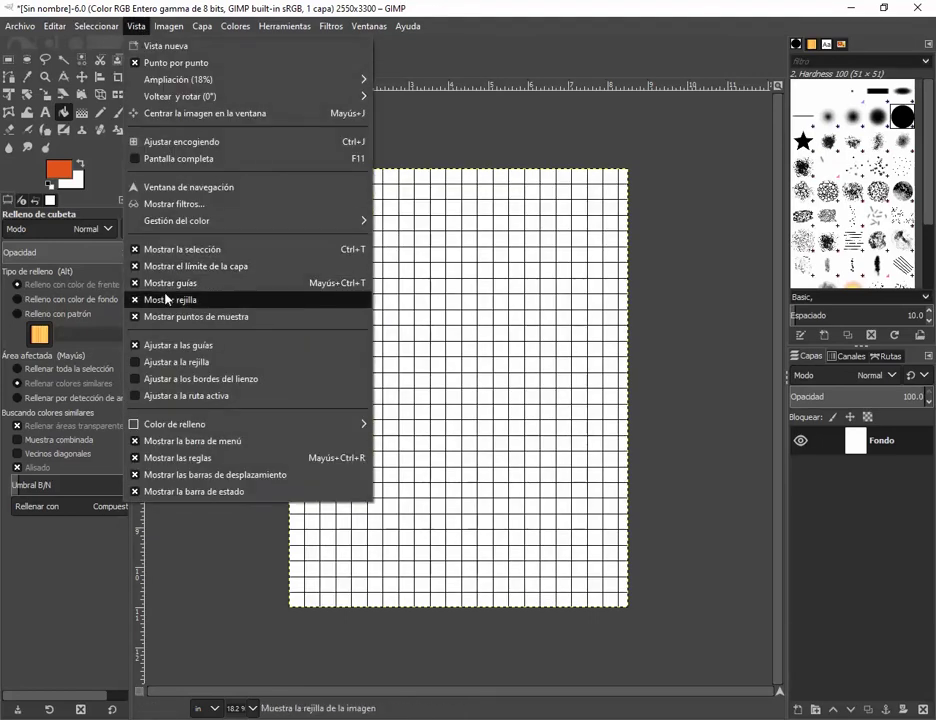
click(136, 300)
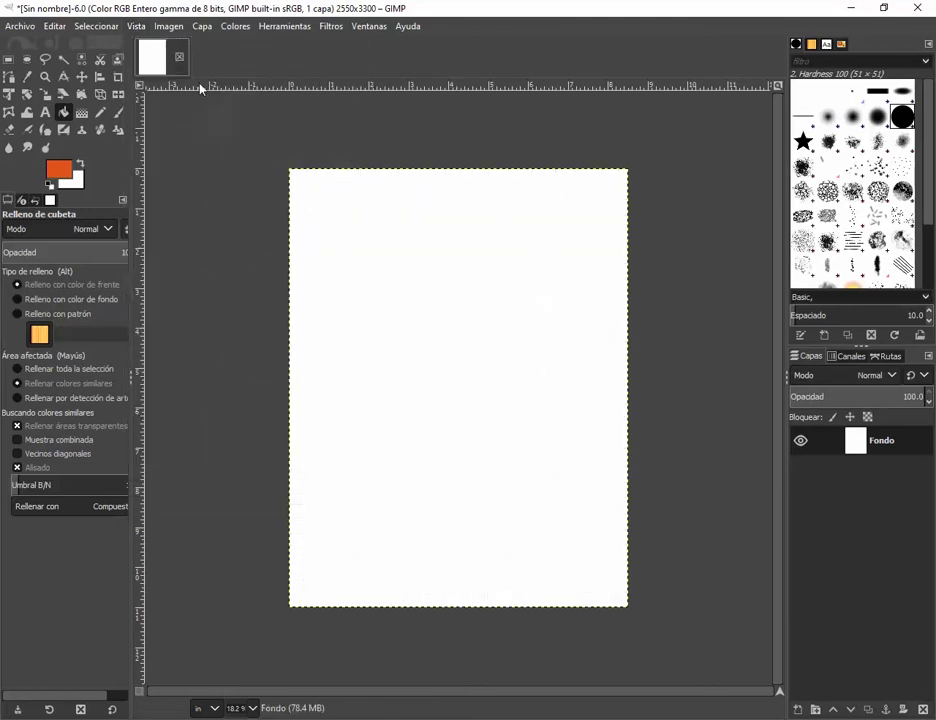
click(133, 26)
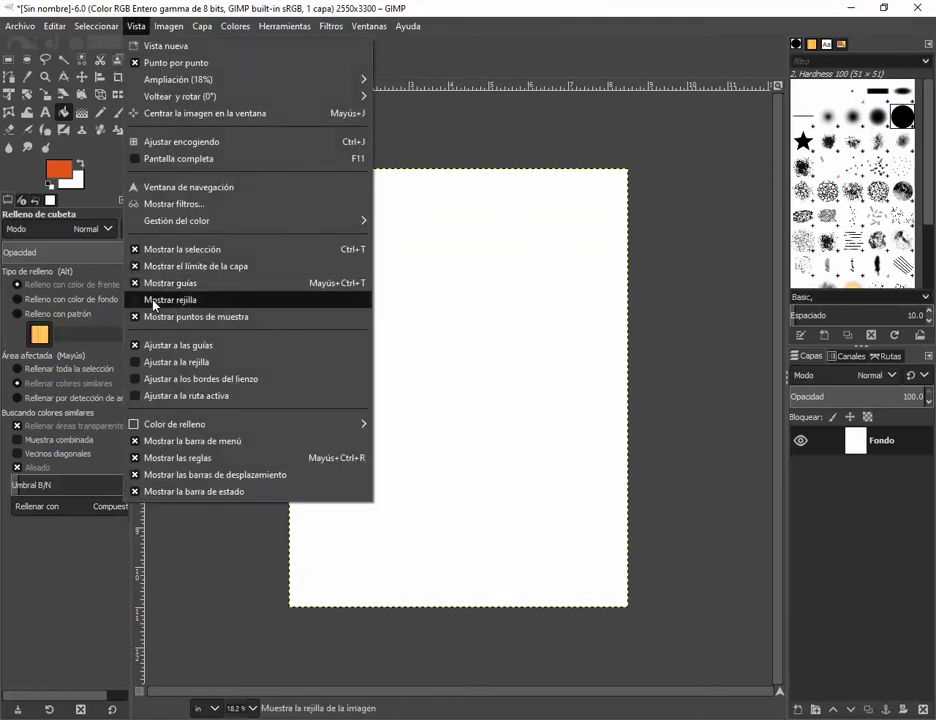
click(155, 298)
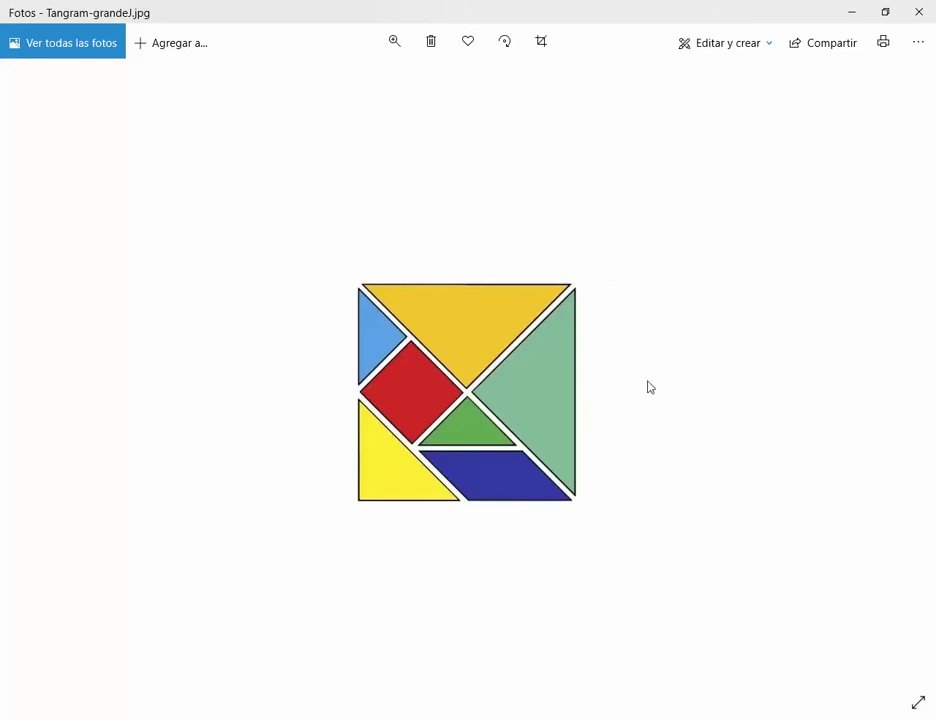
- Return from the tangram photo to GIMP and choose the Paintbrush with the near-black foreground color 131312
click(859, 18)
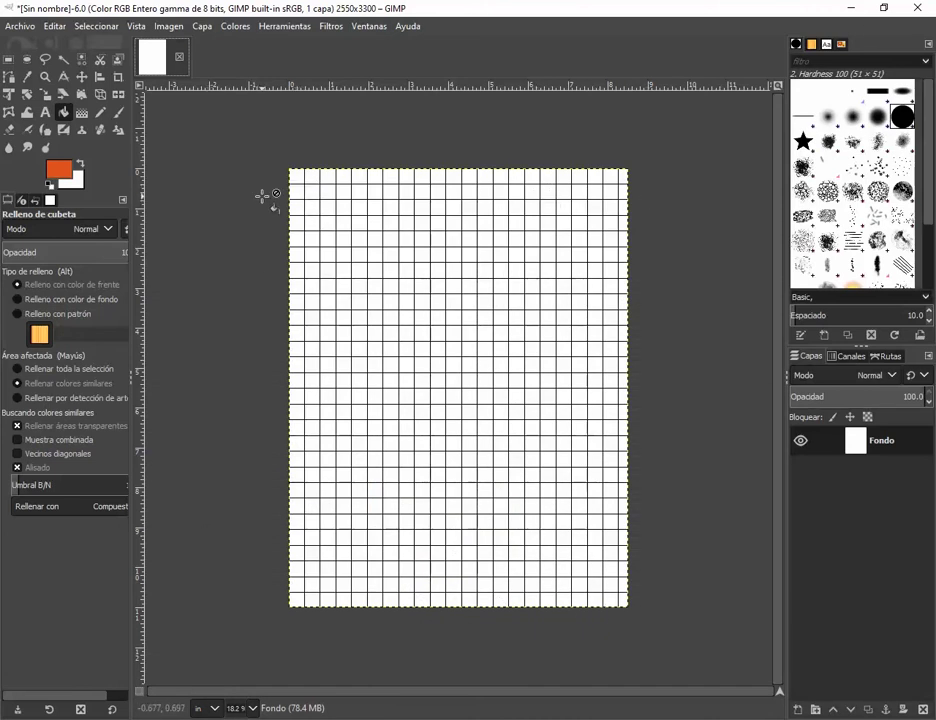
click(120, 114)
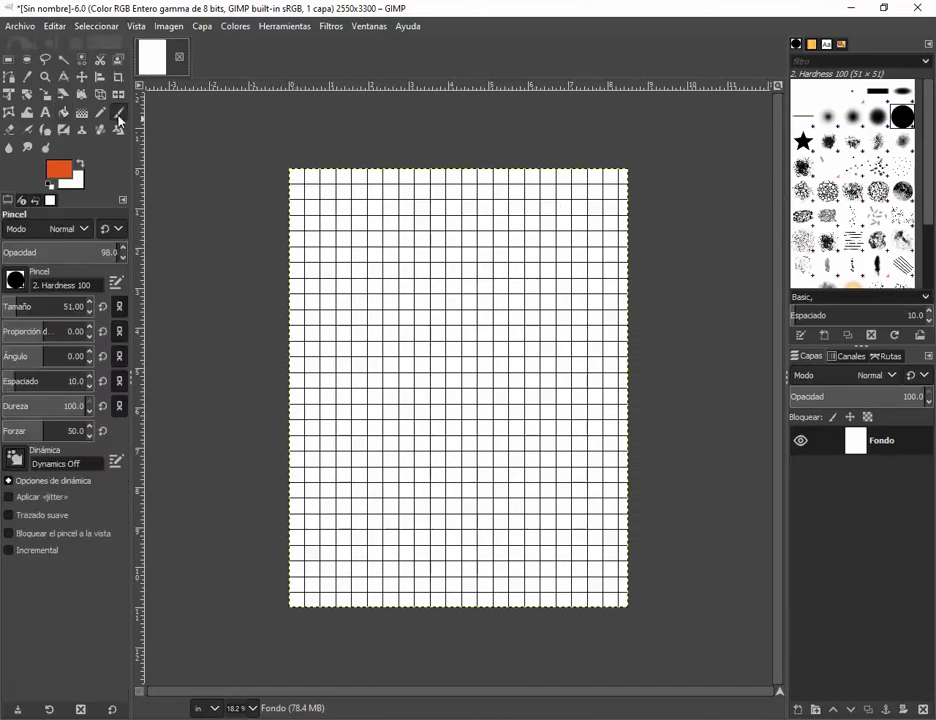
click(60, 174)
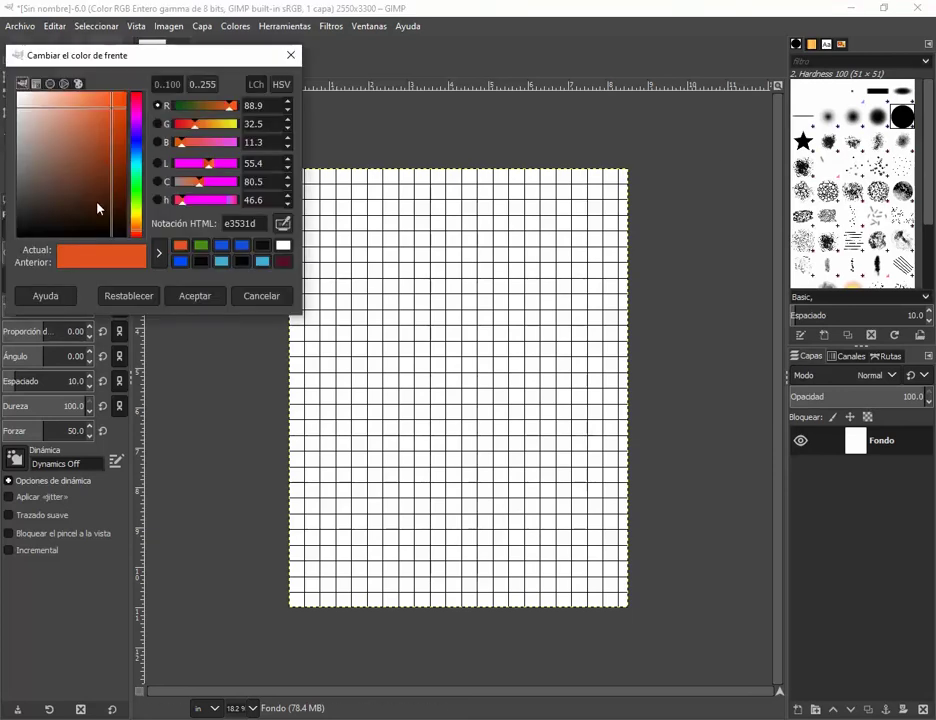
click(19, 236)
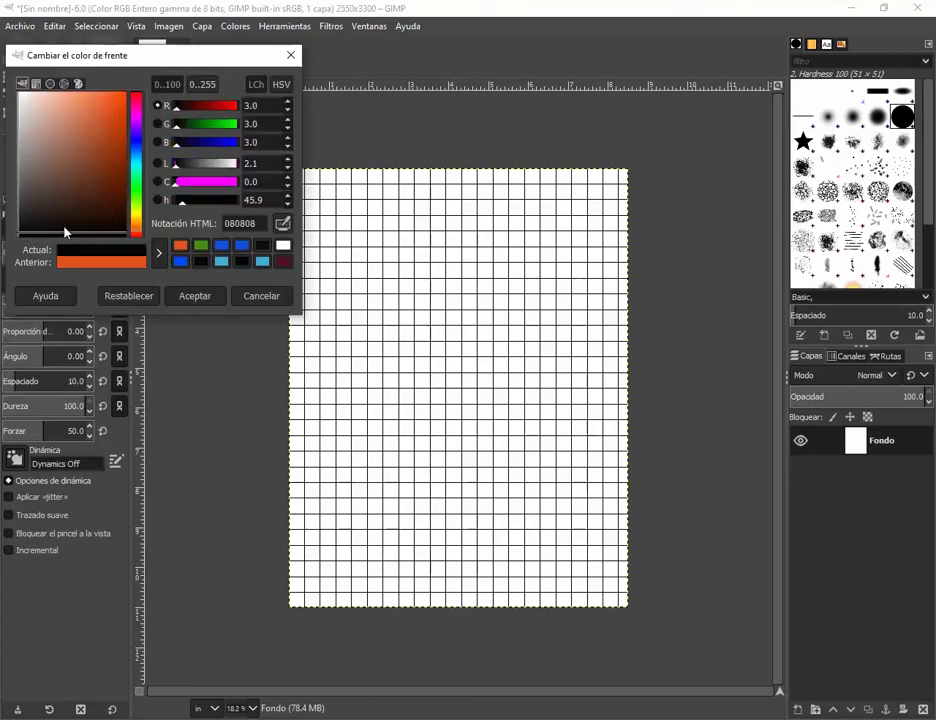
drag(28, 230, 22, 232)
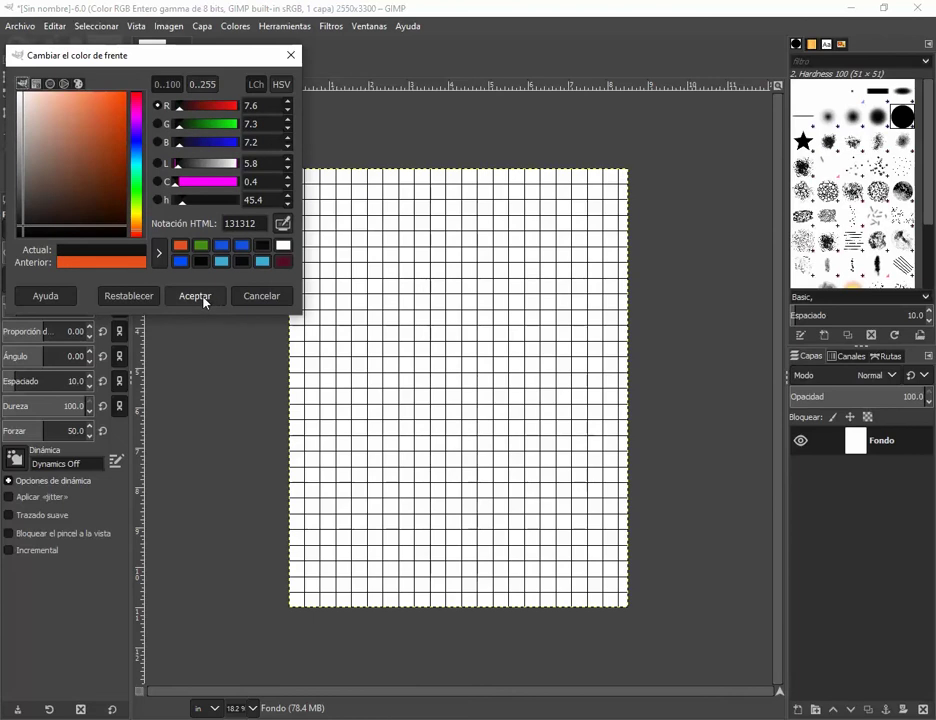
click(203, 298)
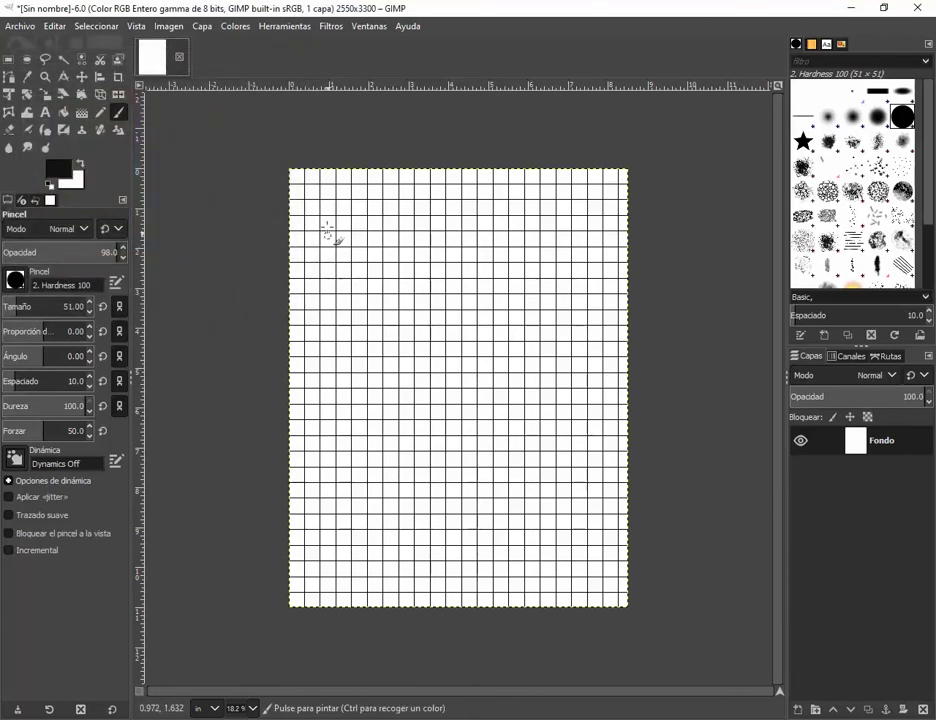
- Paint a dot near the page's upper-left corner and three freehand strokes across the page, undoing each of them
click(303, 184)
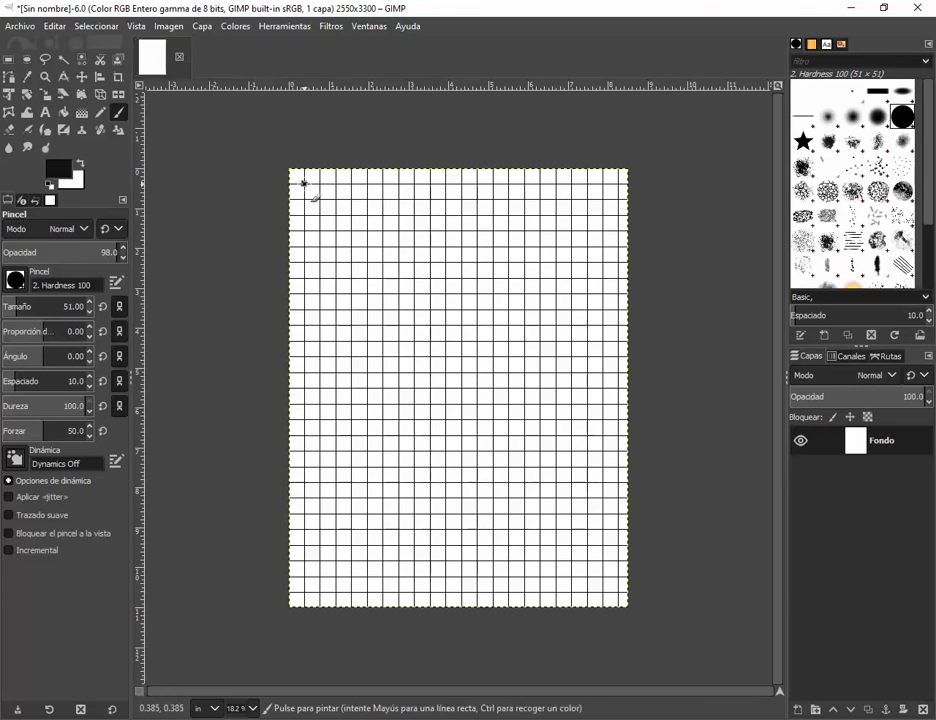
key(ctrl+z)
mouse_move(366, 242)
mouse_down()
mouse_move(432, 273)
mouse_move(516, 275)
mouse_move(606, 242)
mouse_up()
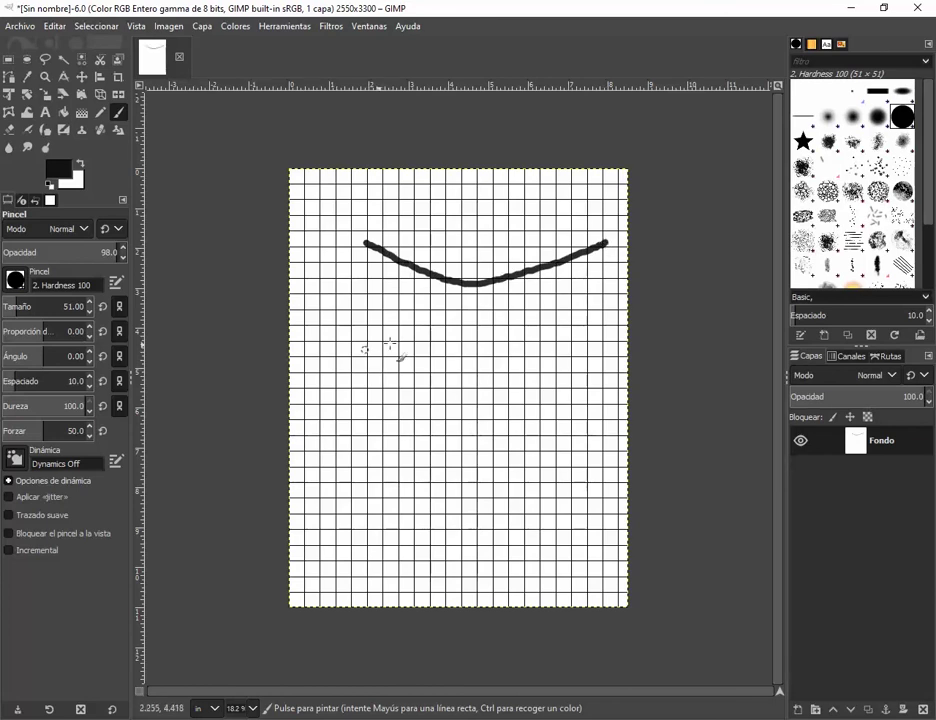
mouse_move(410, 343)
mouse_down()
mouse_move(458, 400)
mouse_move(566, 436)
mouse_up()
mouse_move(322, 461)
mouse_down()
mouse_move(366, 477)
mouse_move(444, 552)
mouse_move(453, 478)
mouse_move(360, 347)
mouse_move(488, 326)
mouse_move(545, 452)
mouse_up()
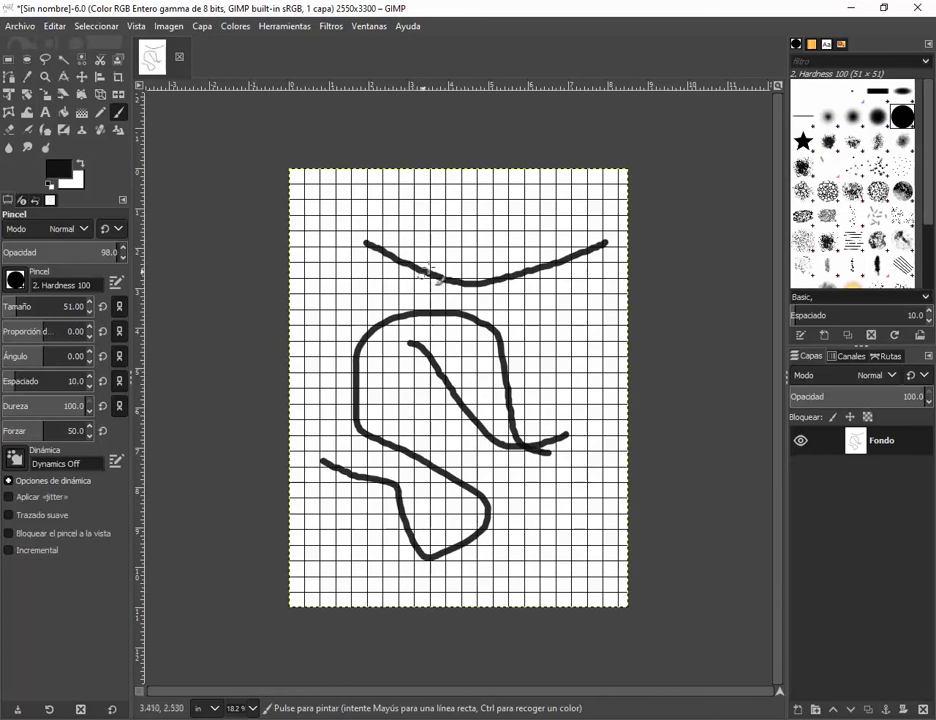
key(ctrl)
key(ctrl+z)
key(ctrl+z)
key(ctrl+z)
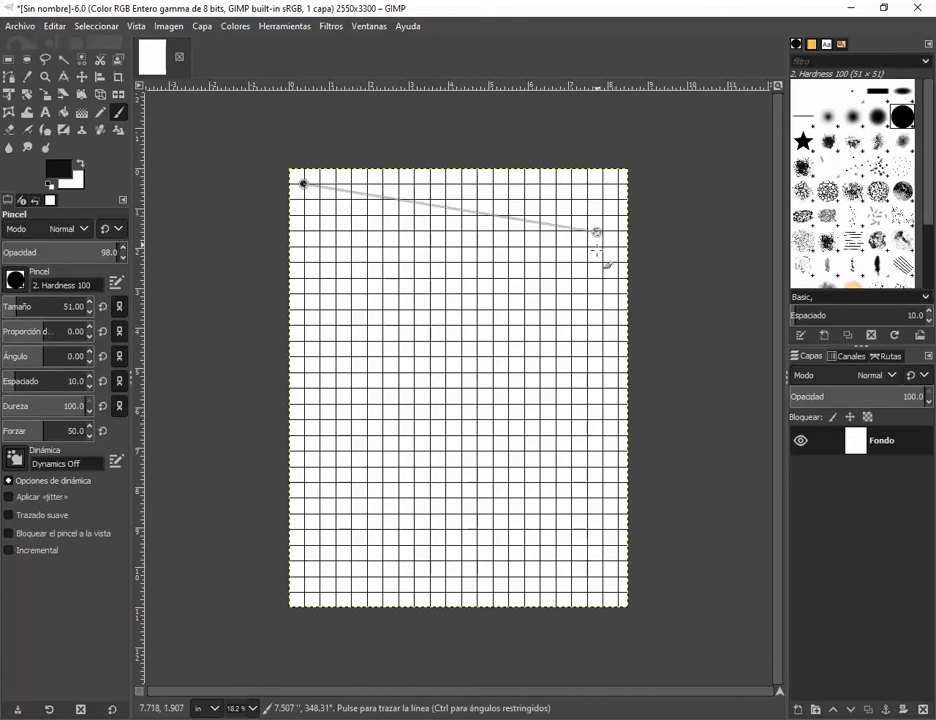
- Try a chain of connected straight lines from the upper-left grid point plus a 45° angle-constrained line, and undo them all
shift+click(577, 448)
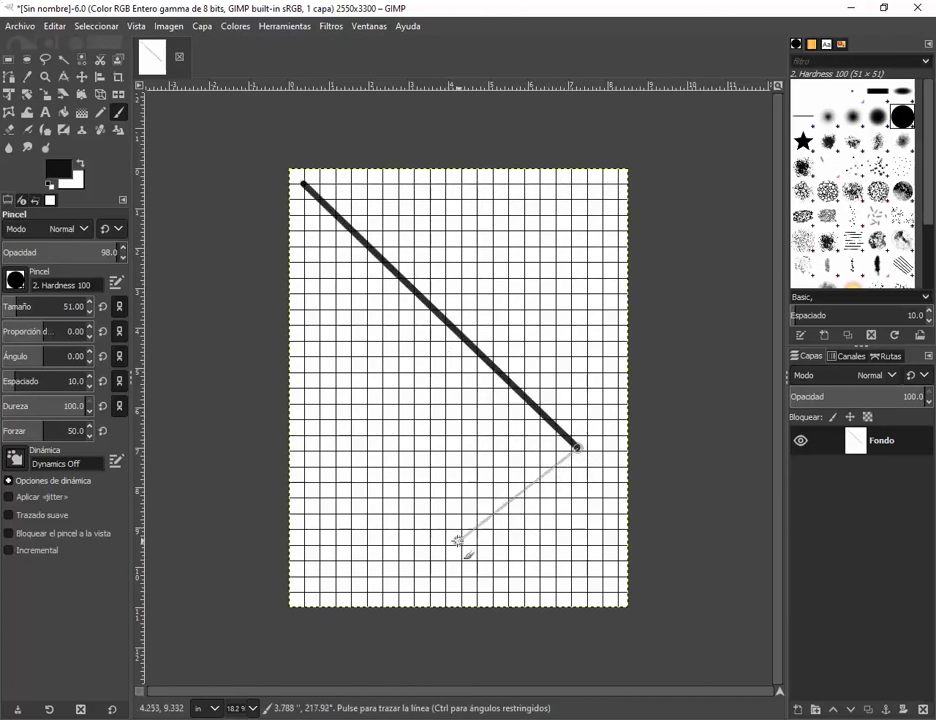
shift+click(377, 540)
shift+click(363, 357)
shift+click(534, 239)
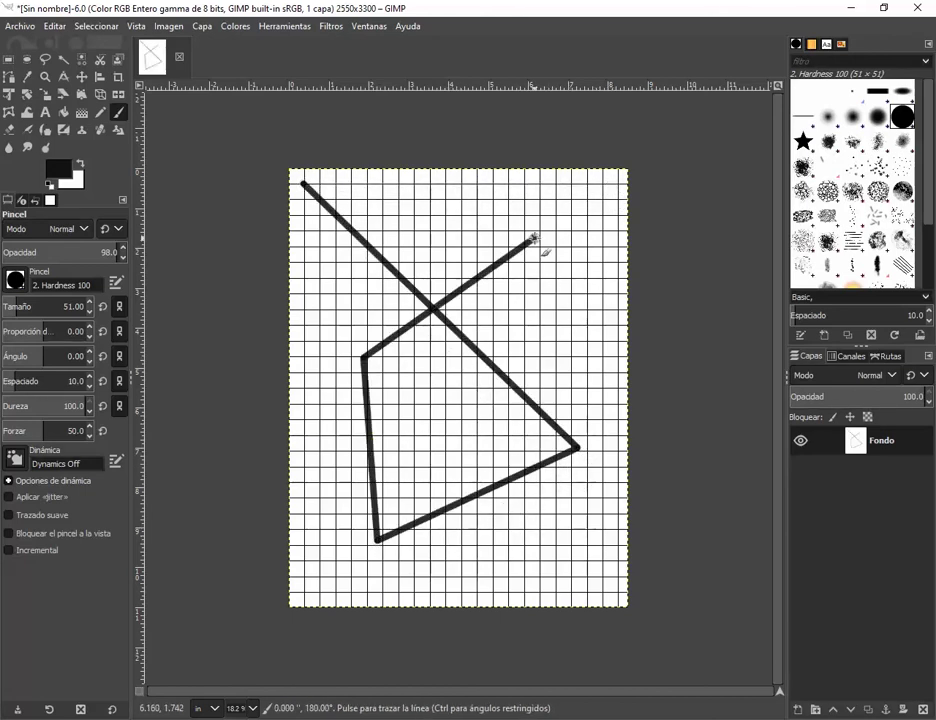
shift+click(578, 575)
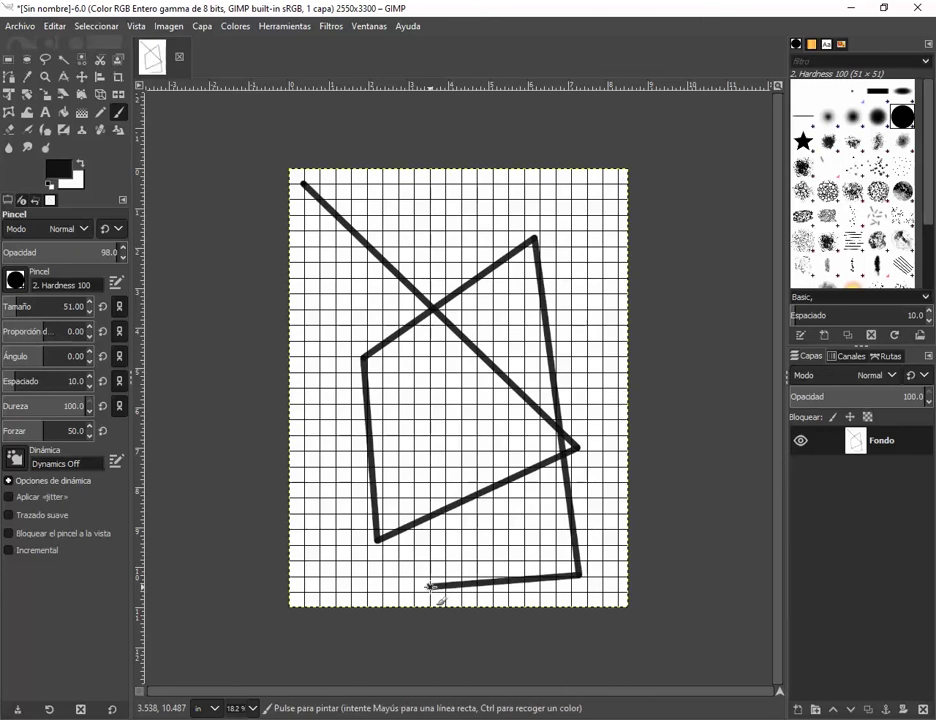
key(ctrl+z)
key(ctrl+z)
key(ctrl+z)
key(ctrl+z)
key(ctrl+z)
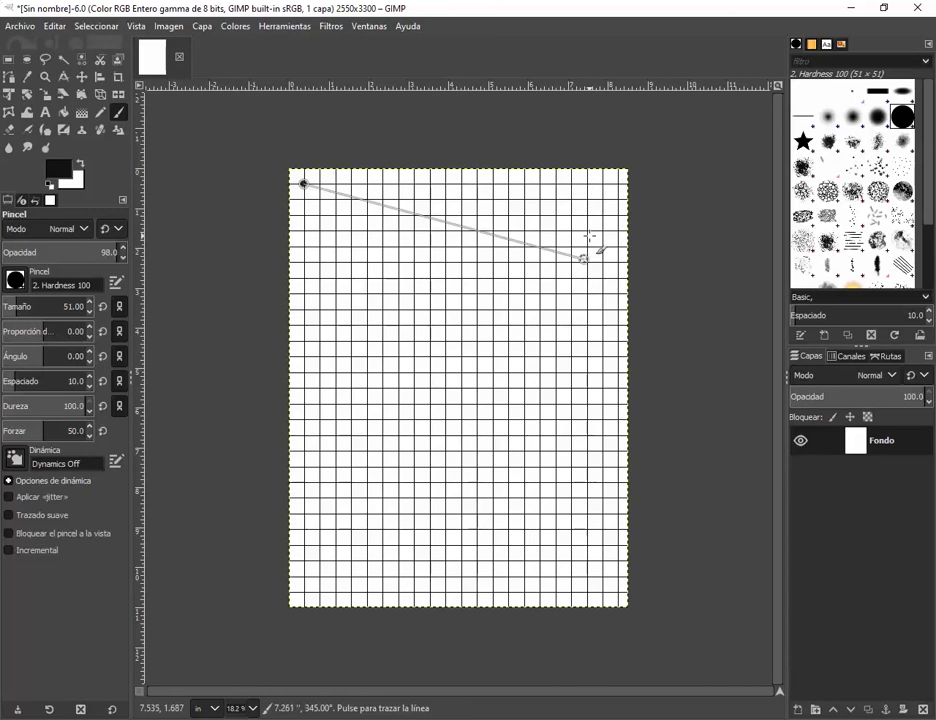
shift+click(547, 426)
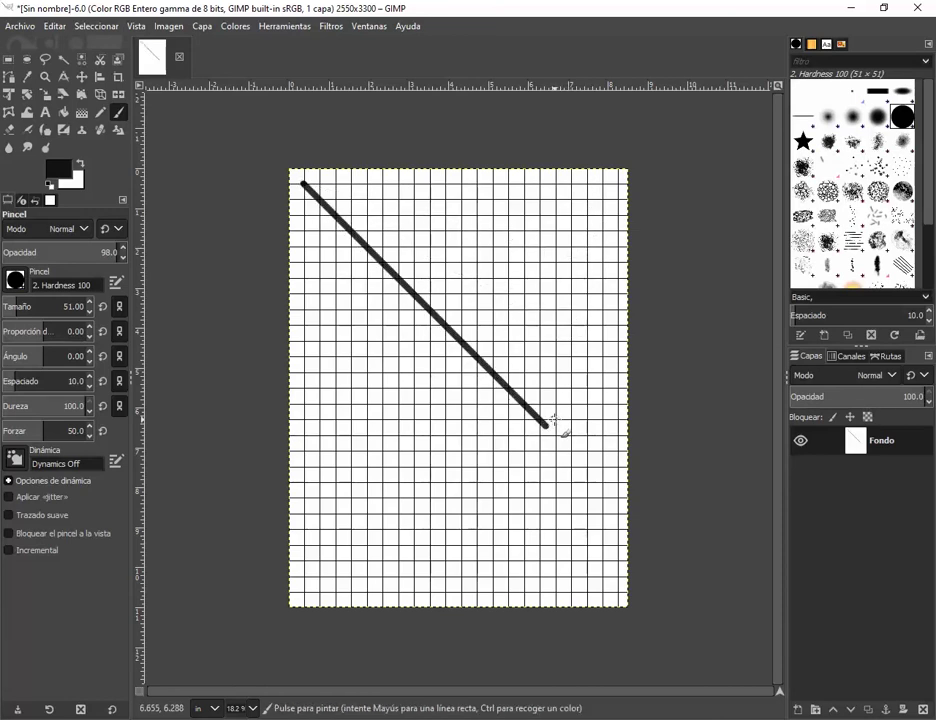
key(ctrl+z)
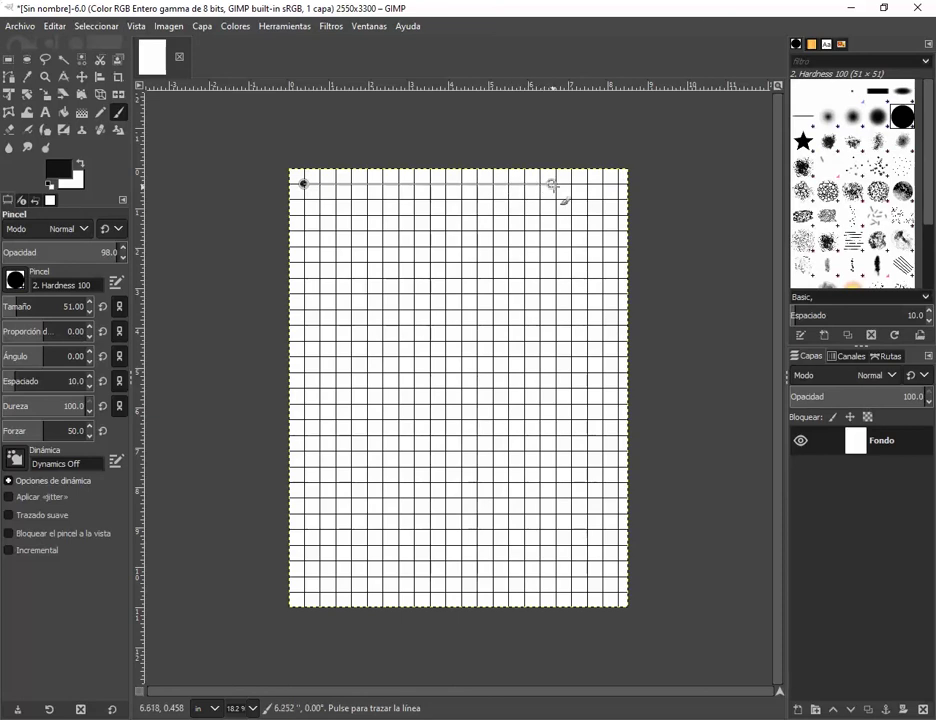
- Paint a square outline of 20 by 20 grid cells with angle-constrained straight lines, starting one cell in from the page's upper-left corner
shift+click(616, 184)
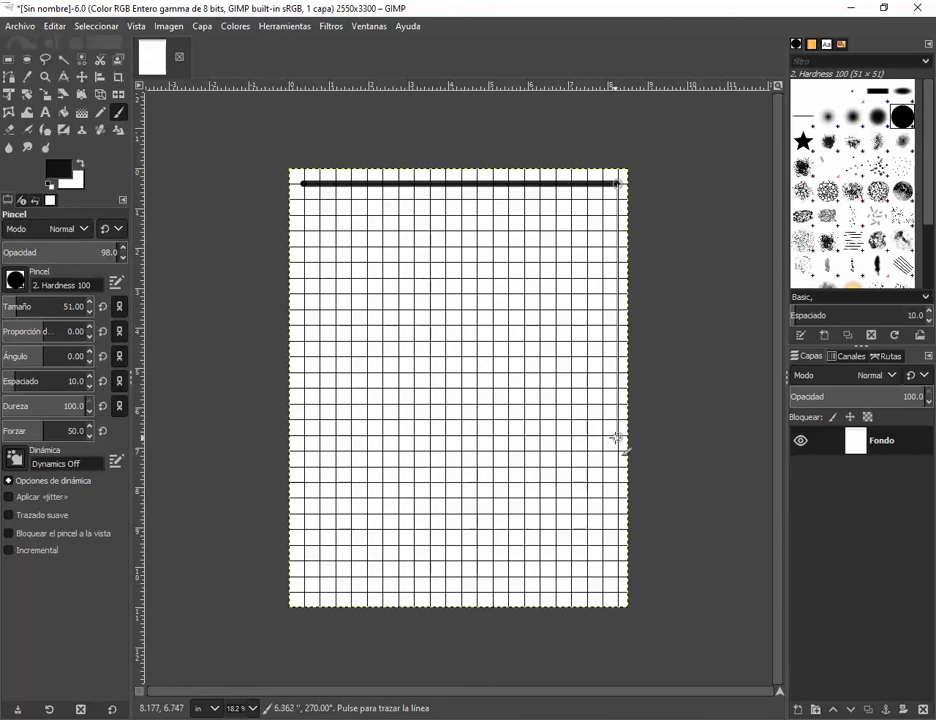
shift+click(616, 497)
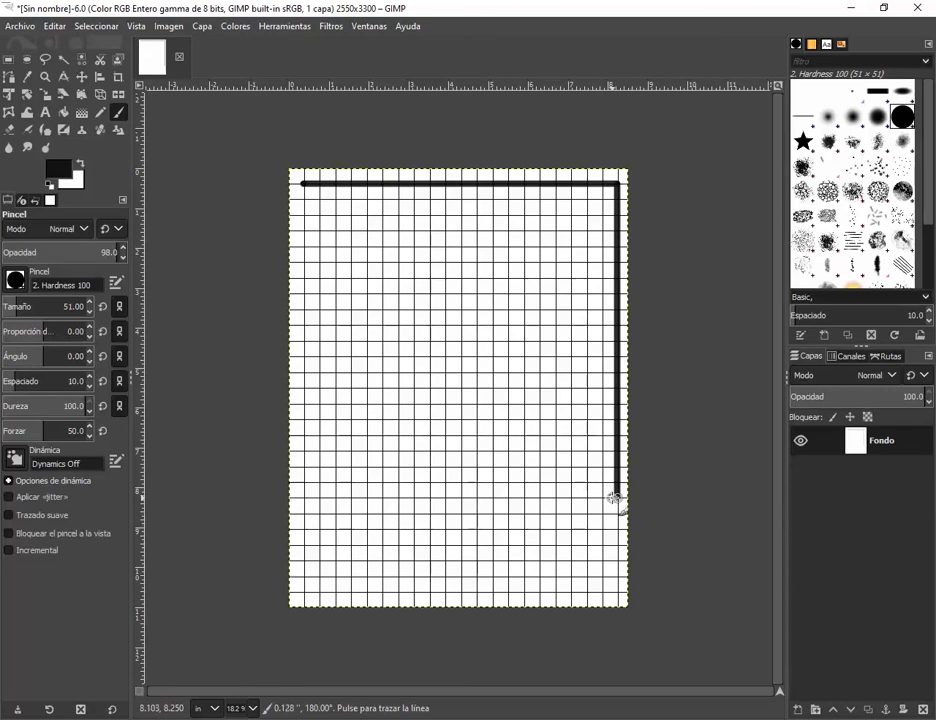
shift+click(304, 496)
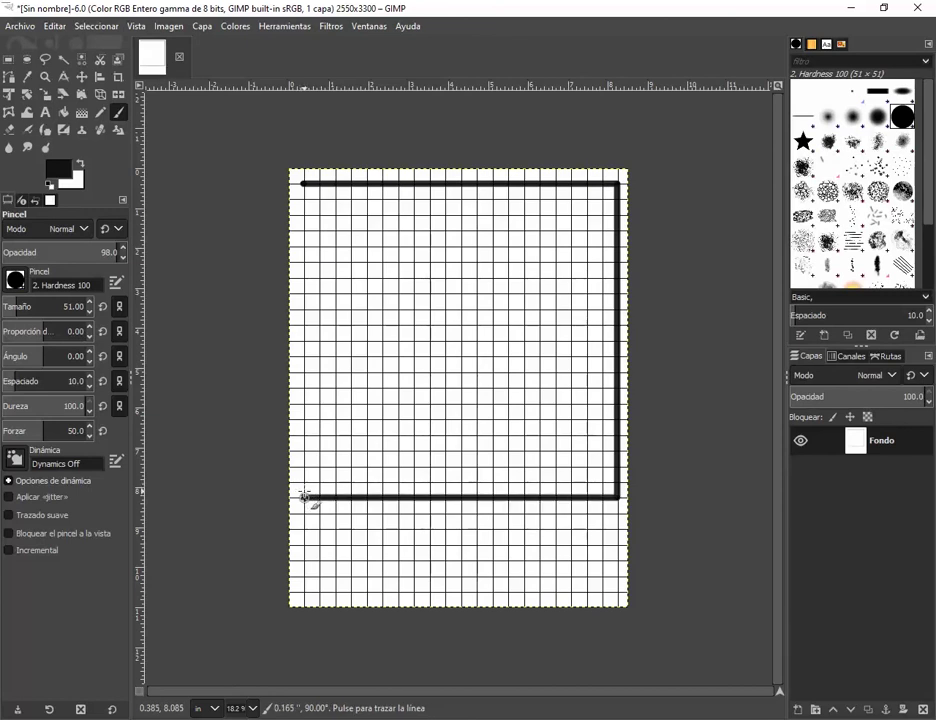
shift+click(304, 184)
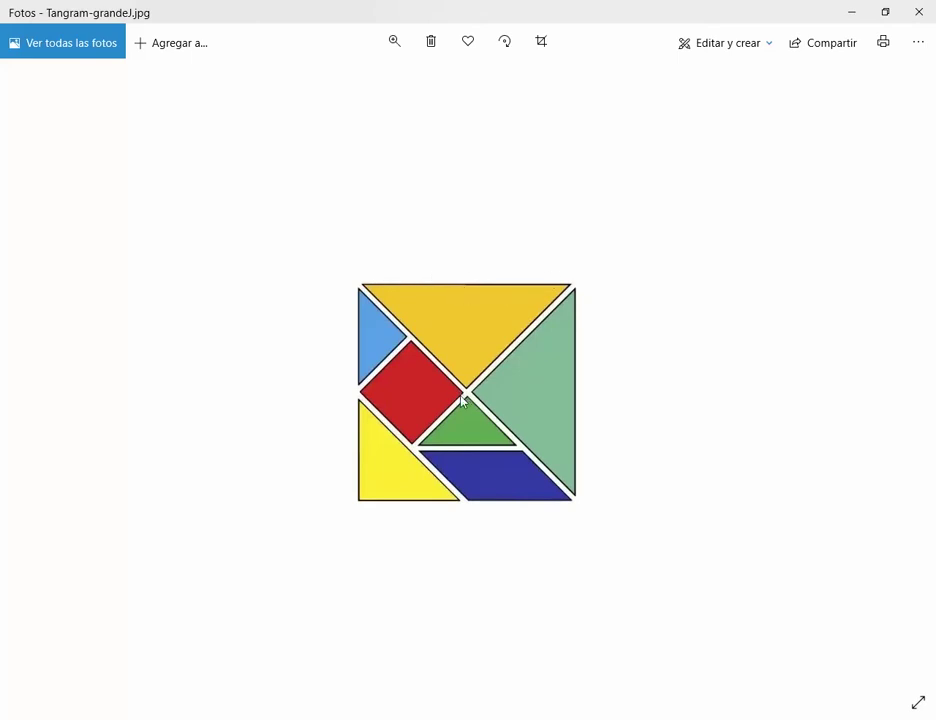
- Return from the tangram photo to GIMP and draw the large upper triangle with straight diagonals from both upper corners to the square's center
click(853, 9)
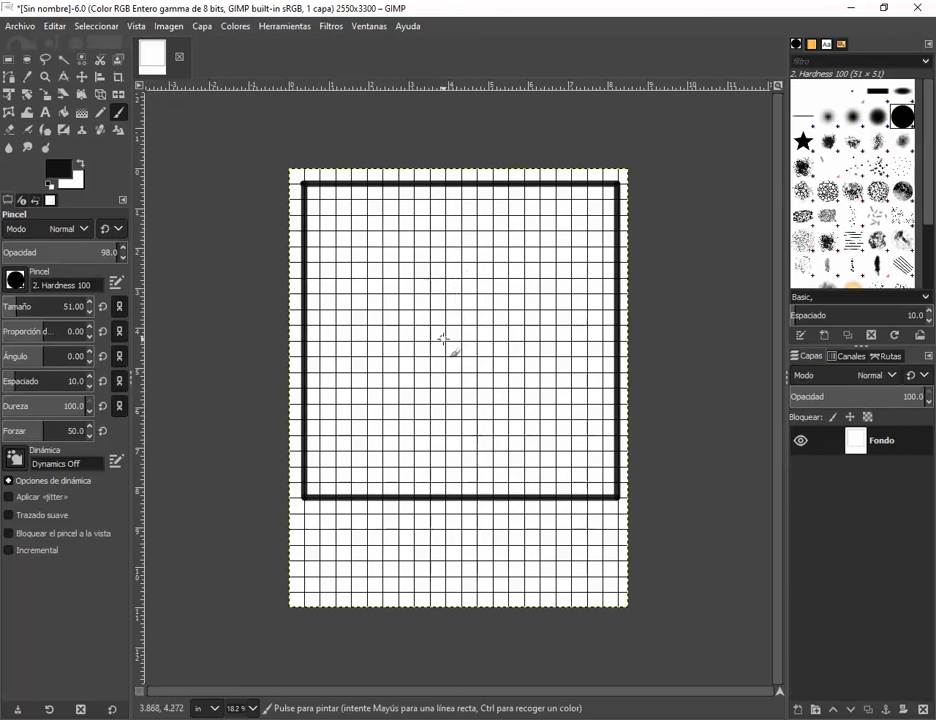
drag(445, 340, 458, 342)
key(ctrl+z)
key(shift)
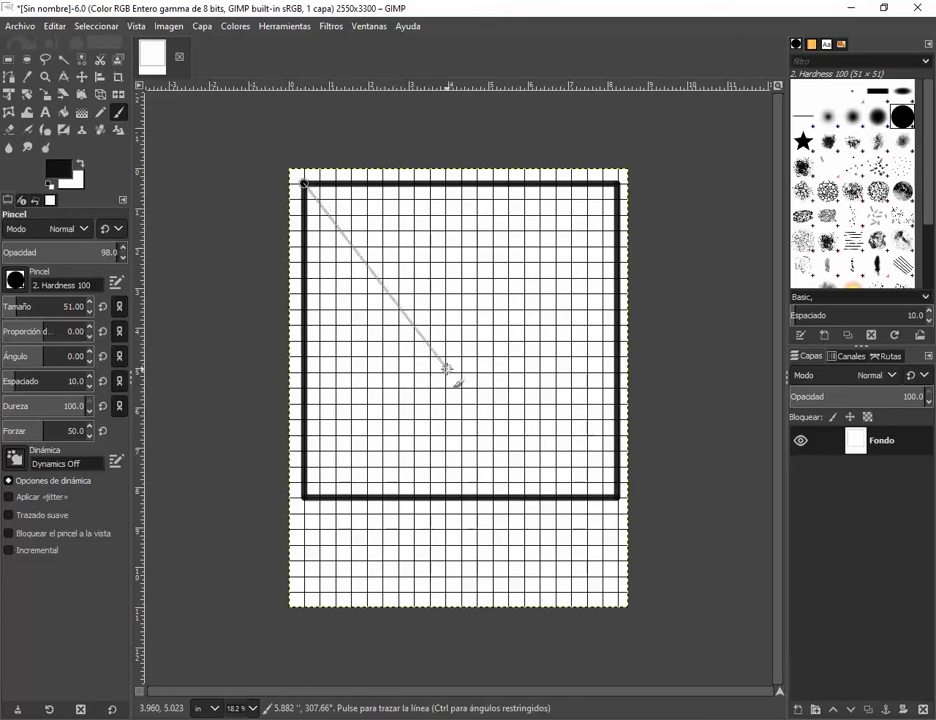
key(ctrl)
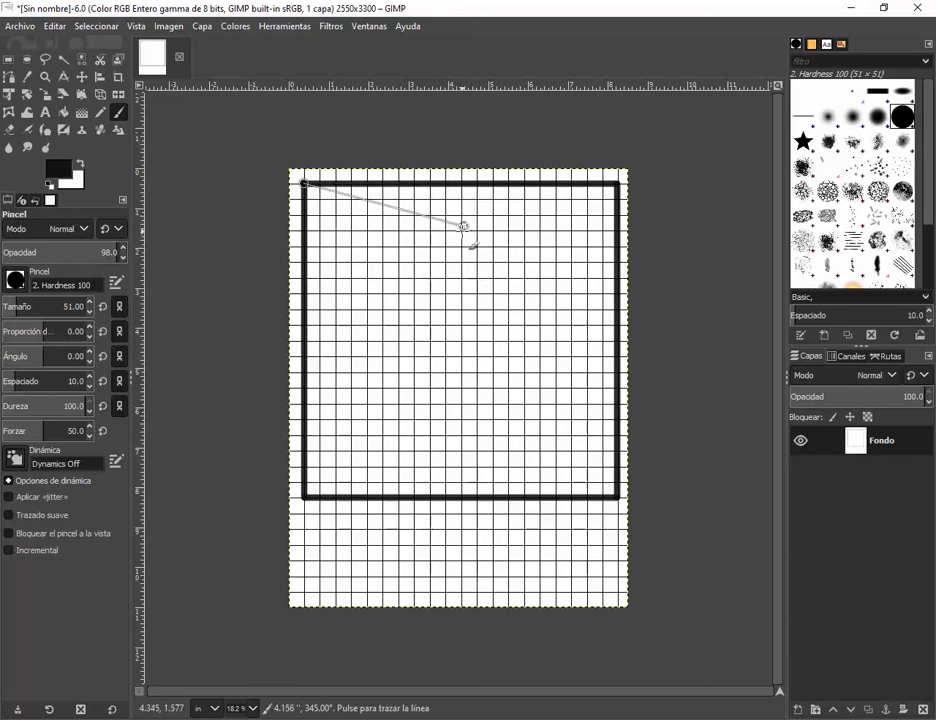
shift+click(461, 340)
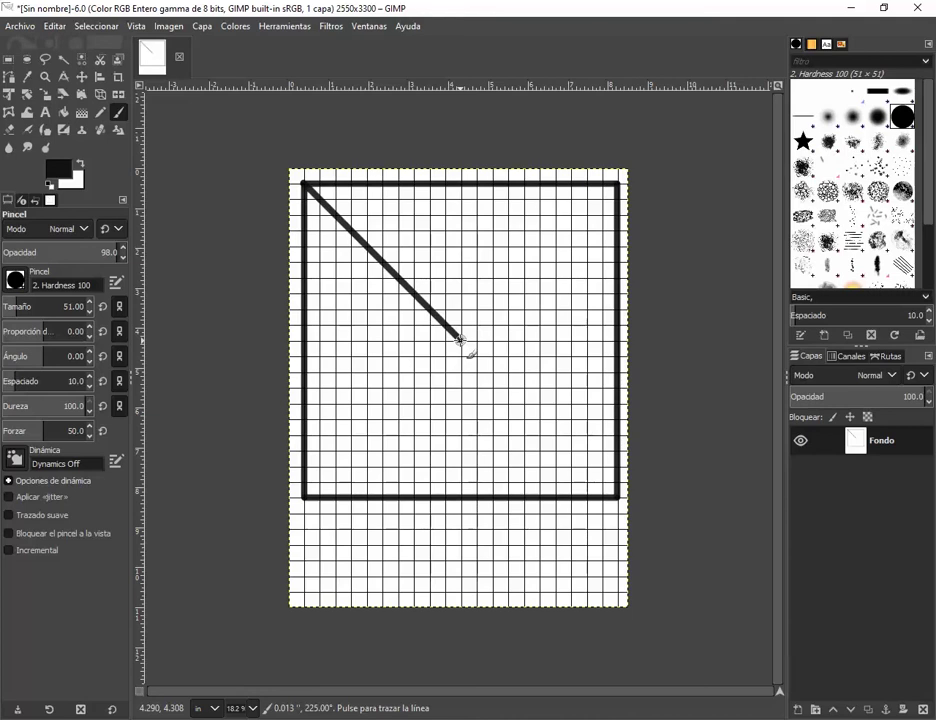
shift+click(614, 184)
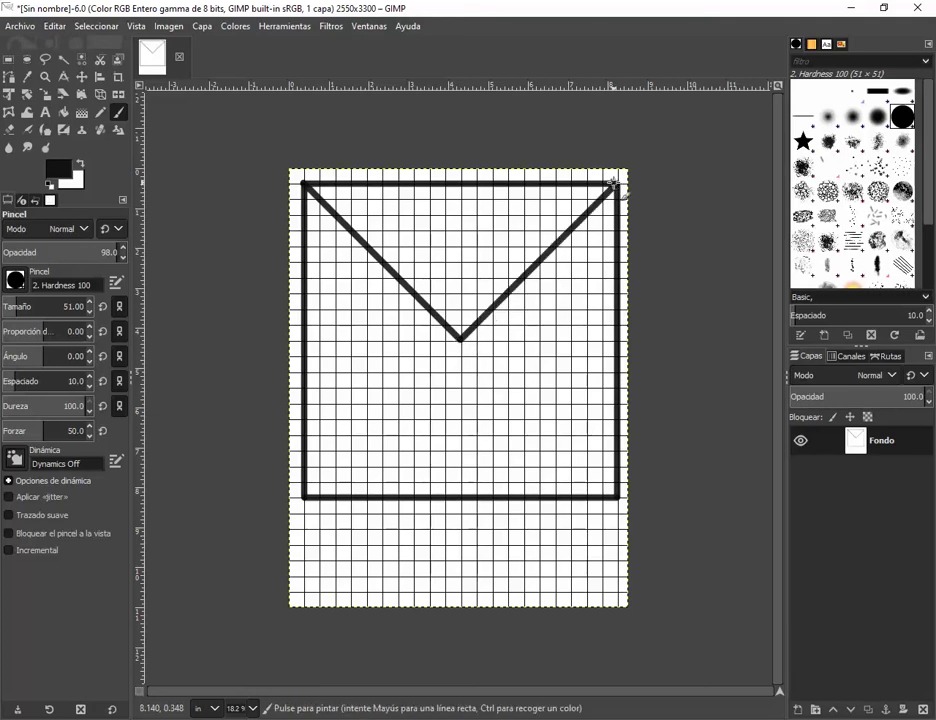
- Draw the straight diagonal from the square's center to its lower-right corner, consulting the tangram photo before and after
key(alt+Tab)
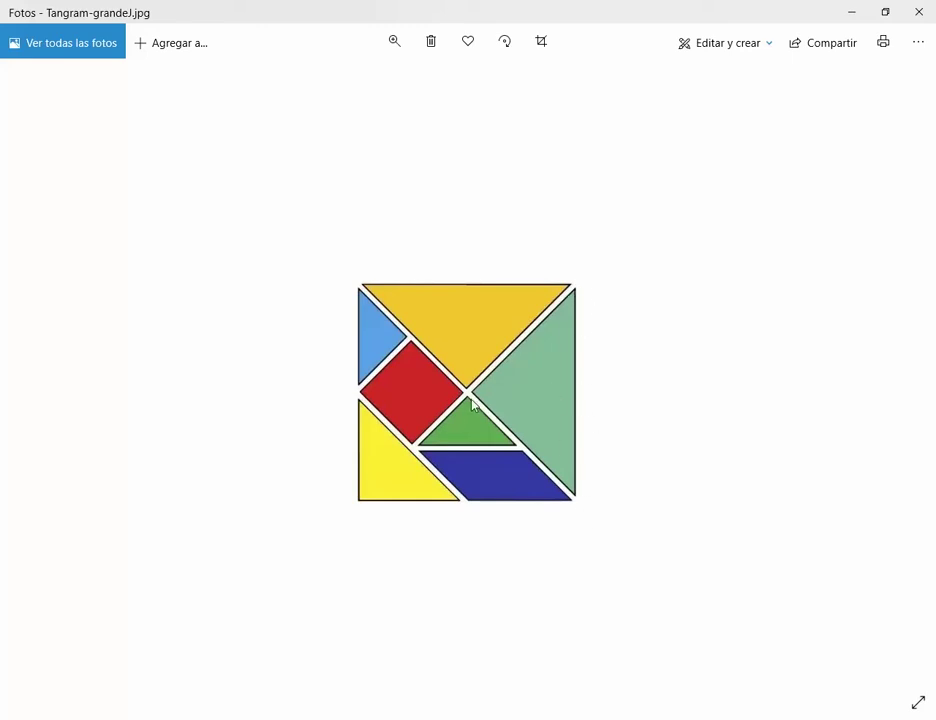
click(859, 10)
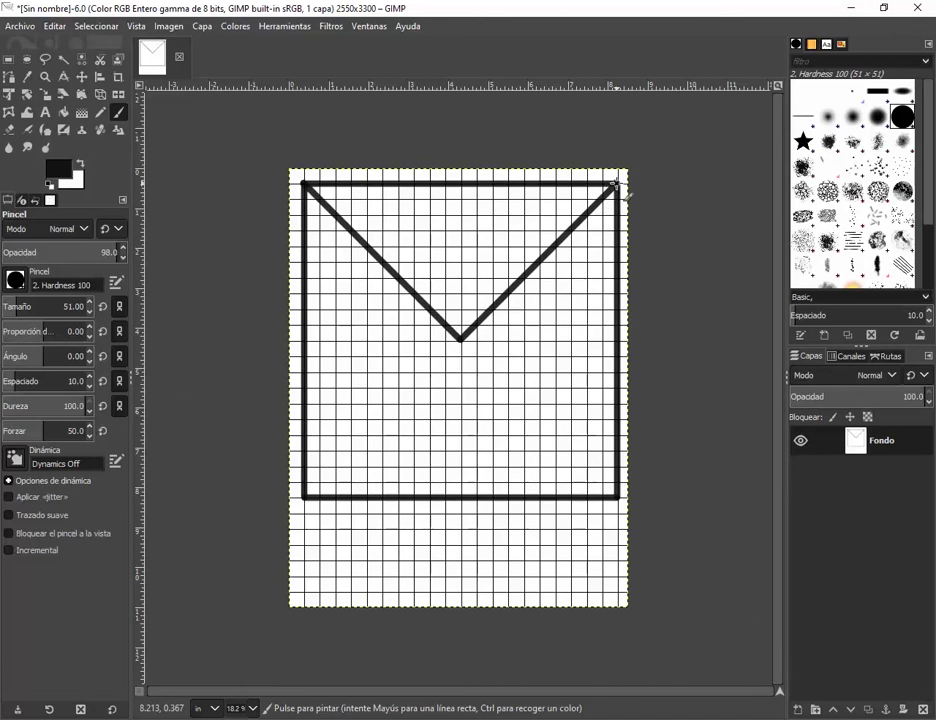
key(shift)
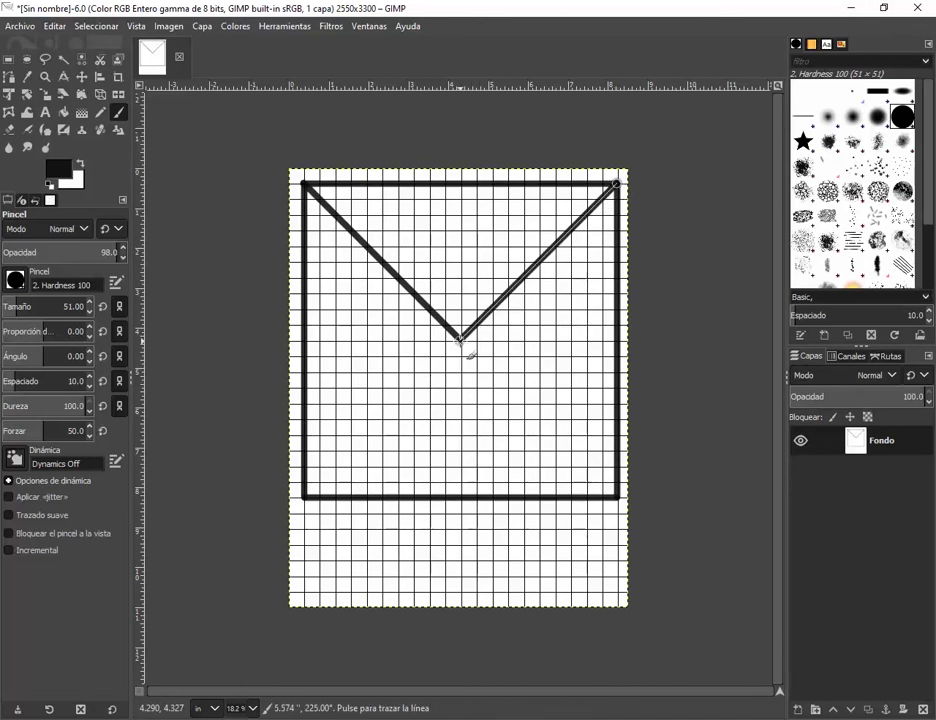
click(460, 340)
click(613, 496)
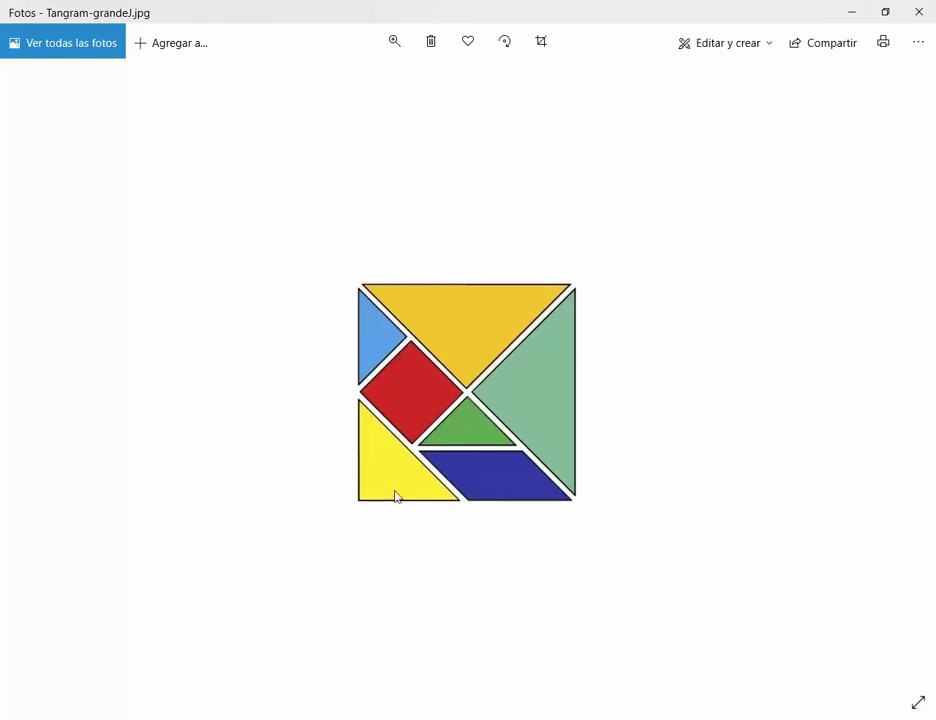
click(848, 16)
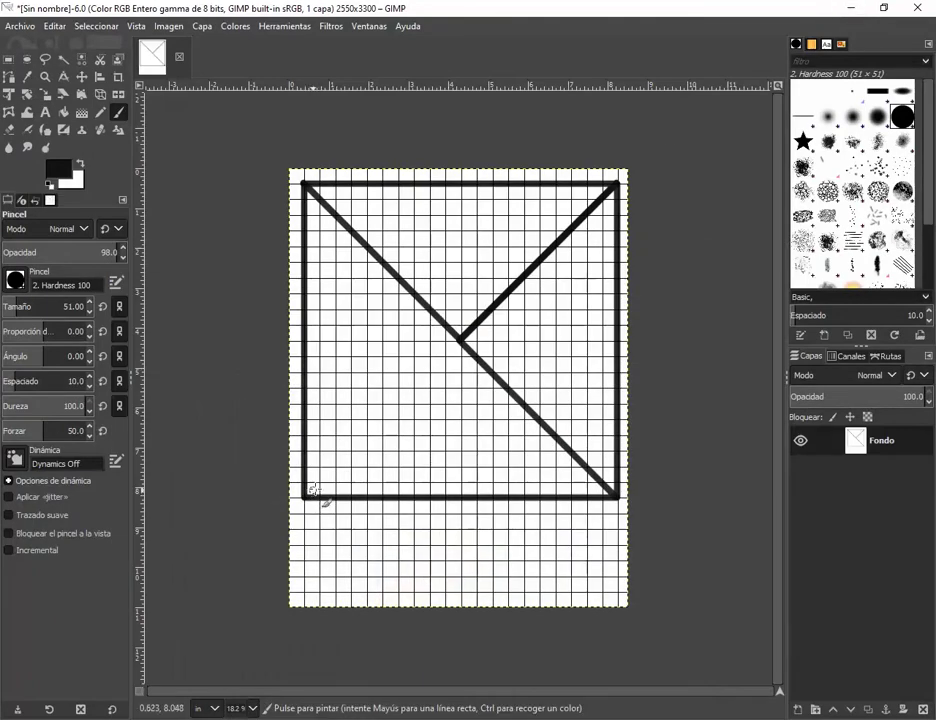
- Mark the lower-left triangle's hypotenuse with dots at the left edge's midpoint, its middle and the bottom edge's midpoint, and undo the dots
click(381, 420)
click(305, 343)
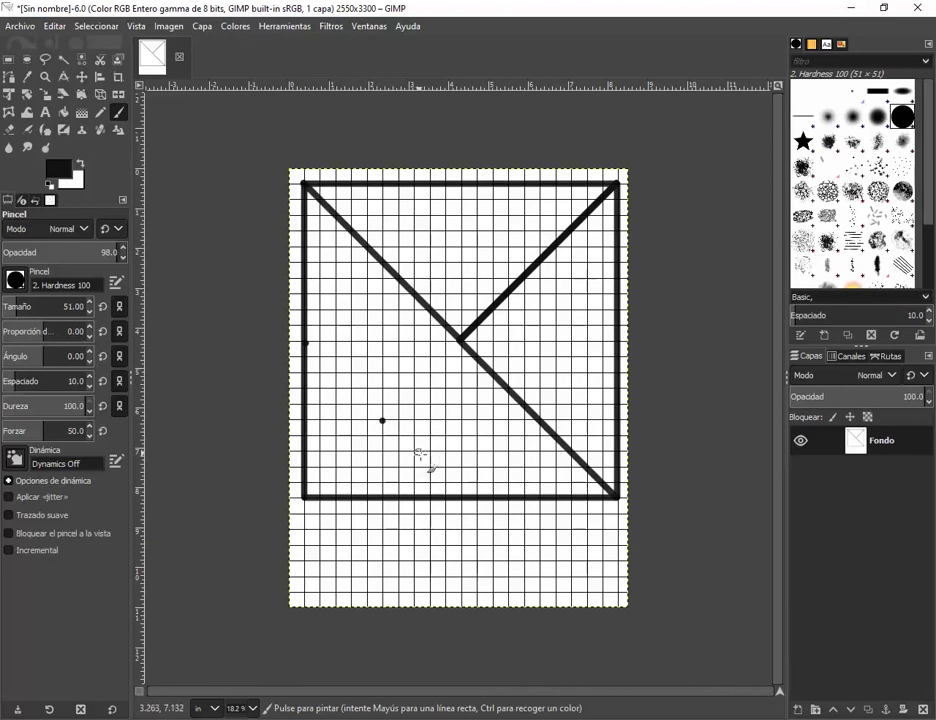
click(462, 493)
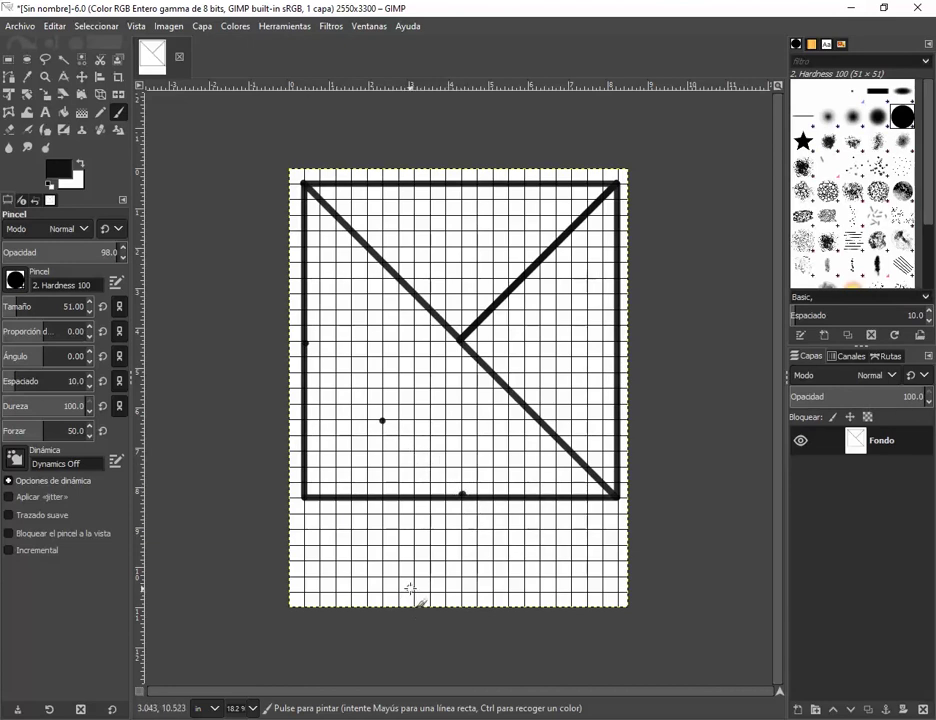
key(ctrl+z)
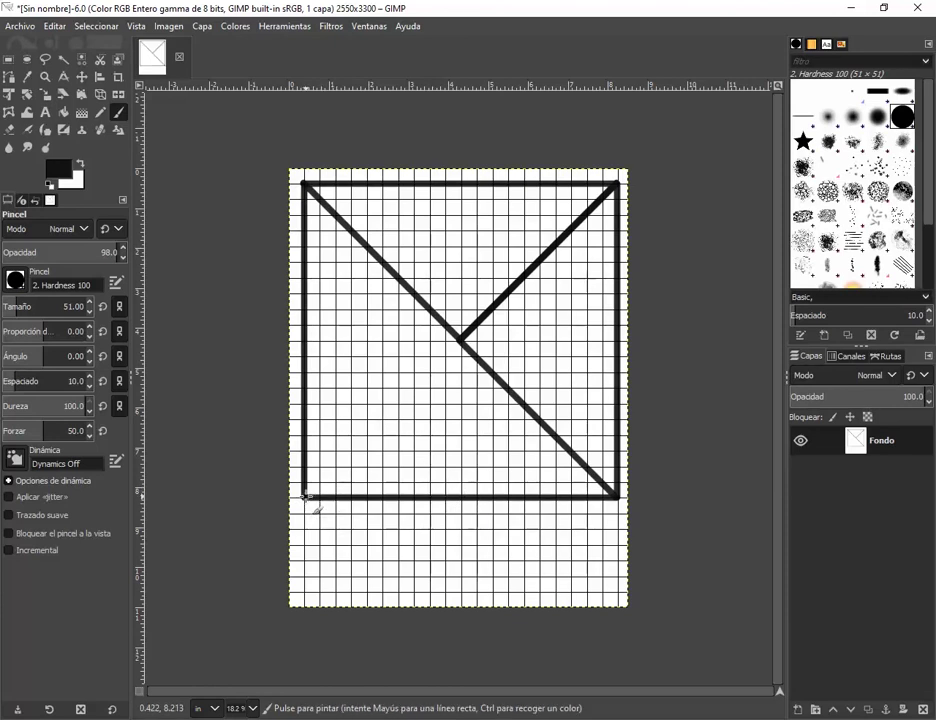
- Draw the lower-left triangle by retracing the bottom edge to its midpoint and adding a 45° line to the left edge's midpoint, redoing the first diagonal
key(shift)
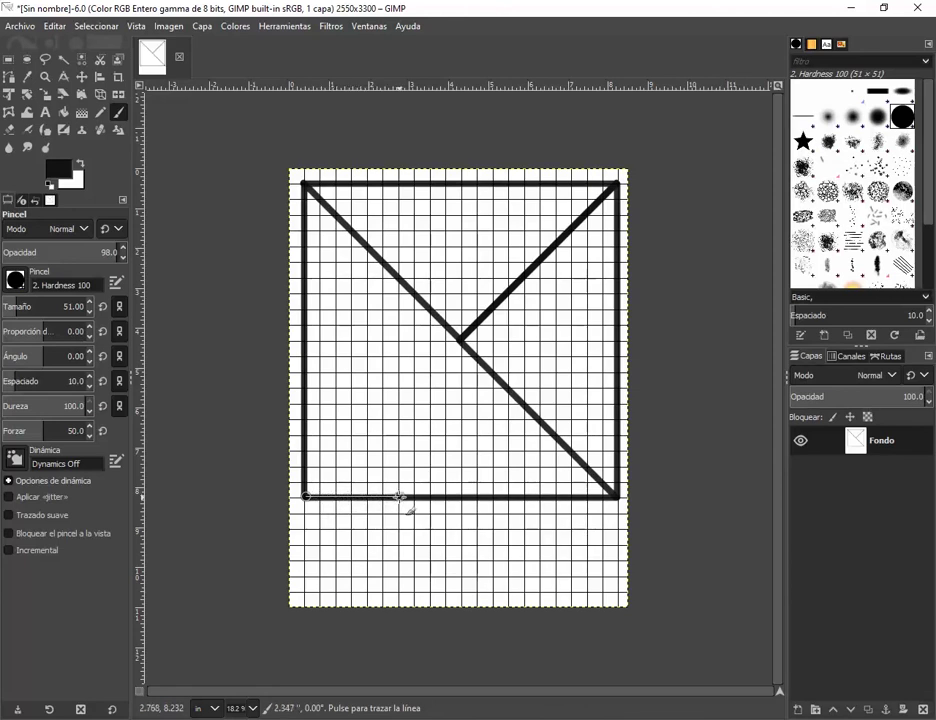
shift+click(463, 497)
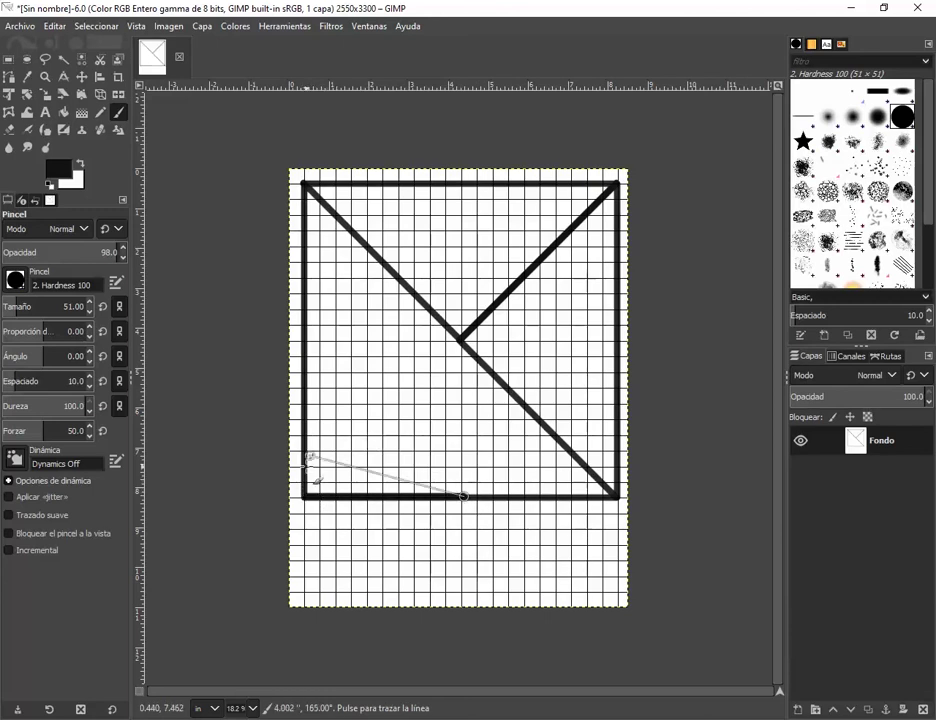
shift+click(305, 343)
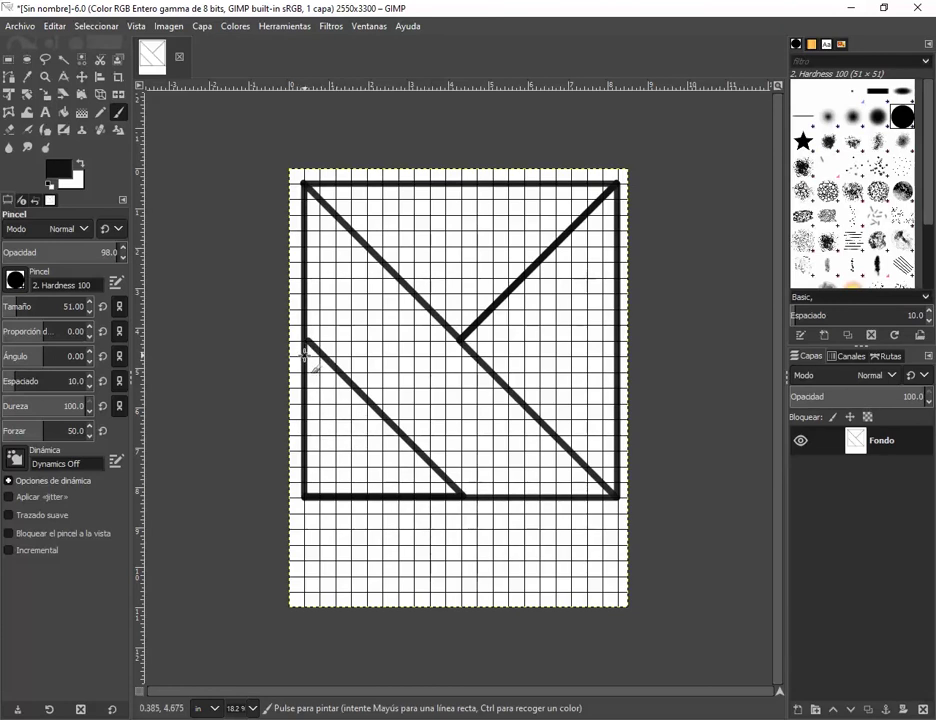
key(ctrl)
key(ctrl+z)
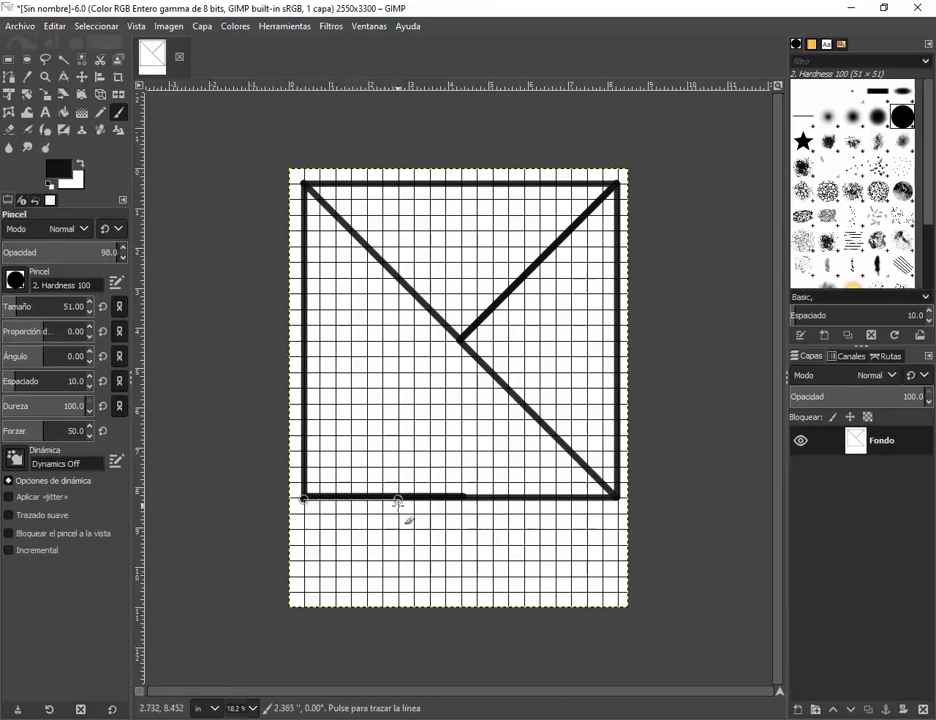
shift+click(464, 498)
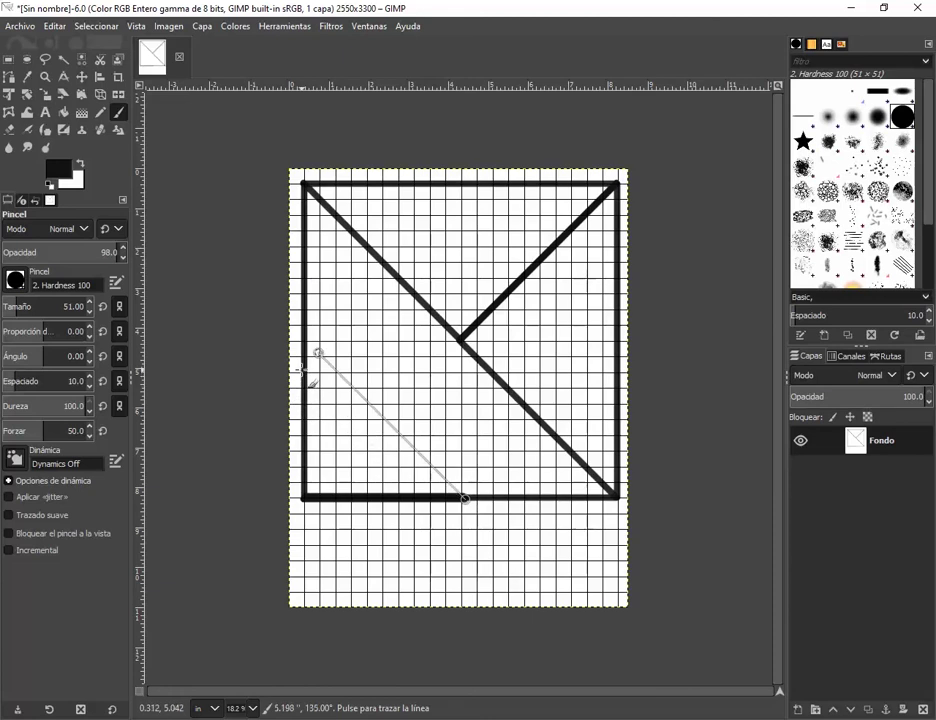
shift+click(305, 341)
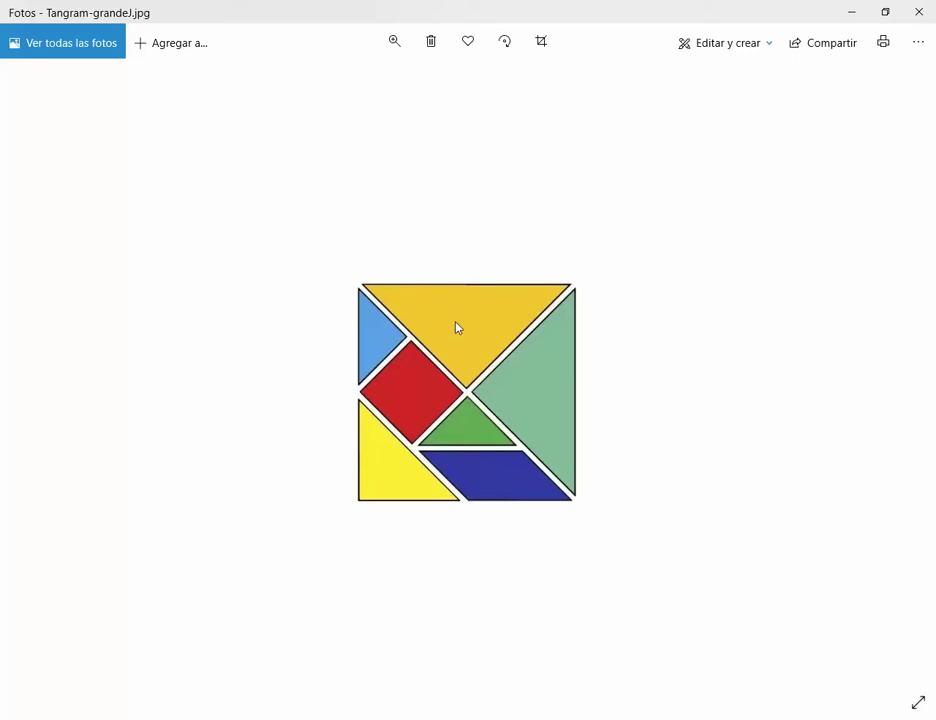
- Return to GIMP and draw the small upper-left triangle with straight lines from the left edge's midpoint to the diagonal, the upper-left corner and back
click(851, 12)
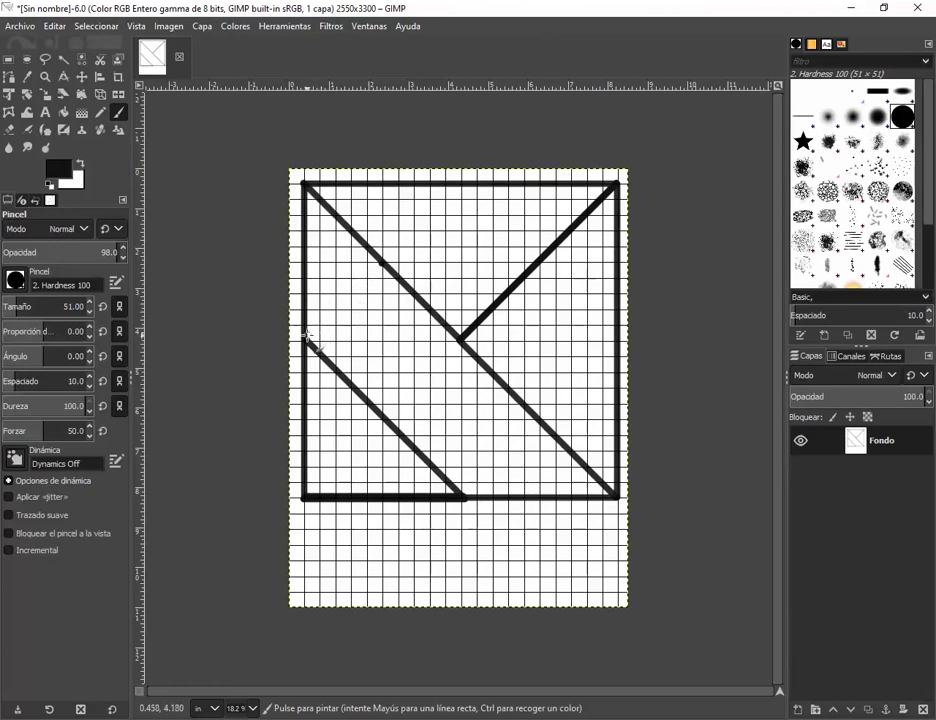
drag(307, 340, 380, 265)
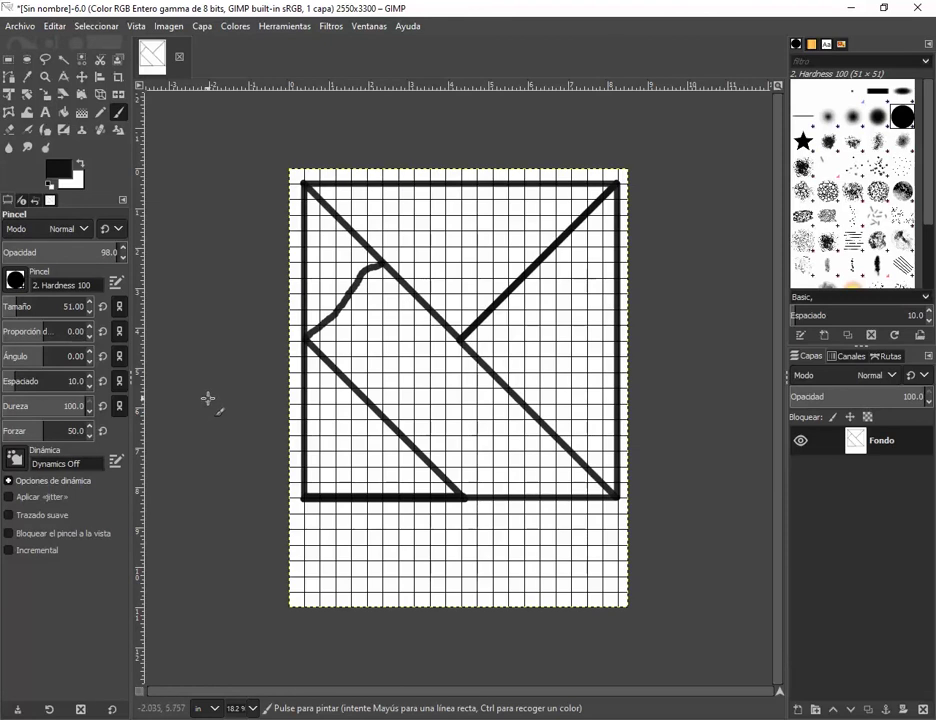
key(ctrl)
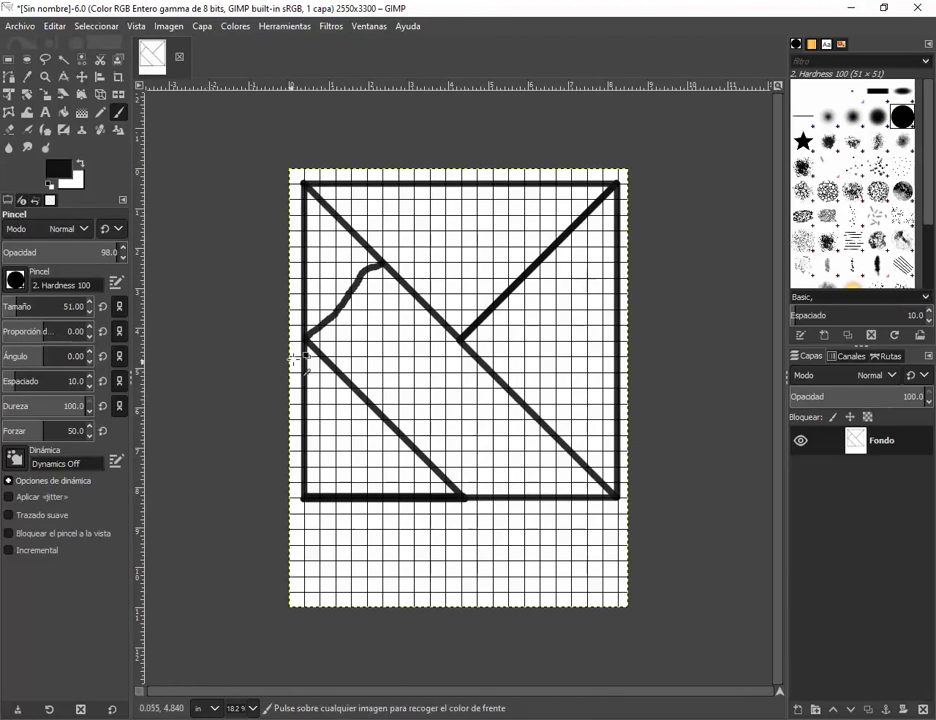
key(ctrl+z)
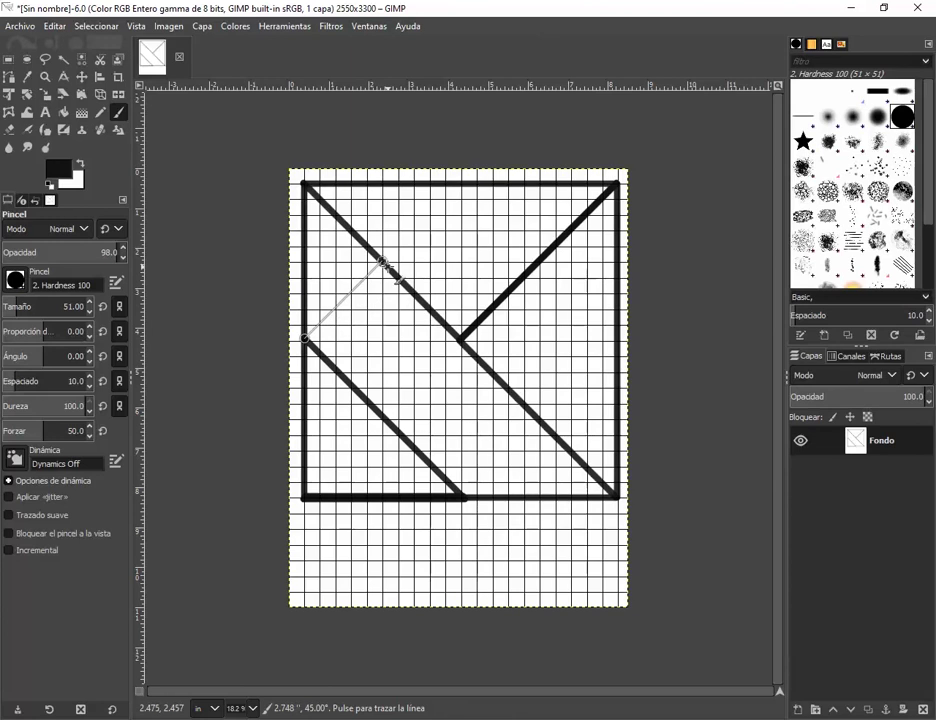
shift+click(383, 262)
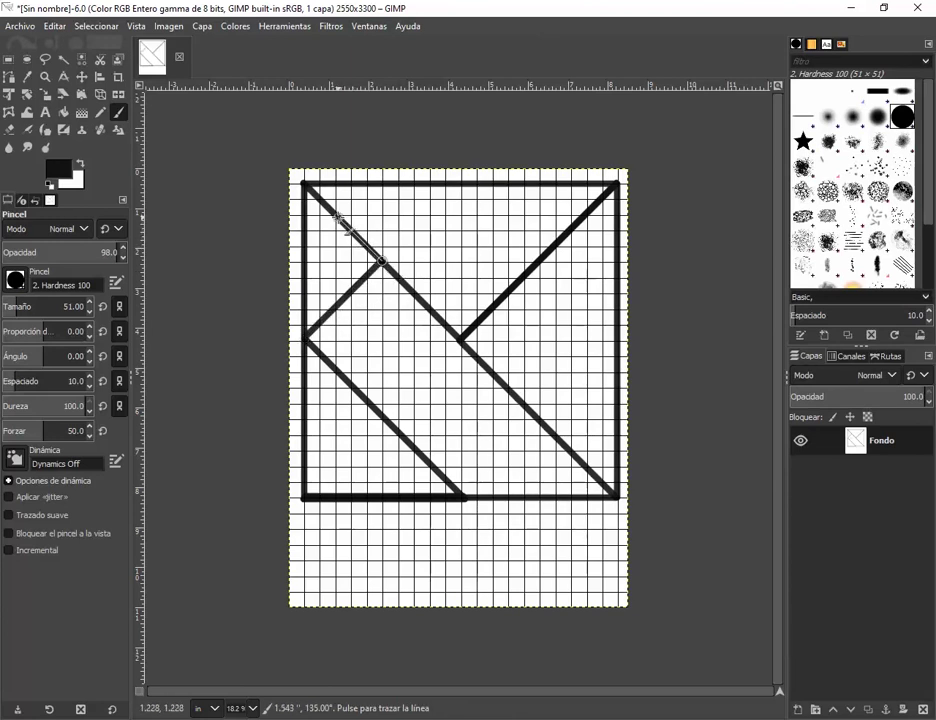
shift+click(306, 186)
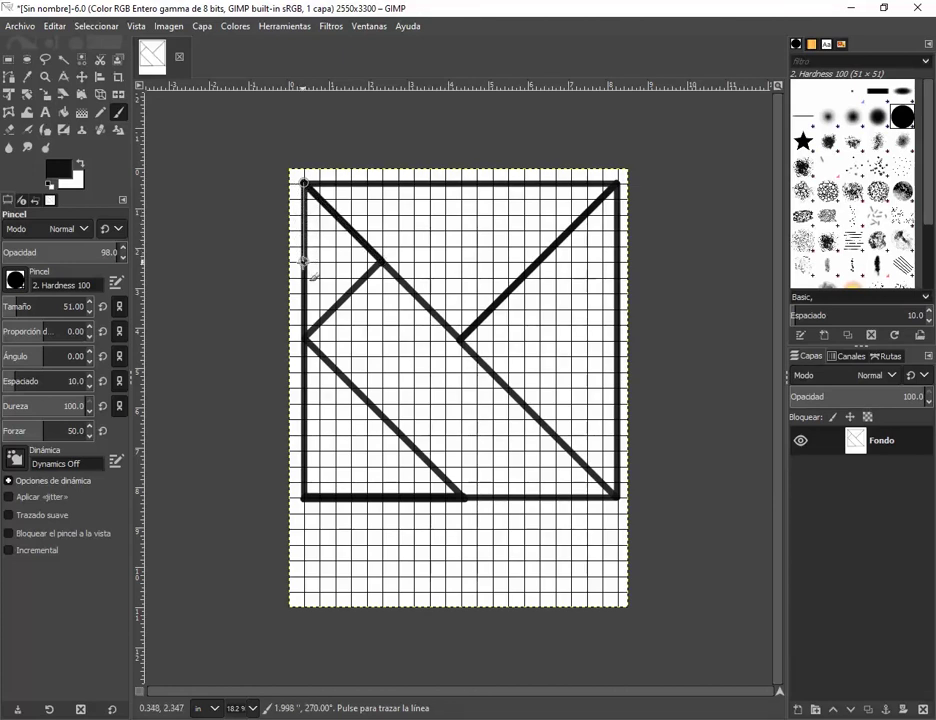
shift+click(304, 338)
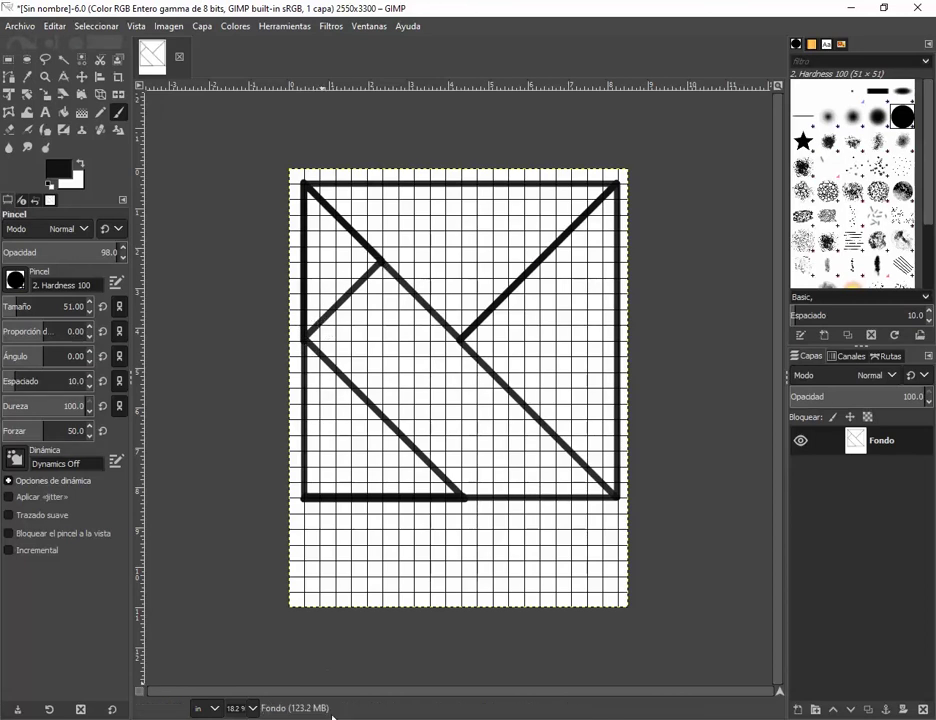
- Consult the tangram photo and draw the tilted square with straight lines between the small triangle, the center and the lower-left triangle's hypotenuse
key(alt+Tab)
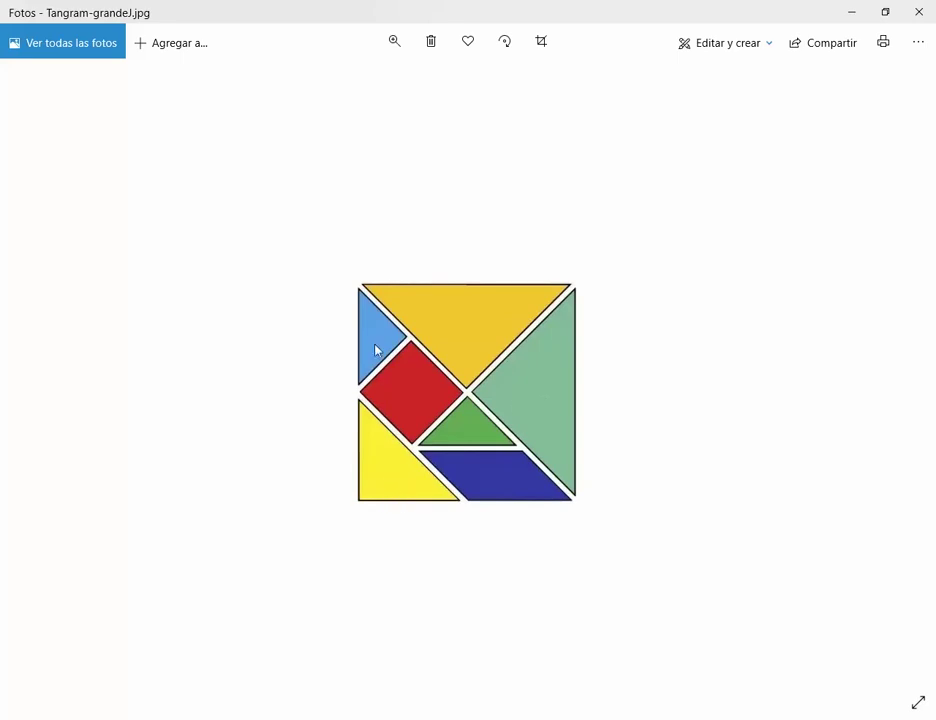
click(850, 10)
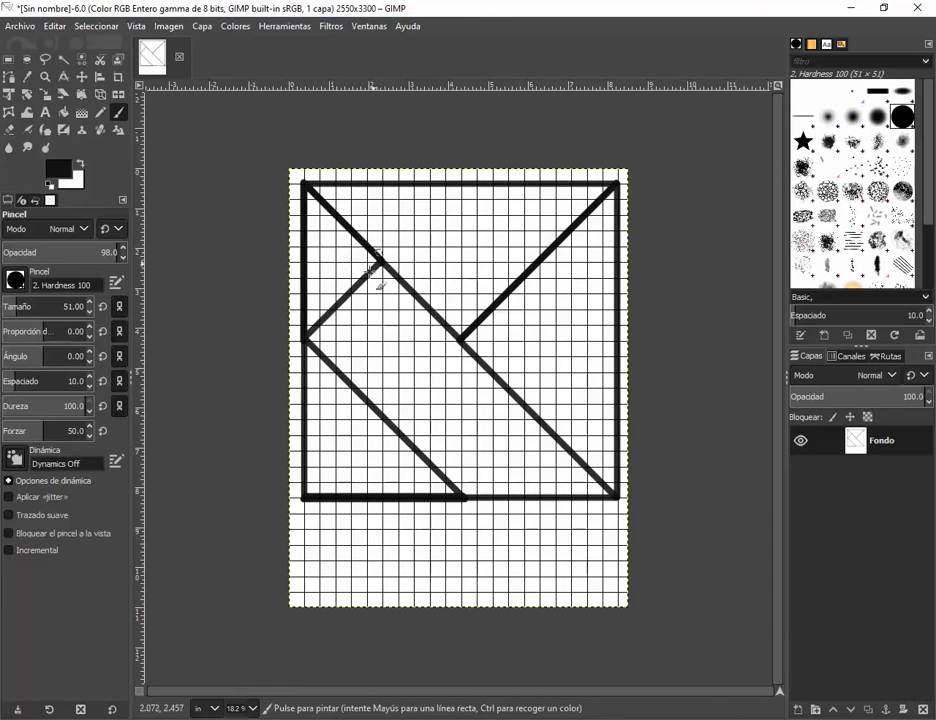
key(alt+Tab)
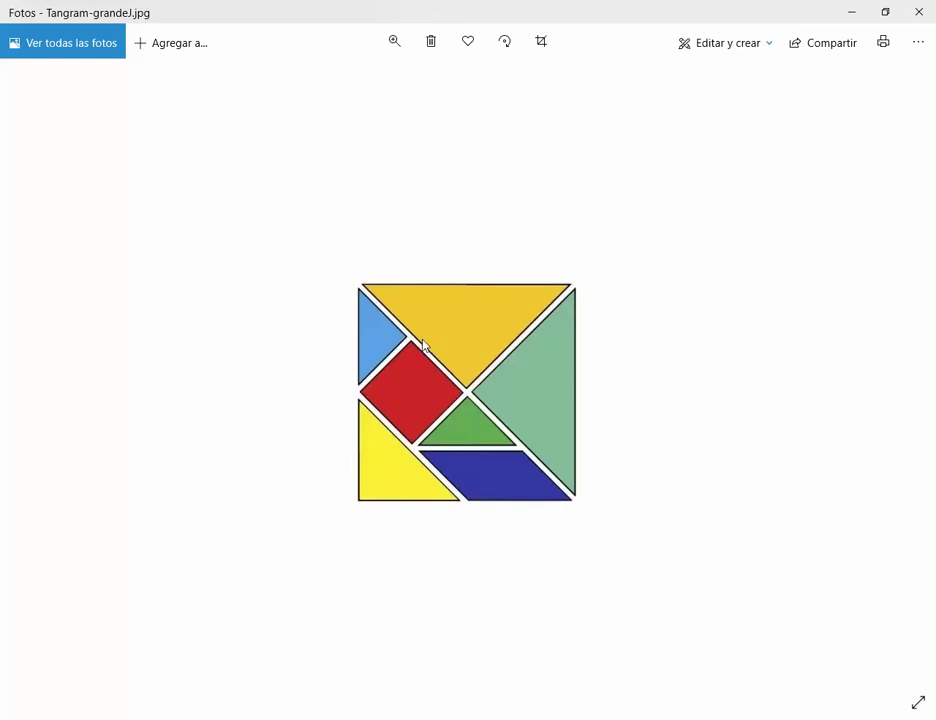
click(849, 12)
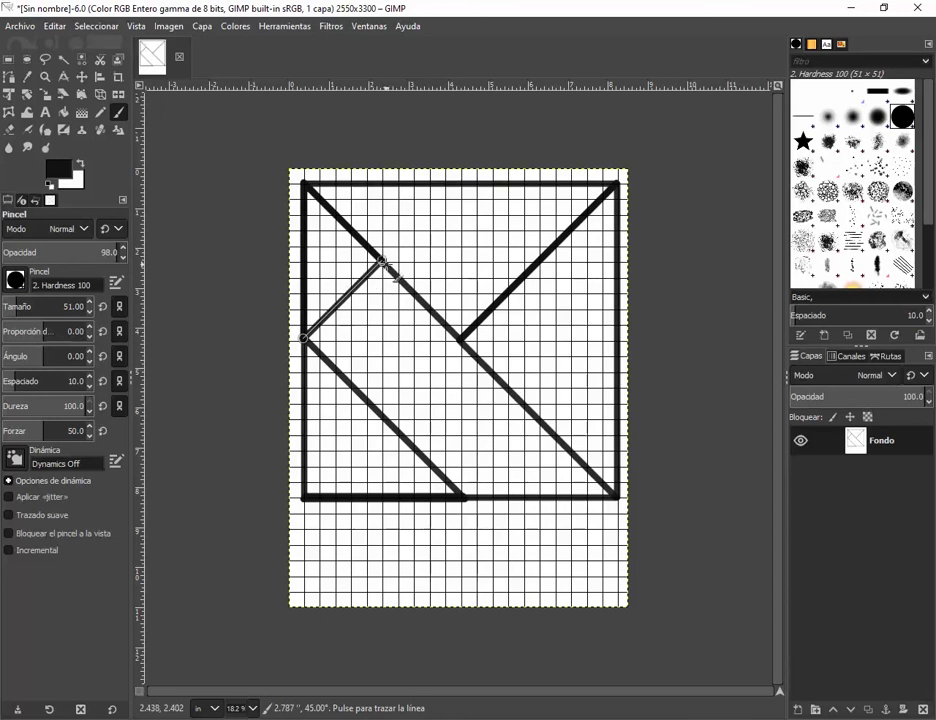
shift+click(381, 261)
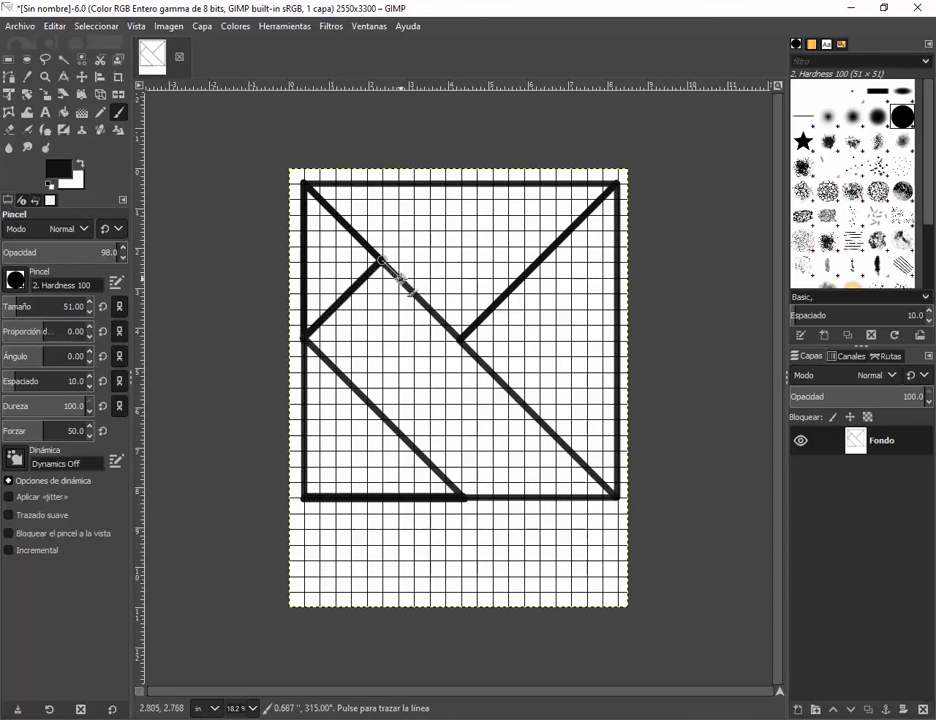
shift+click(459, 339)
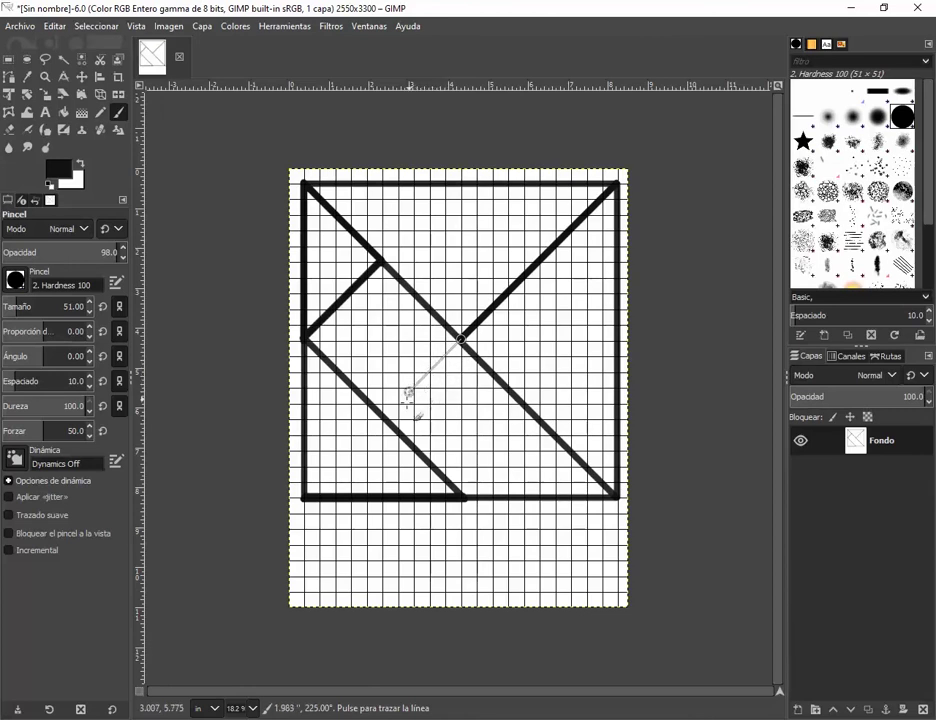
shift+click(383, 417)
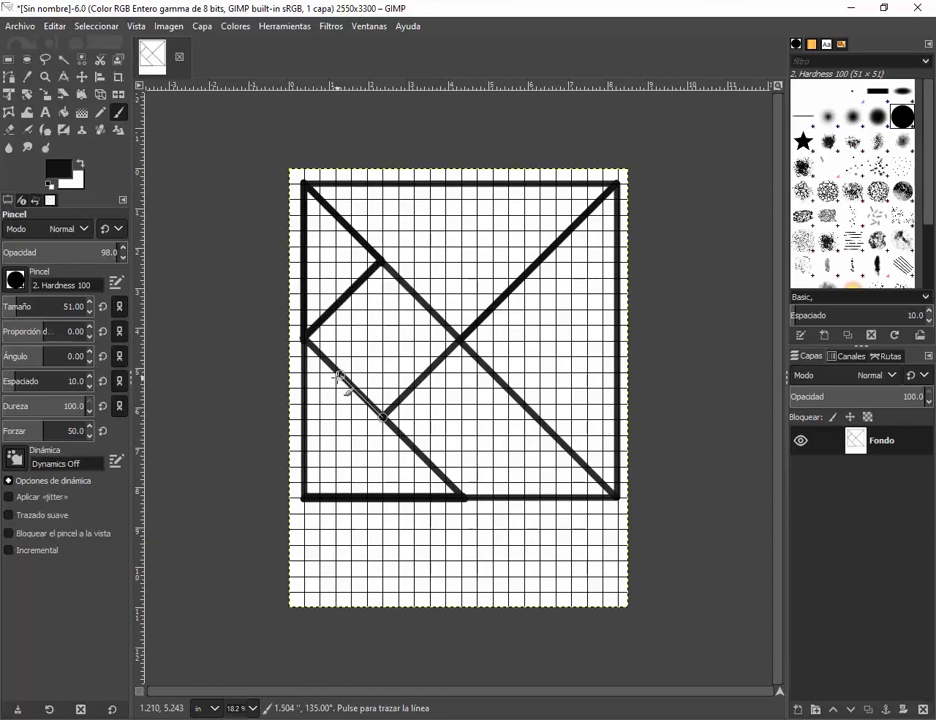
shift+click(305, 341)
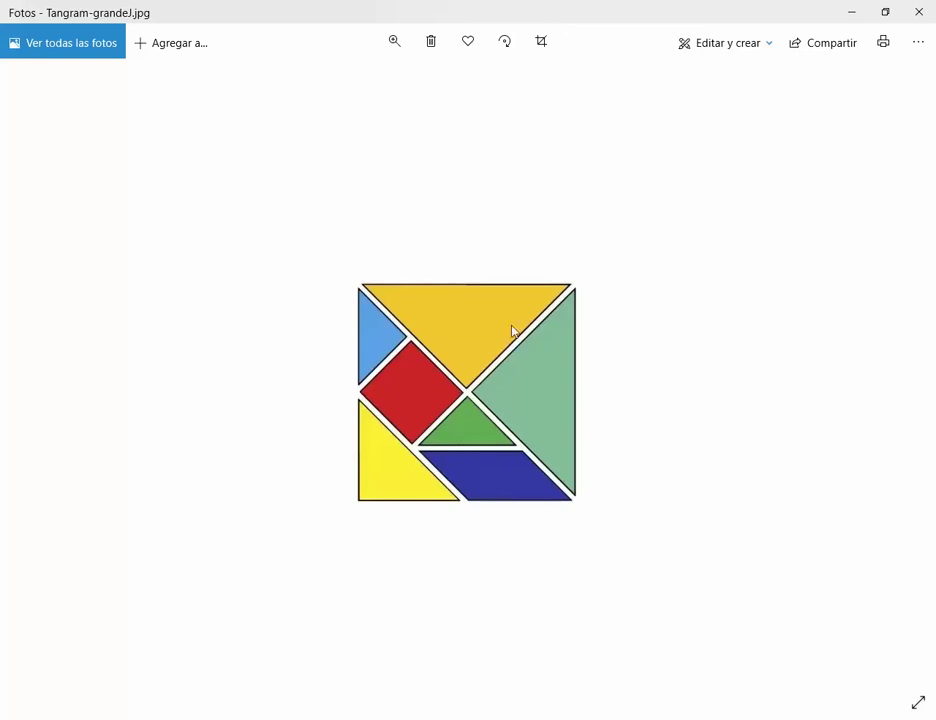
- Return to GIMP and draw the small central triangle's base as a horizontal line from the tilted square's lower corner to the long diagonal
click(850, 11)
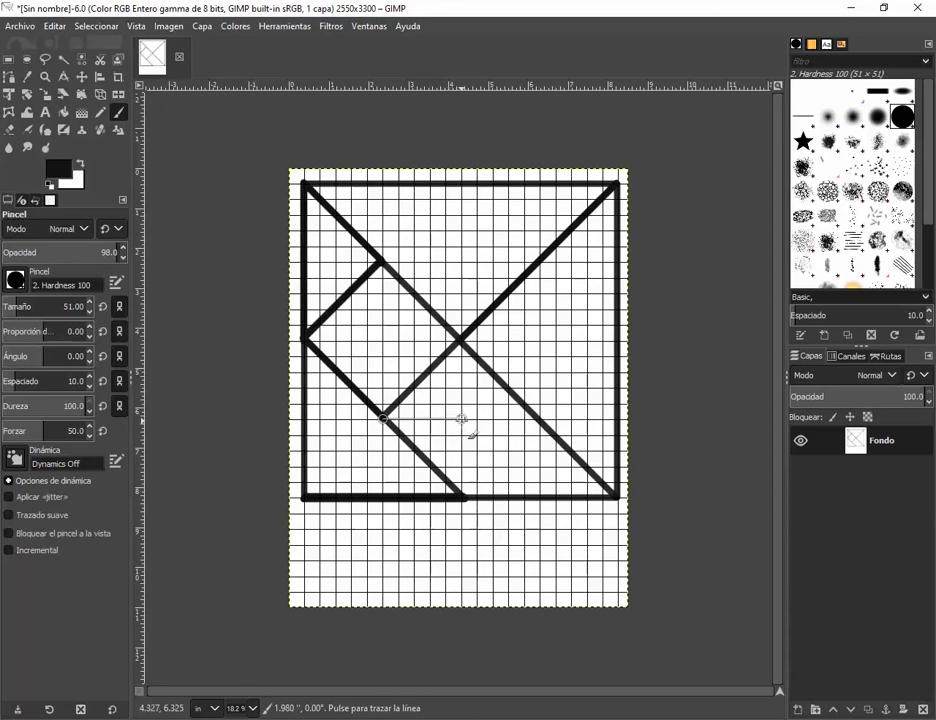
shift+click(526, 418)
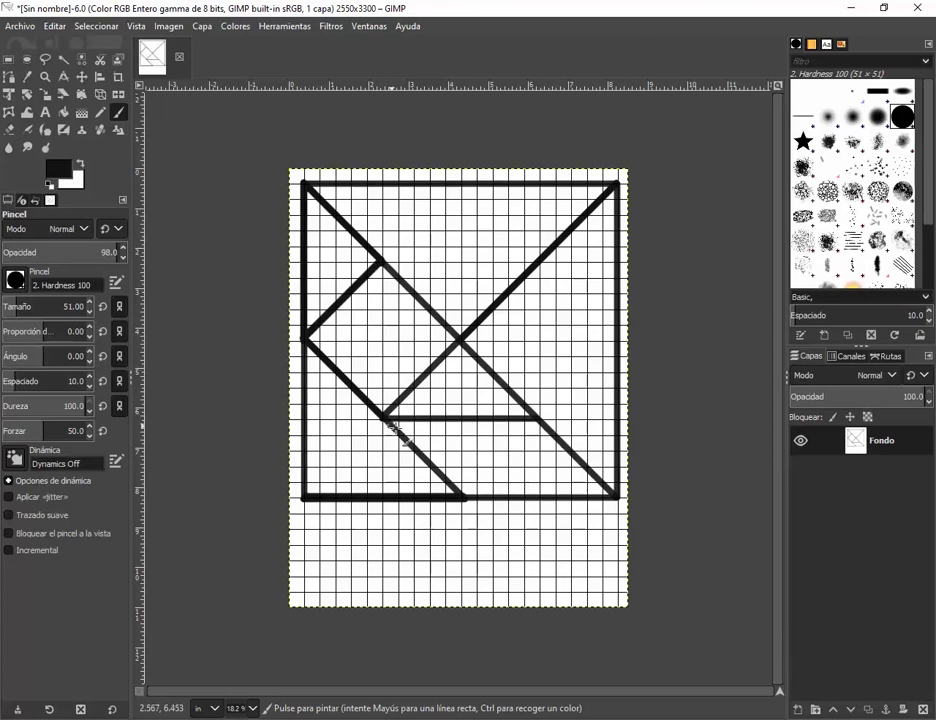
drag(437, 465, 466, 497)
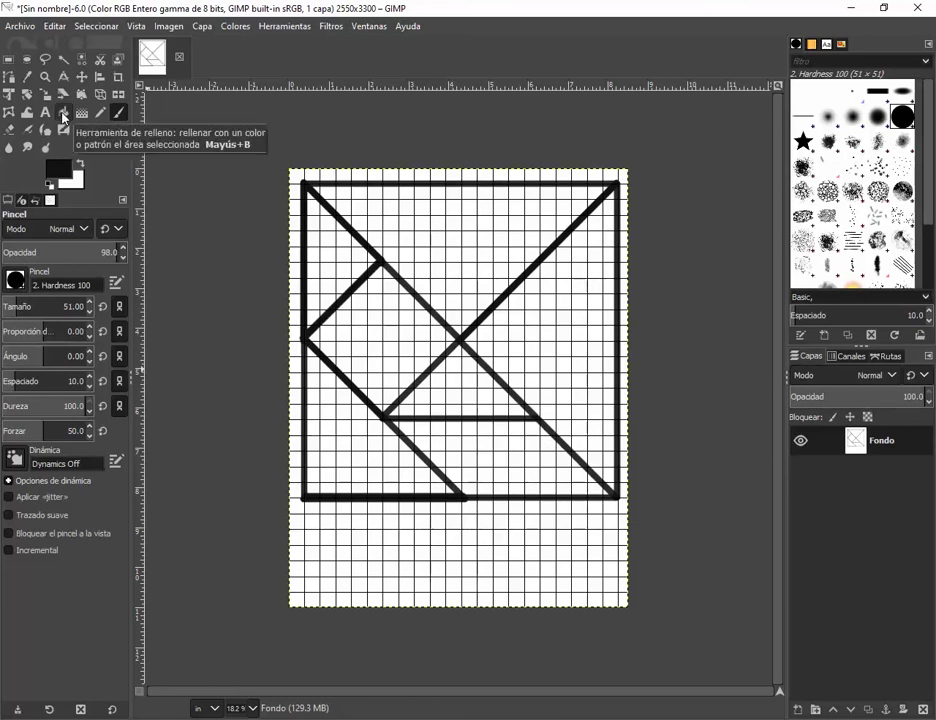
- Check the large upper triangle's color in the tangram photo and bucket-fill that triangle with orange f1a91a in GIMP
click(64, 114)
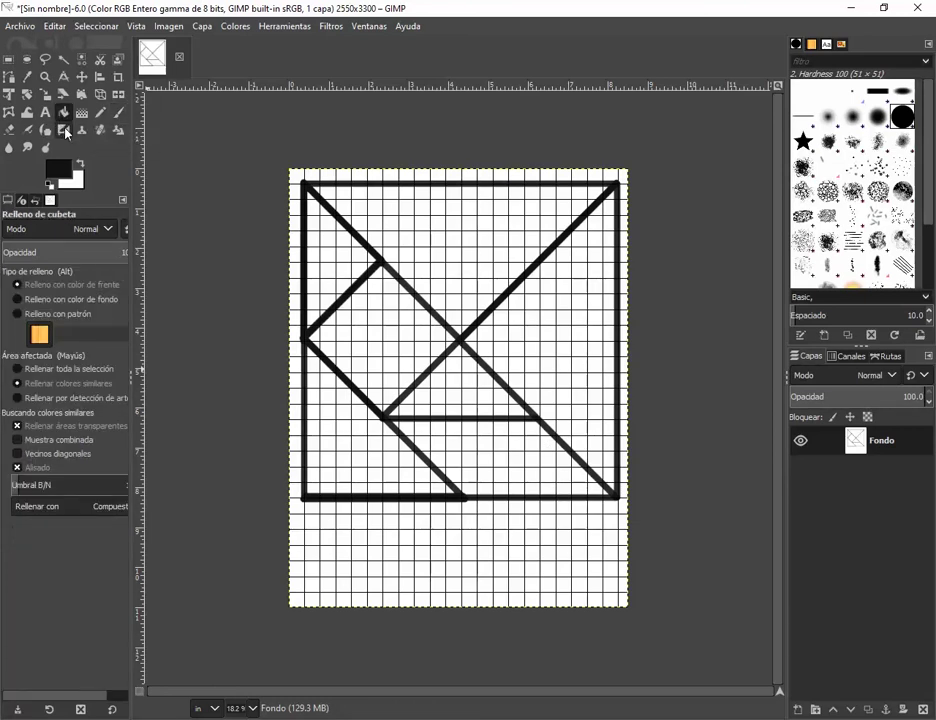
click(67, 178)
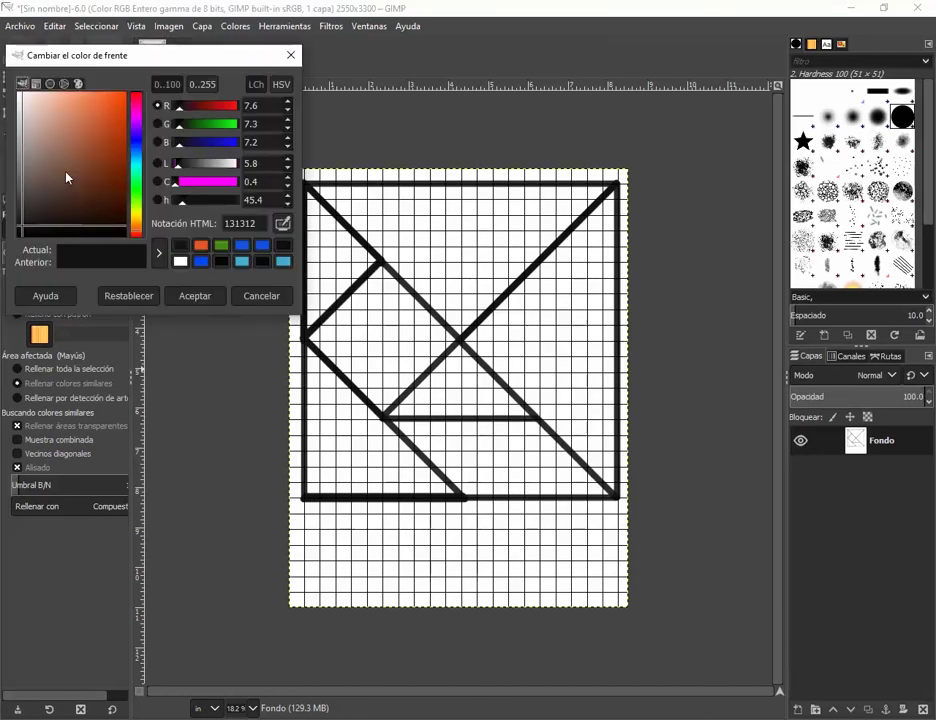
key(Escape)
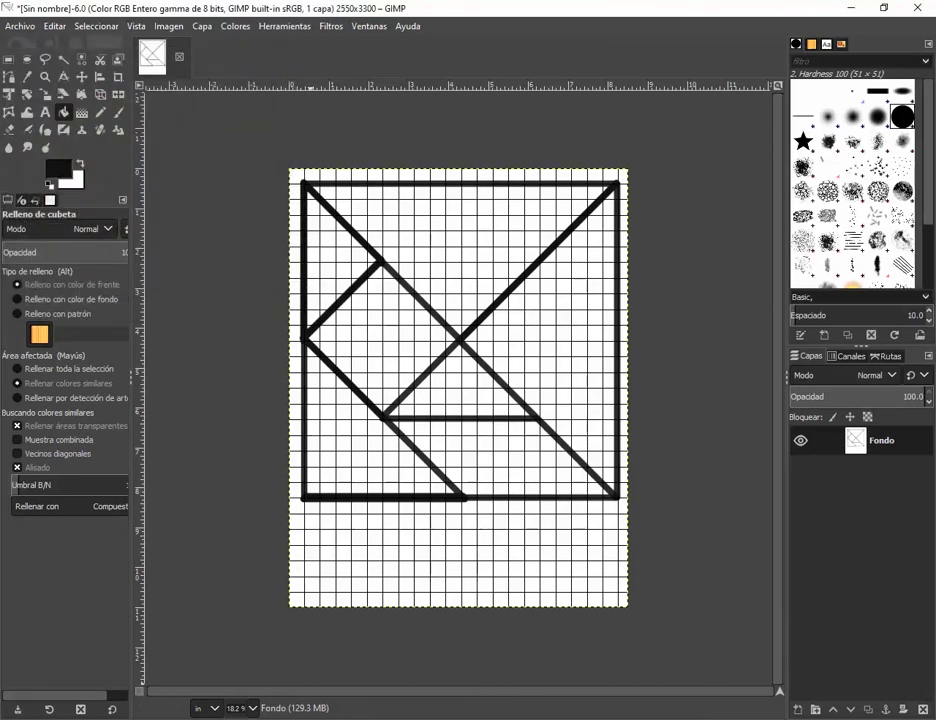
key(alt+Tab)
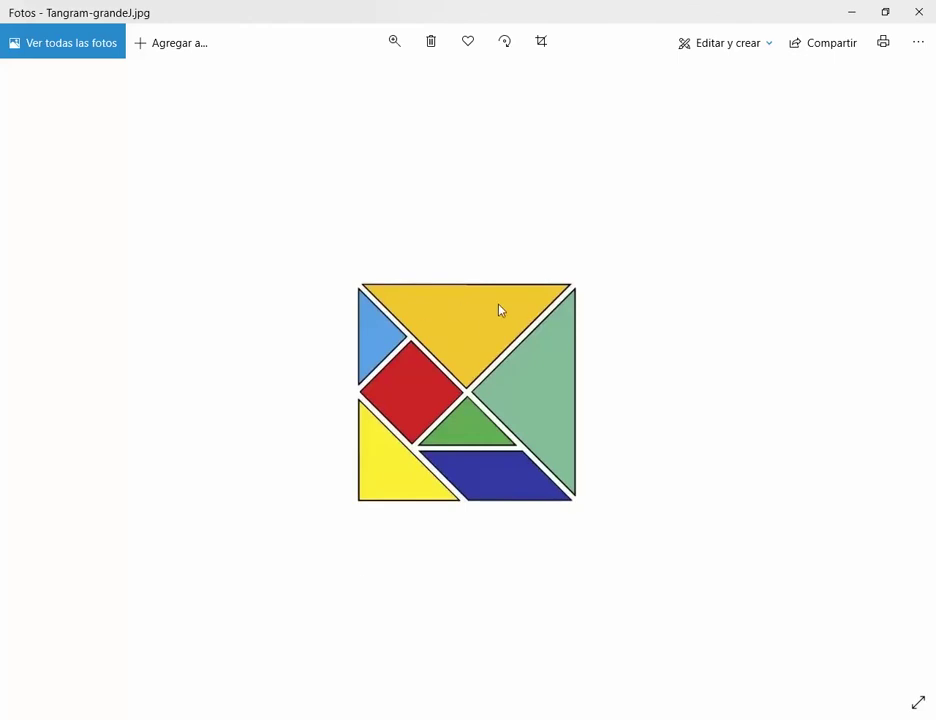
click(855, 12)
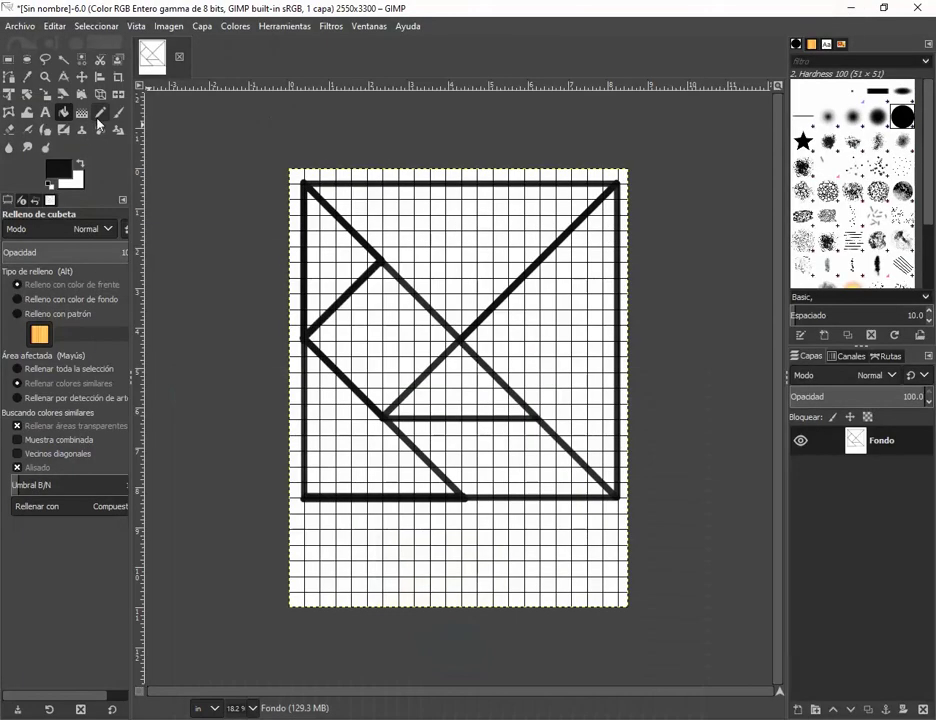
click(62, 168)
drag(139, 224, 127, 181)
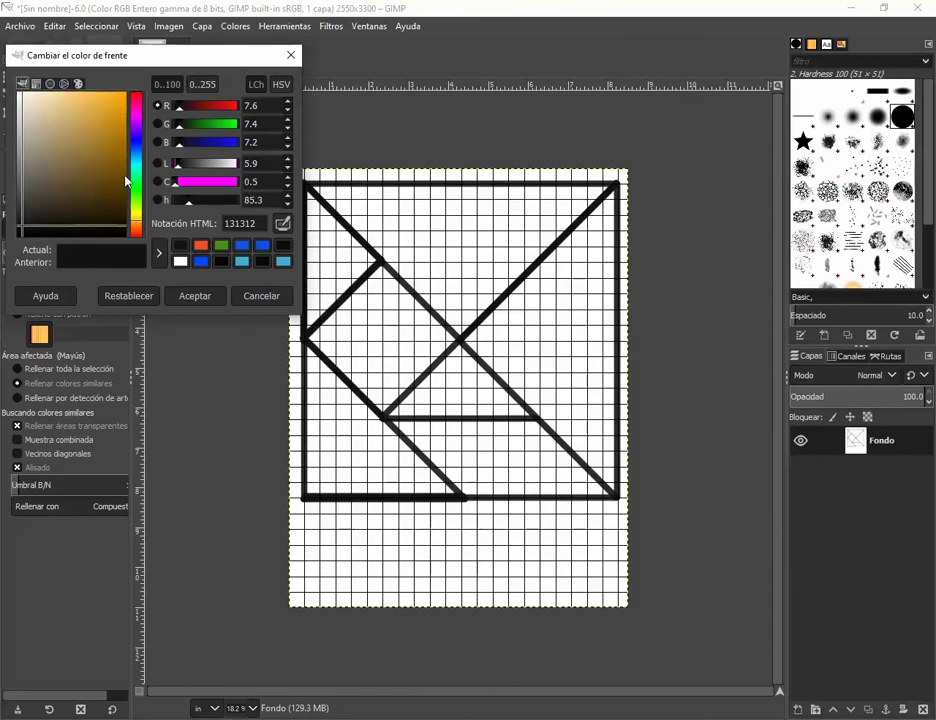
click(115, 100)
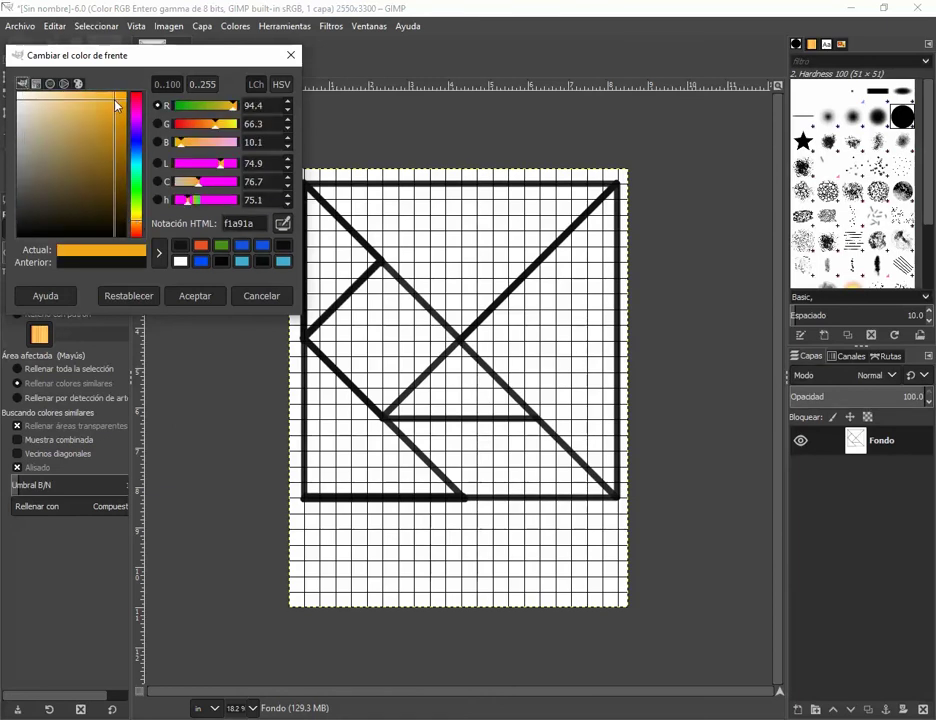
click(194, 296)
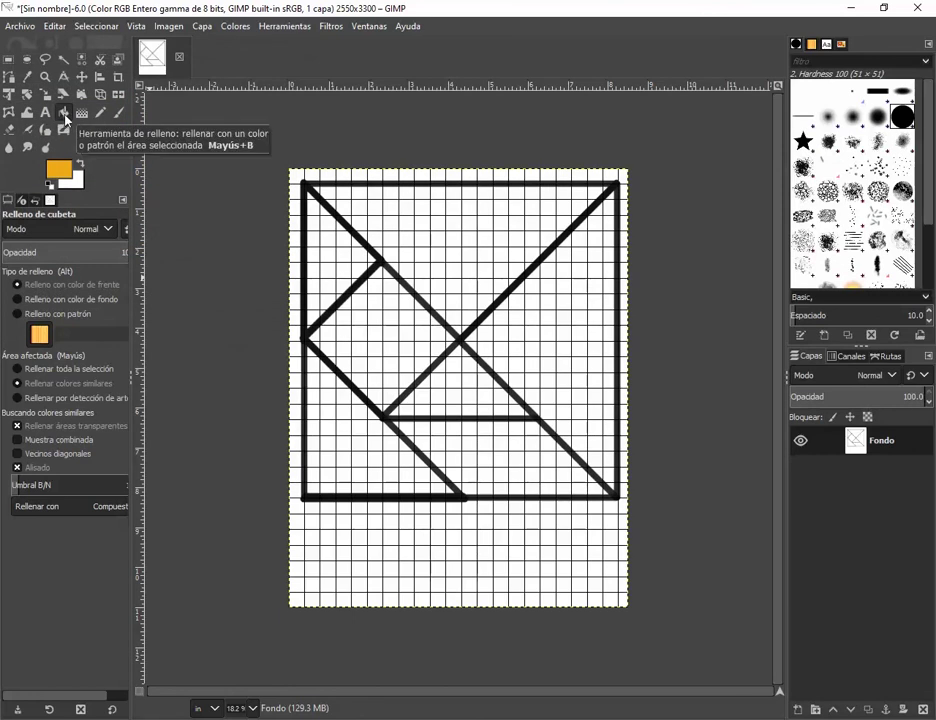
click(437, 237)
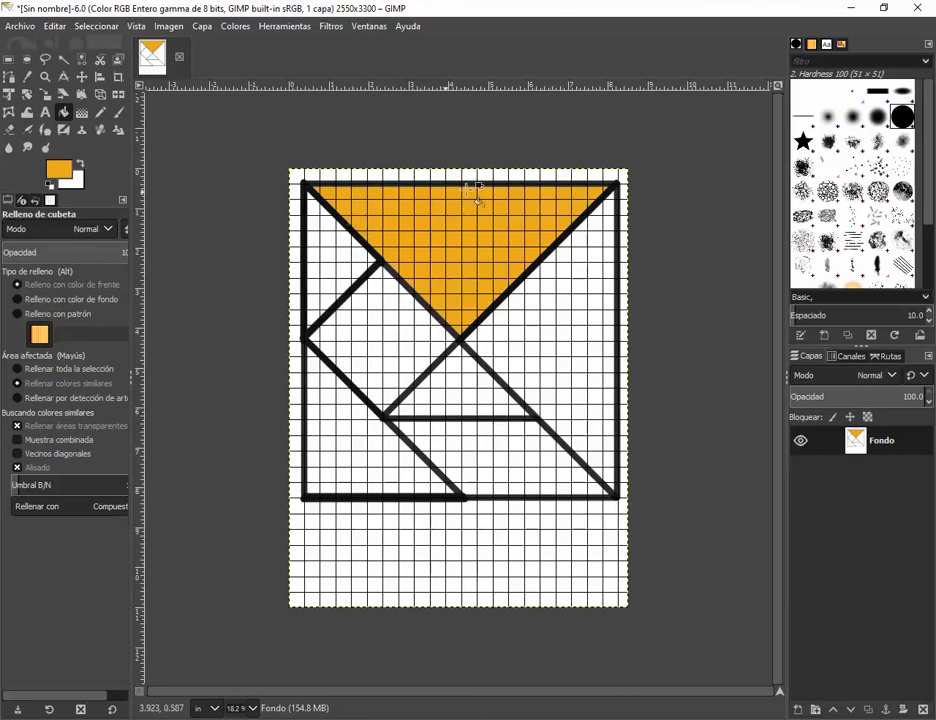
- Check the large right triangle's color in the tangram photo and bucket-fill that triangle with green 5fb77f in GIMP
key(alt+Tab)
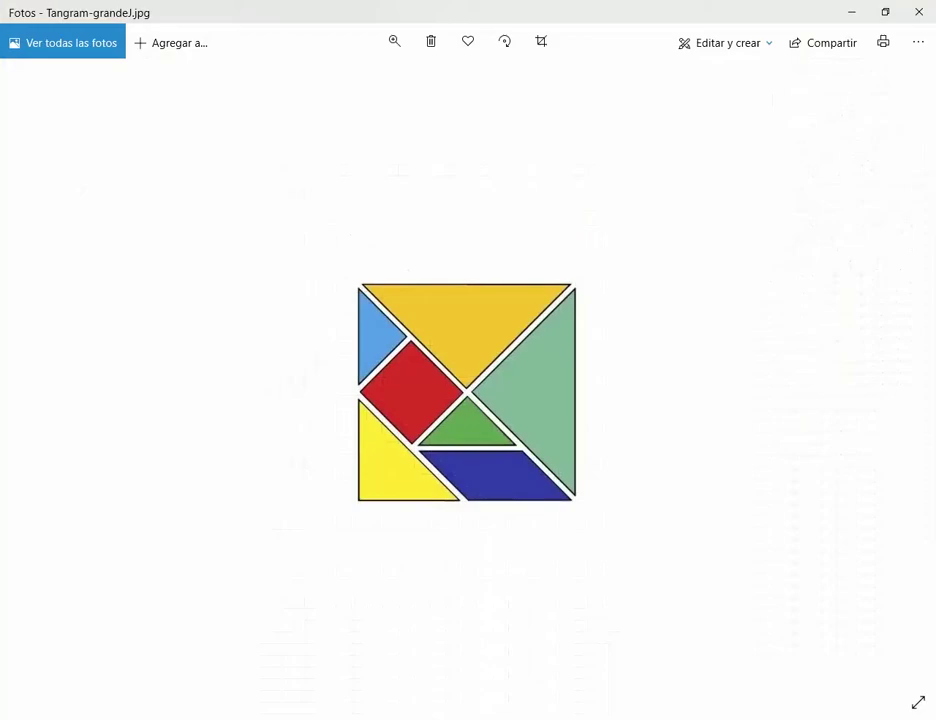
key(alt+Tab)
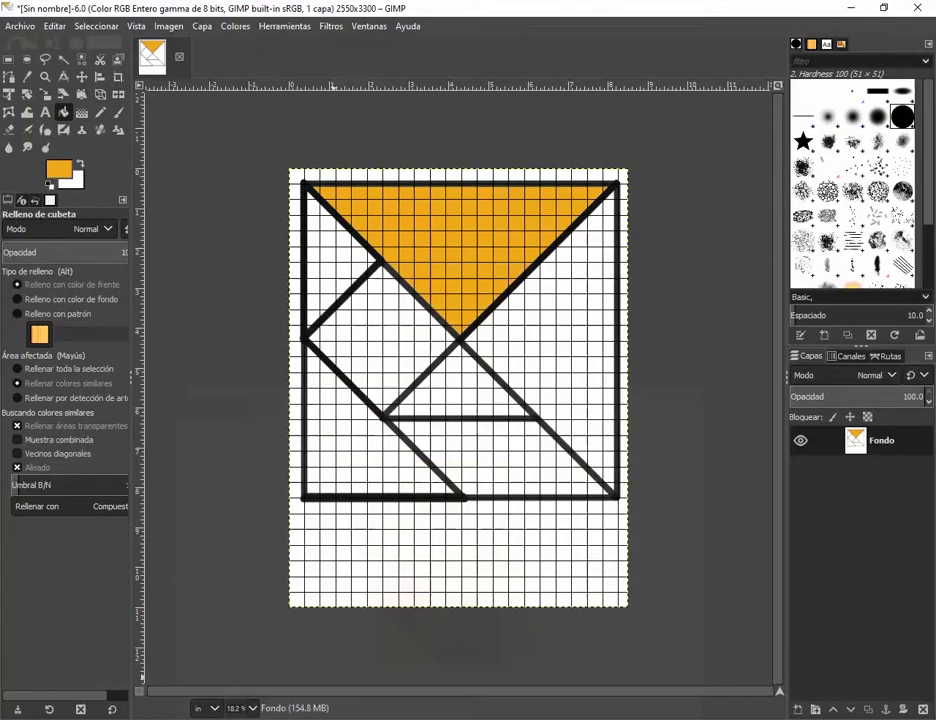
click(58, 165)
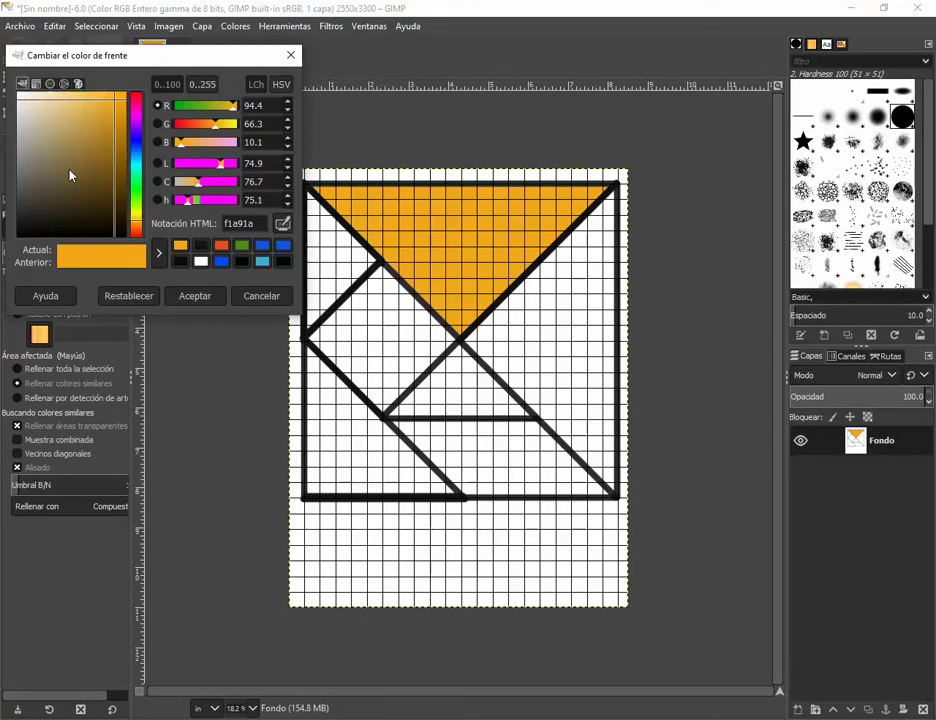
click(137, 179)
drag(99, 143, 70, 151)
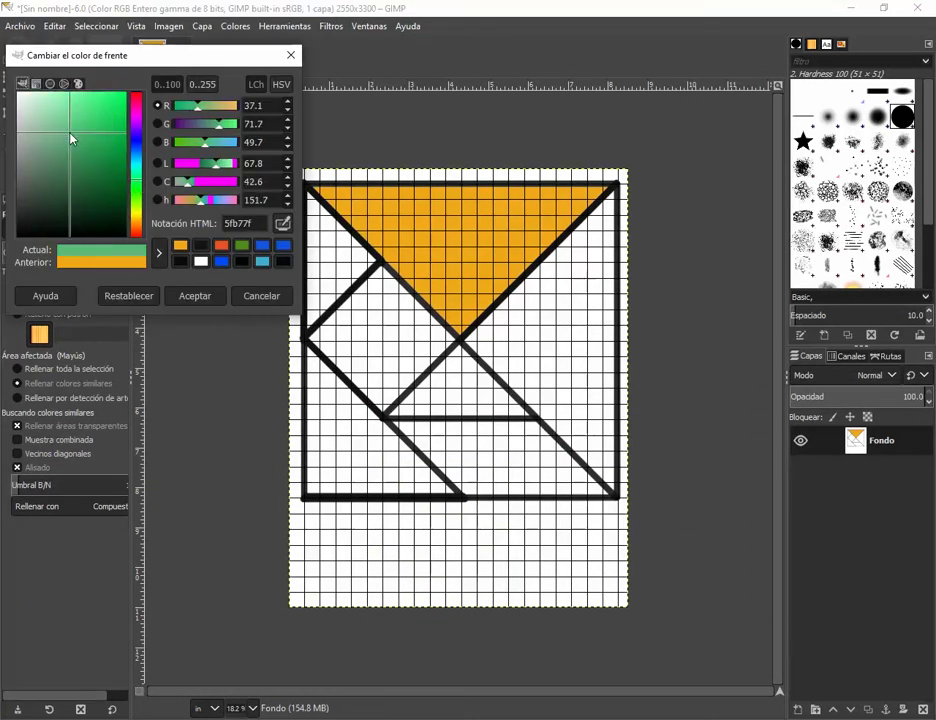
click(194, 295)
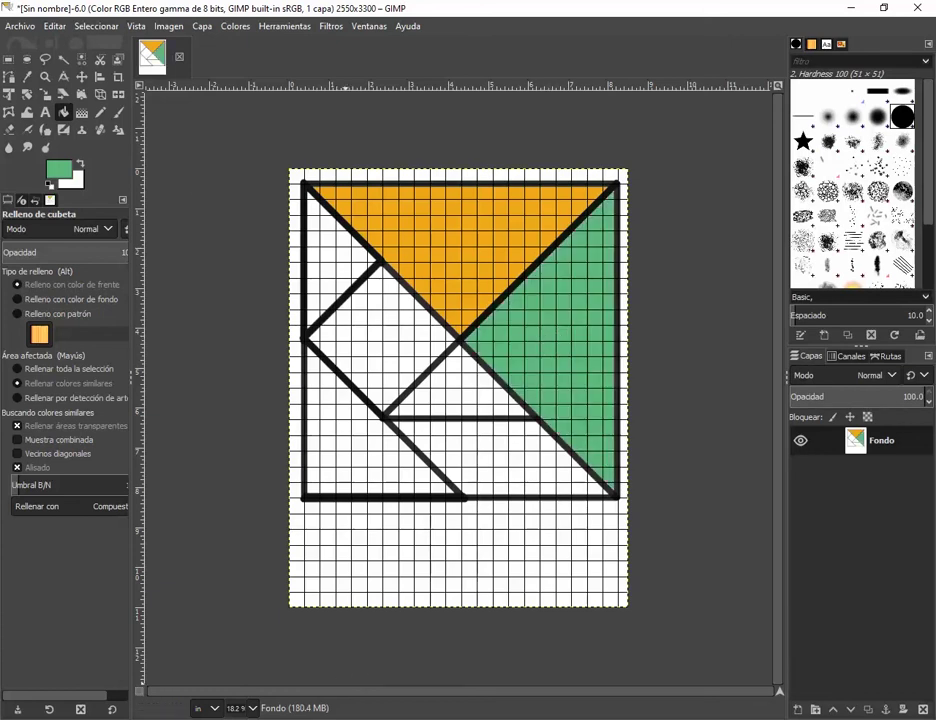
- Check the lower-left triangle's color in the tangram photo and bucket-fill that triangle with yellow f0f012 in GIMP
key(alt+Tab)
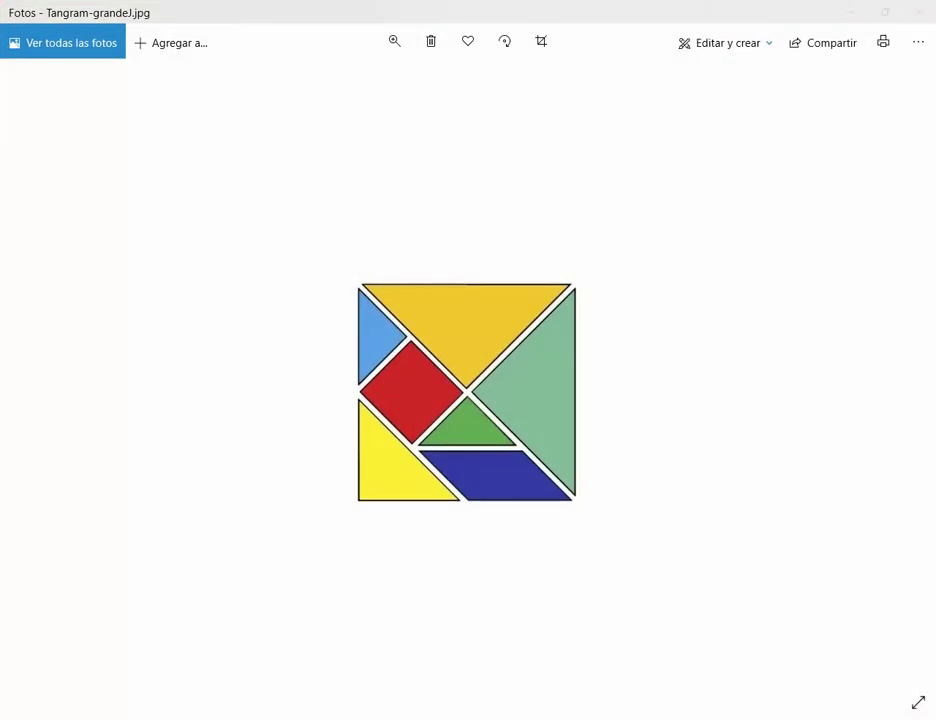
key(alt+Tab)
click(57, 171)
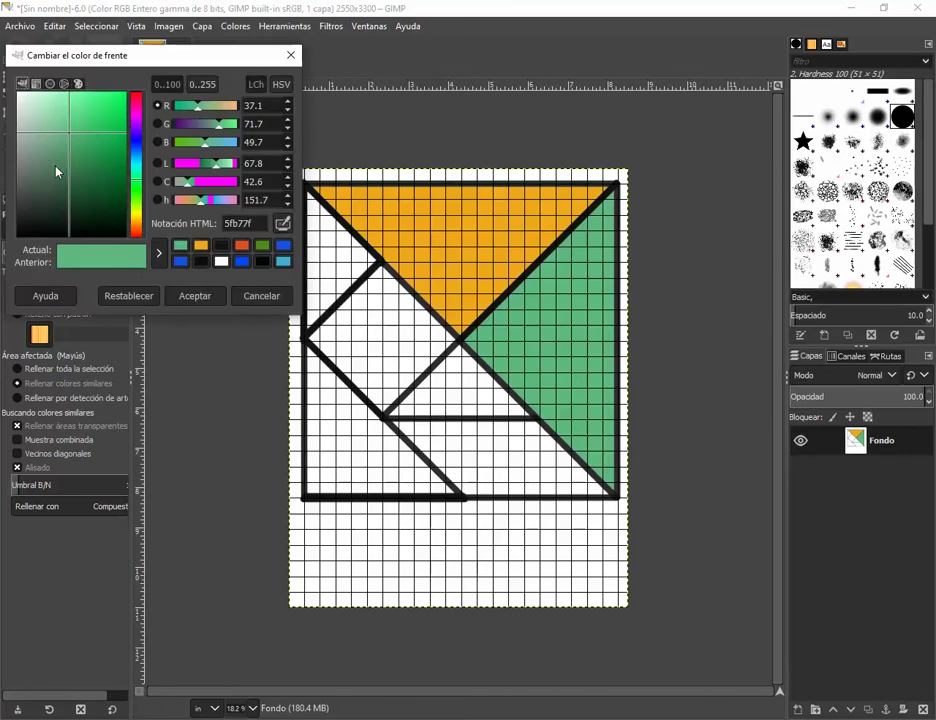
drag(138, 200, 139, 219)
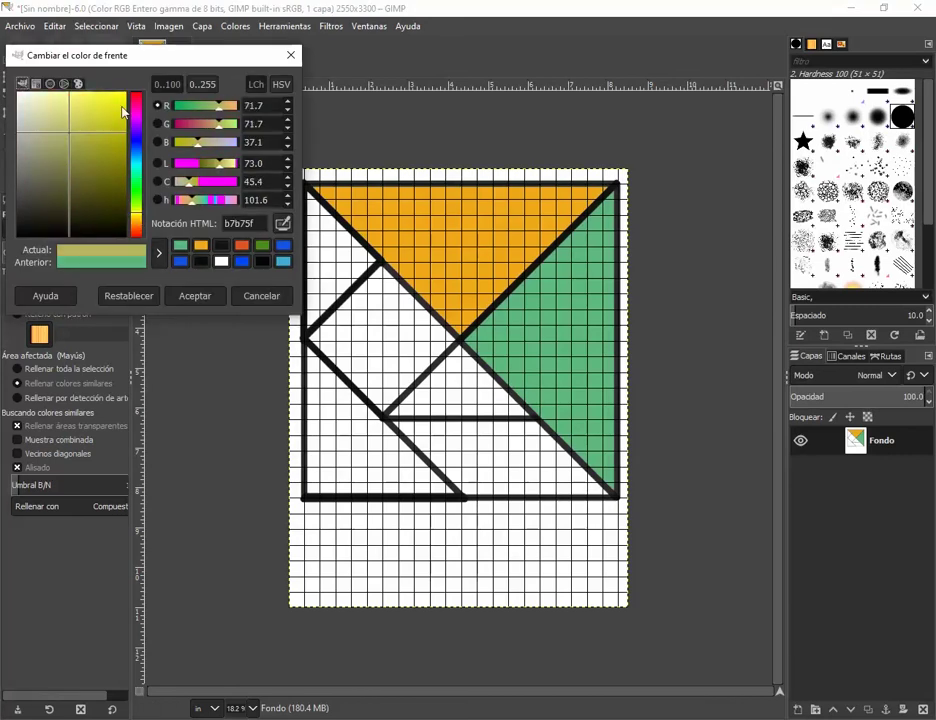
drag(124, 113, 120, 98)
click(194, 295)
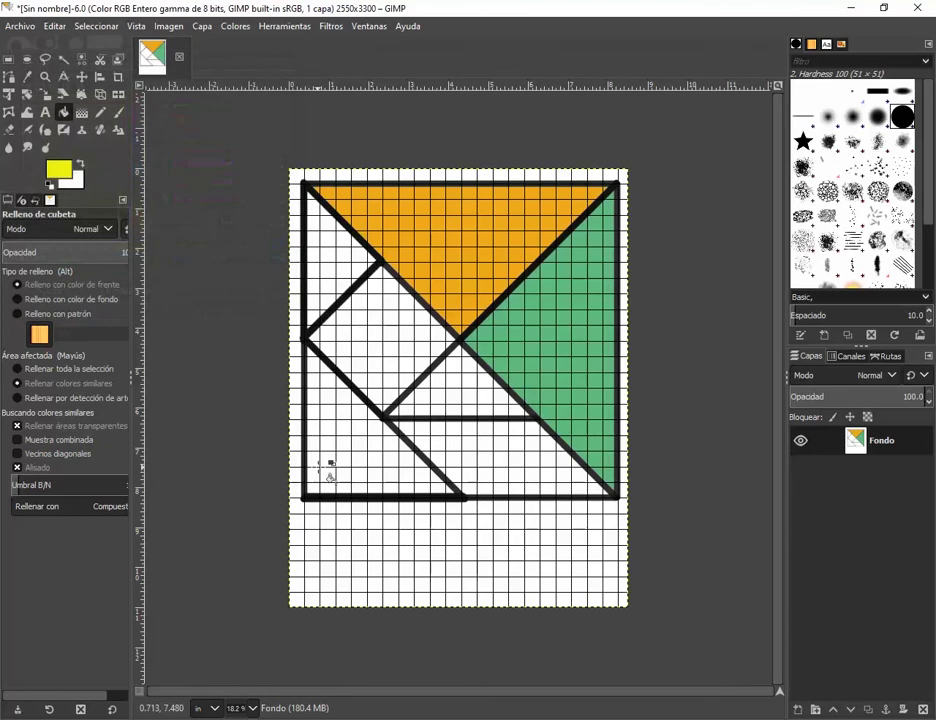
click(322, 464)
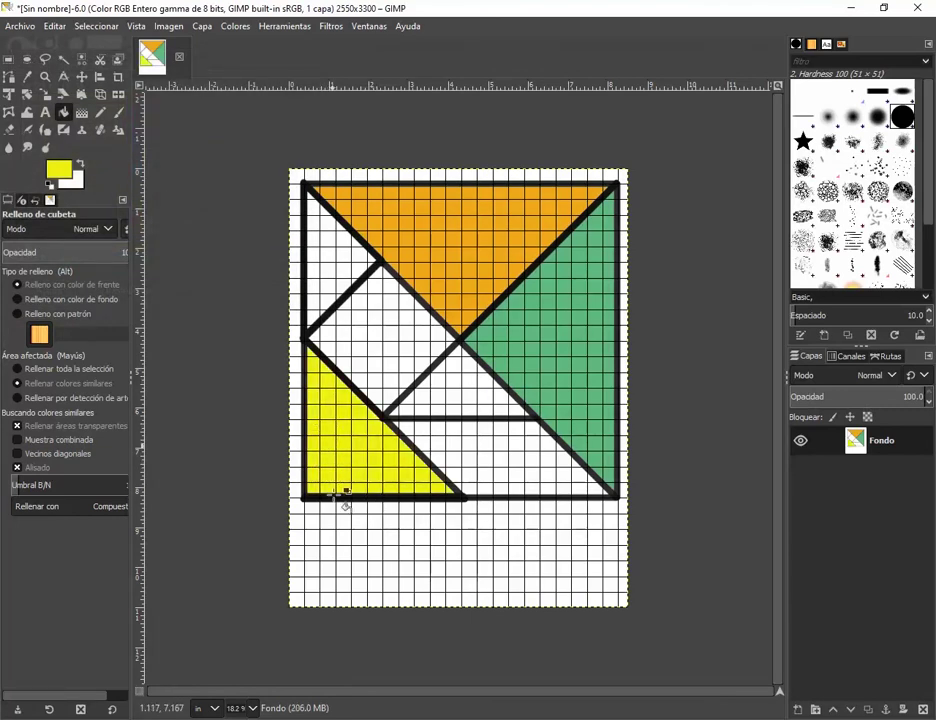
- Check the small upper-left triangle's color in the tangram photo and bucket-fill that triangle with light blue 6abbd1 in GIMP
key(alt+Tab)
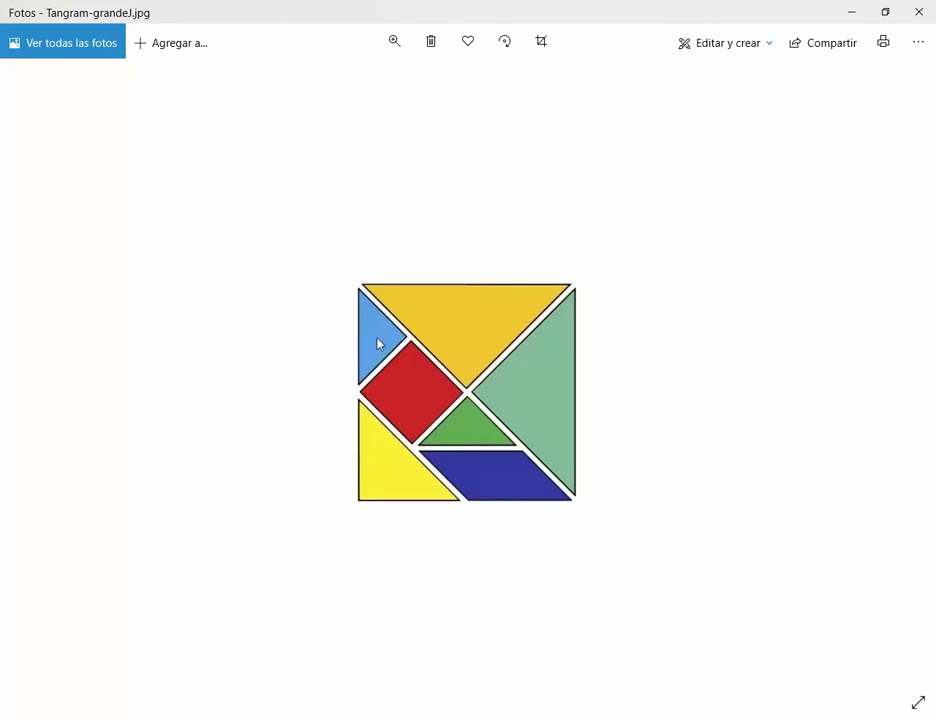
click(856, 12)
click(61, 176)
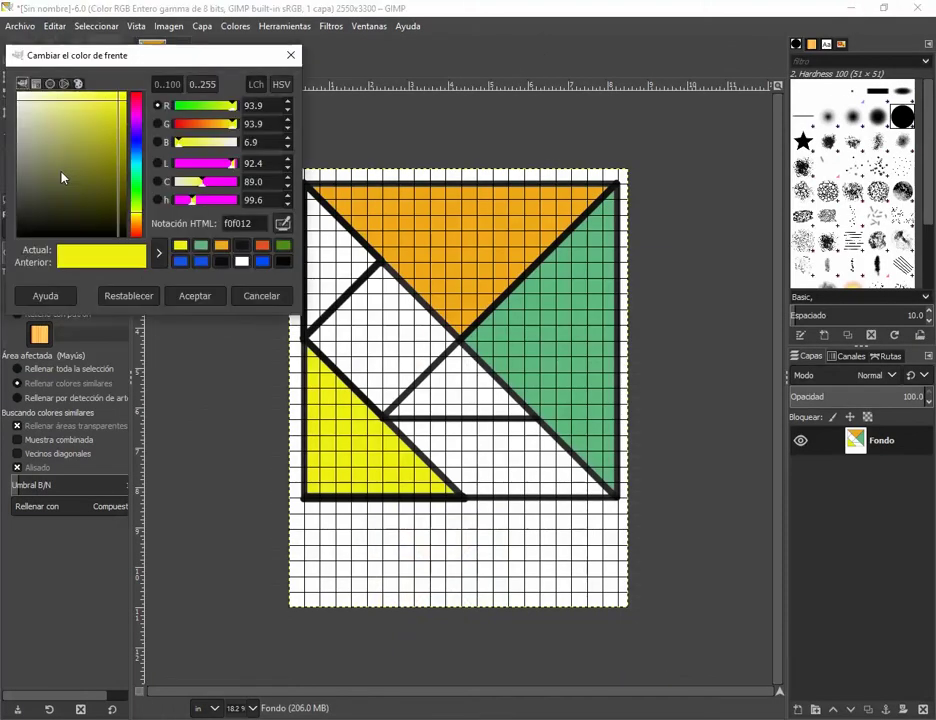
click(143, 168)
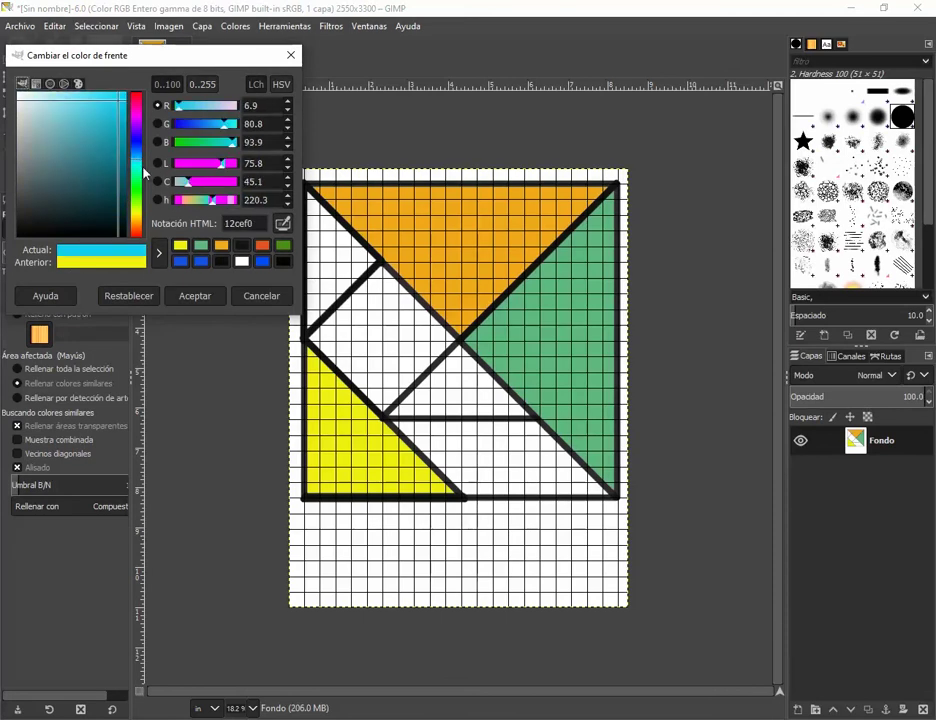
click(80, 127)
click(137, 170)
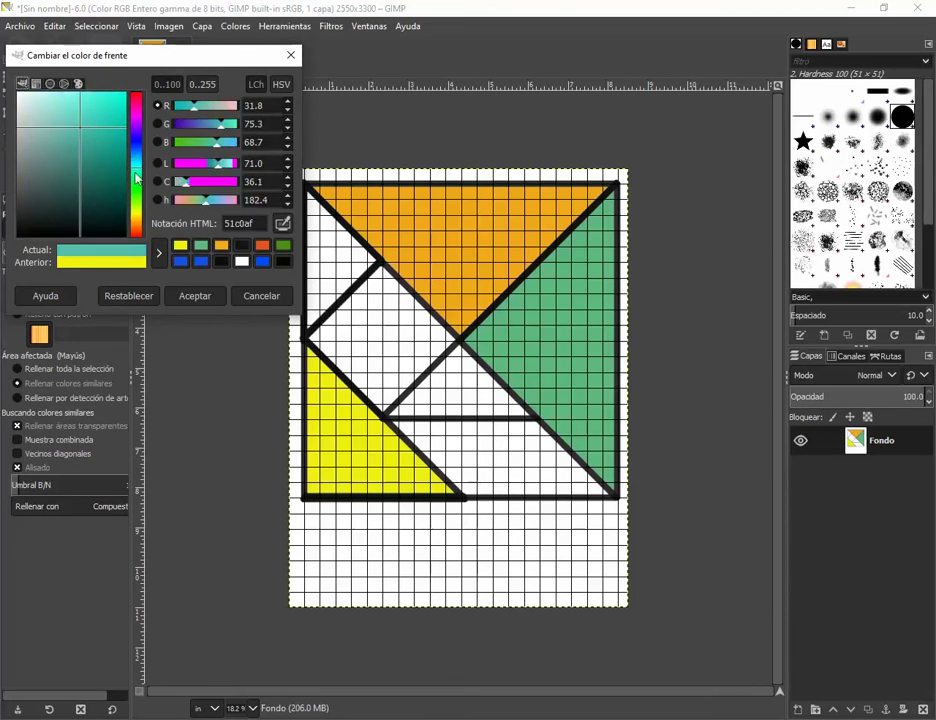
mouse_move(137, 172)
mouse_down()
mouse_move(136, 162)
mouse_move(137, 170)
mouse_up()
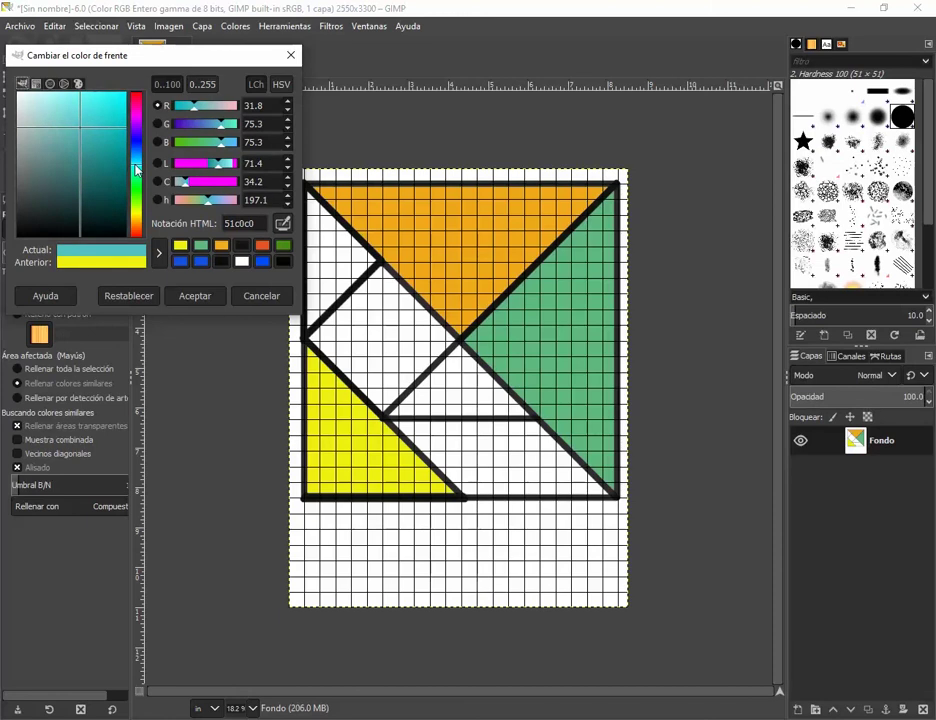
click(69, 94)
click(137, 164)
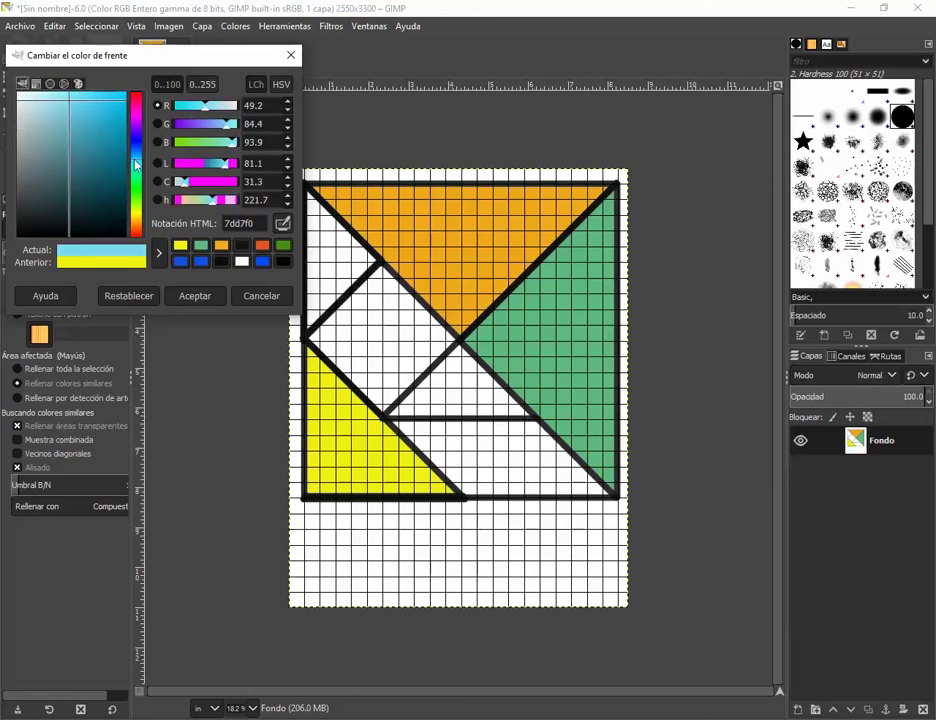
click(60, 113)
click(70, 119)
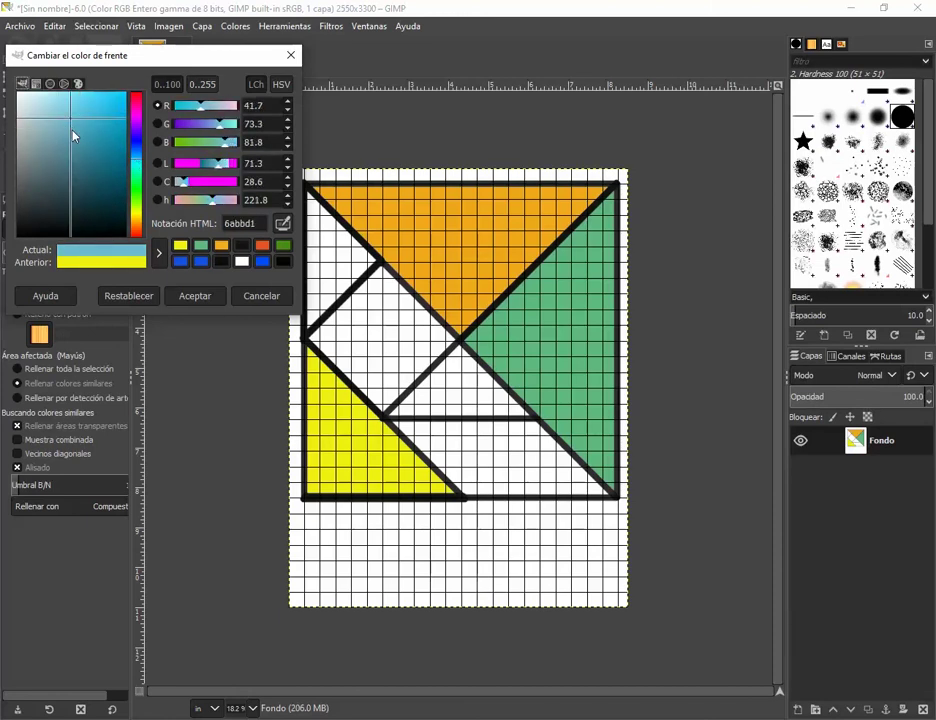
click(193, 295)
click(318, 268)
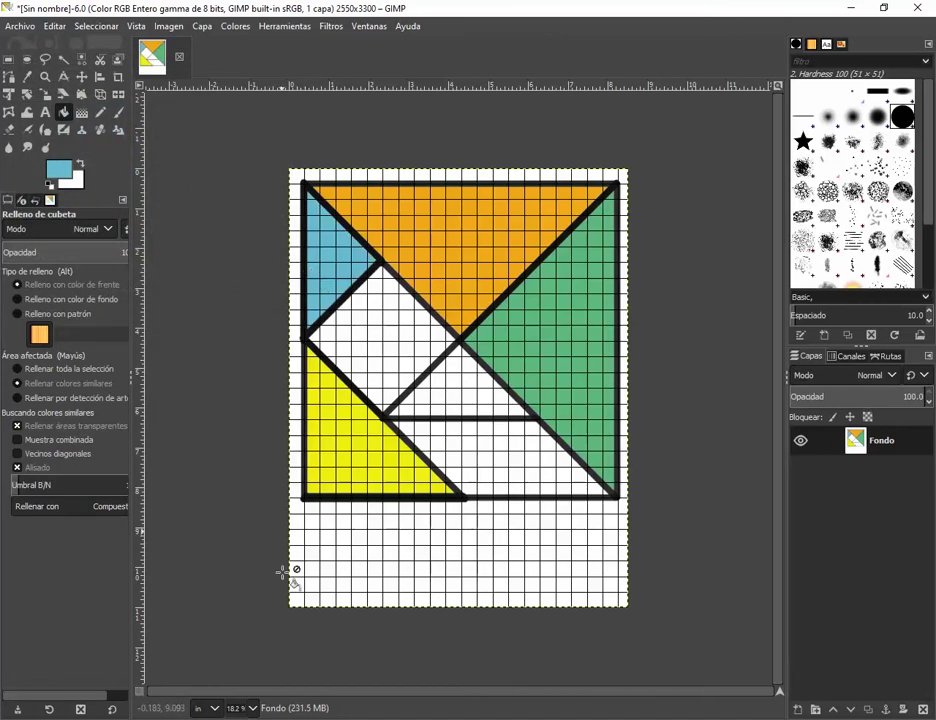
- Check the tilted square's color in the tangram photo and bucket-fill that square with red f71212 in GIMP
key(alt+Tab)
key(alt+Tab)
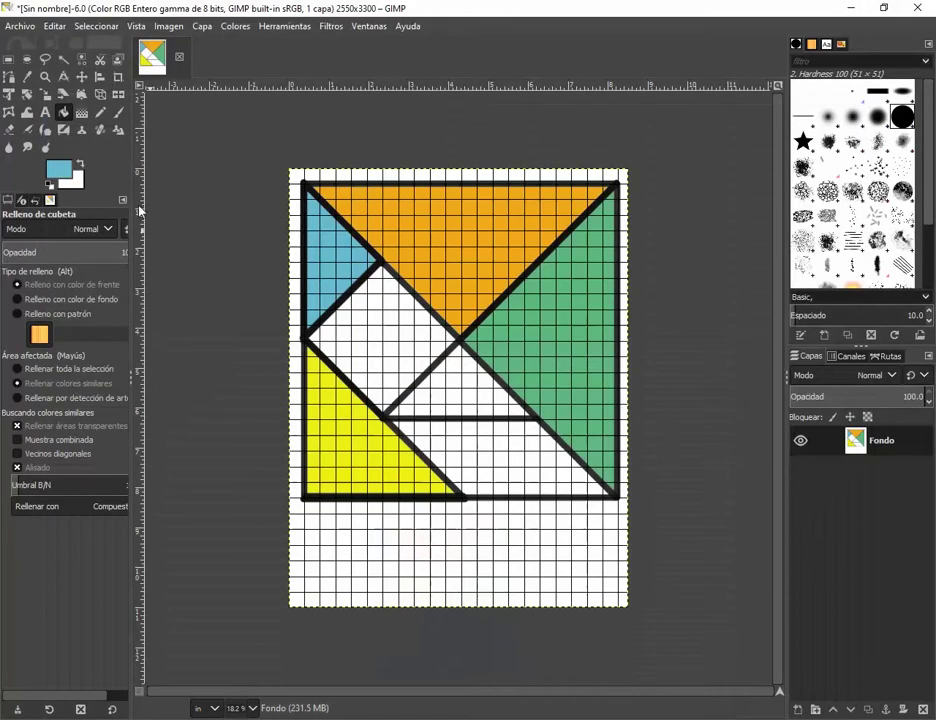
click(59, 172)
click(137, 93)
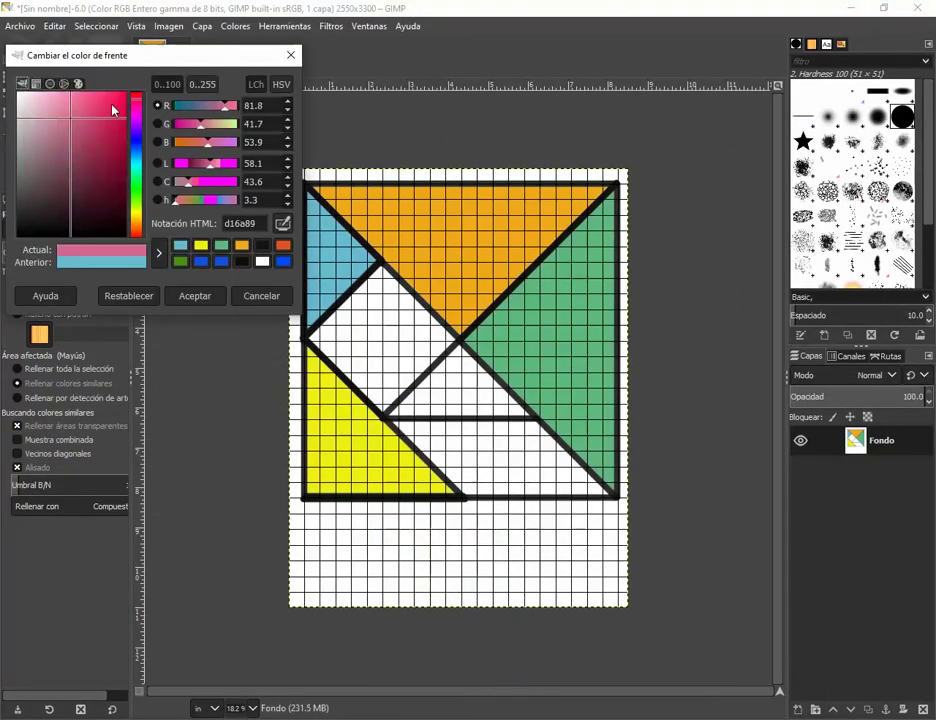
click(121, 96)
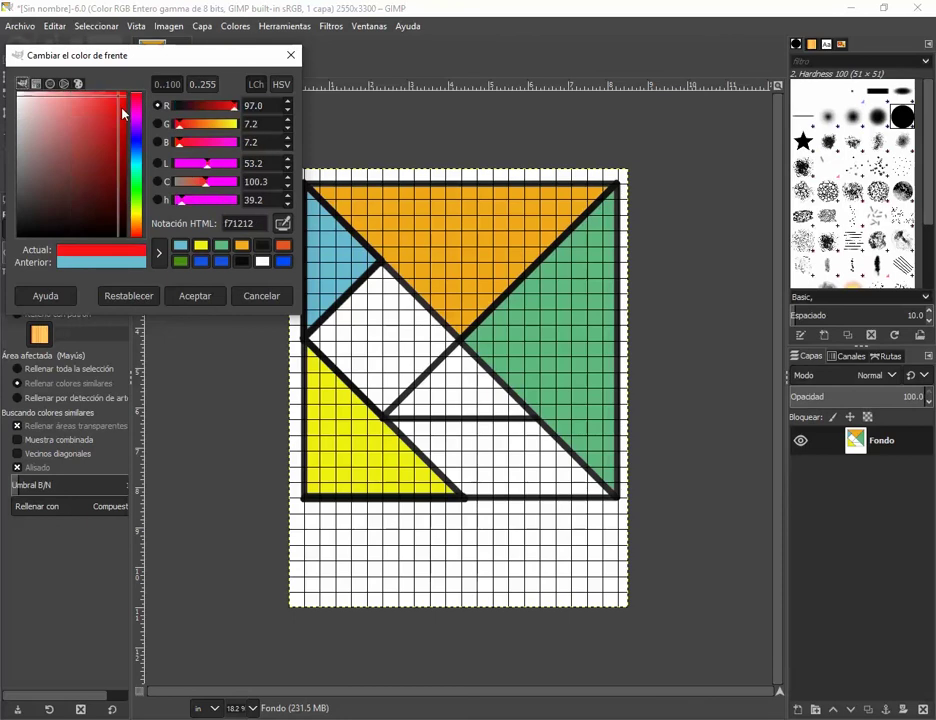
click(195, 296)
click(352, 339)
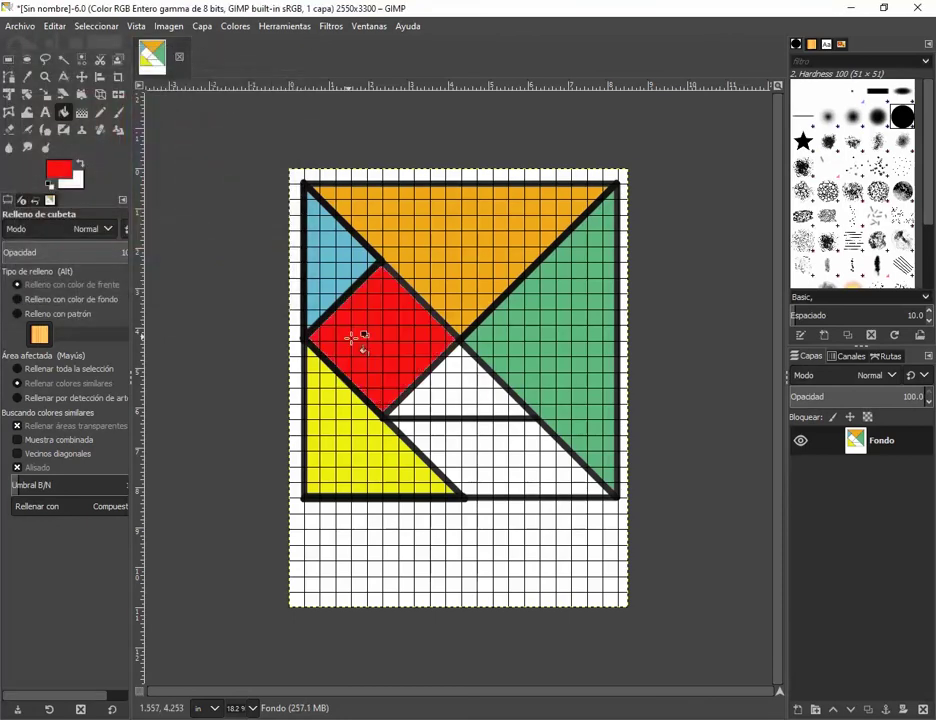
- Check the small central triangle's color in the tangram photo and bucket-fill that triangle with green 1dce22 in GIMP
key(alt+Tab)
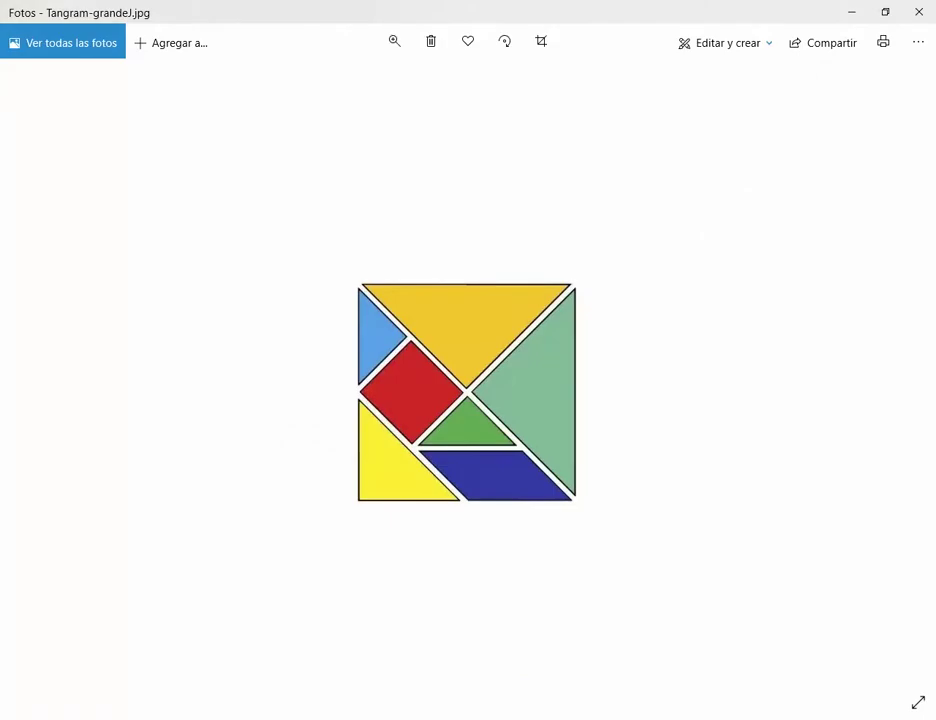
key(alt+Tab)
click(57, 178)
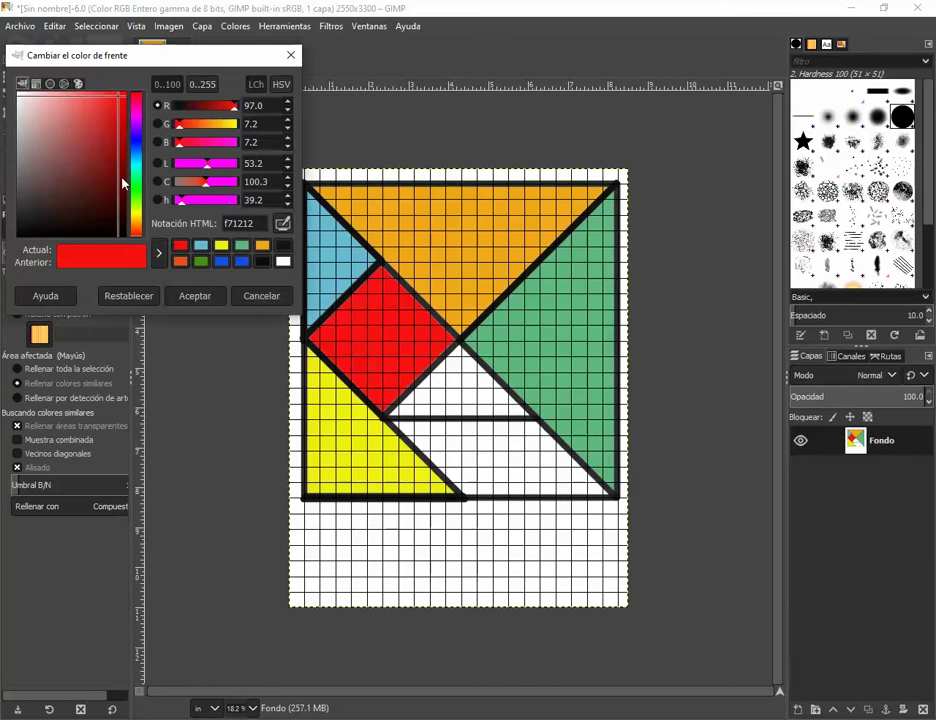
click(138, 193)
mouse_move(110, 120)
mouse_down()
mouse_move(110, 137)
mouse_move(113, 125)
mouse_up()
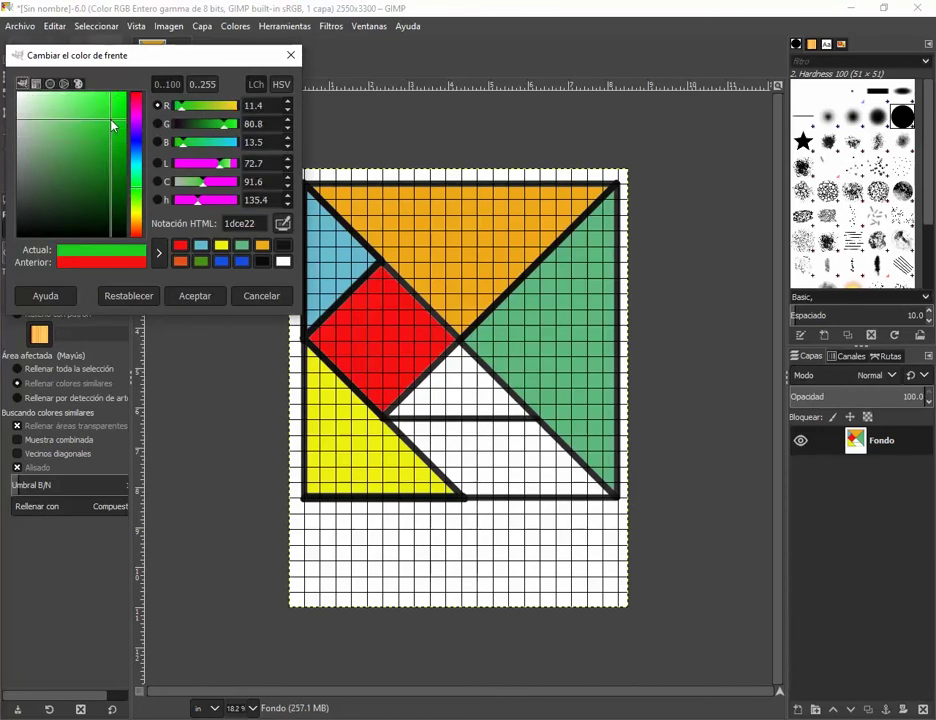
click(194, 295)
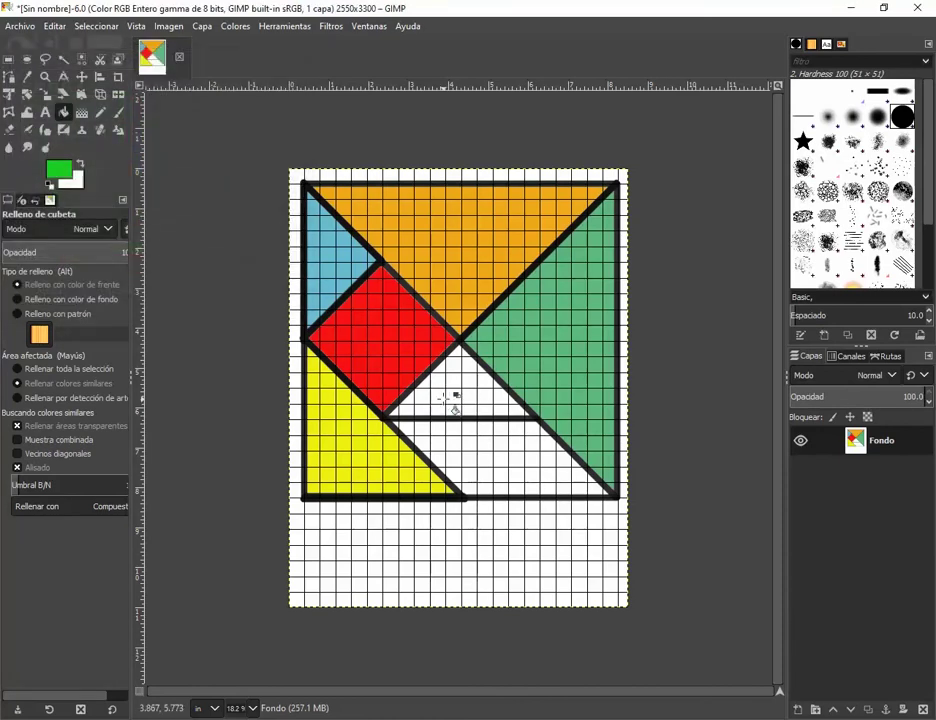
click(443, 398)
- Set the foreground color to blue 1447e5 and bucket-fill the parallelogram below the small central triangle
click(59, 172)
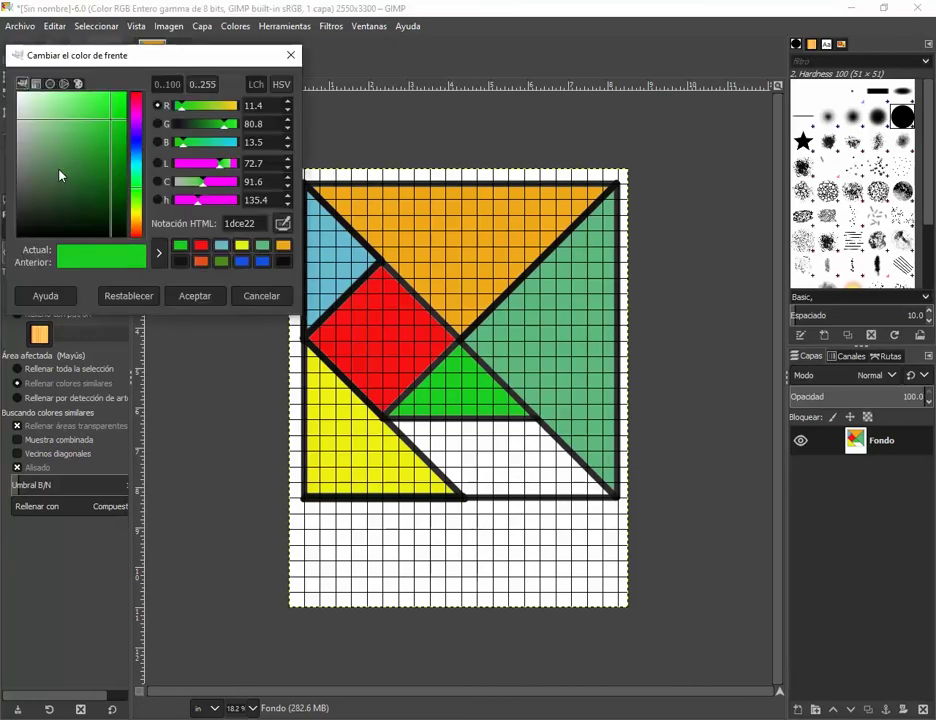
drag(131, 150, 133, 145)
click(118, 112)
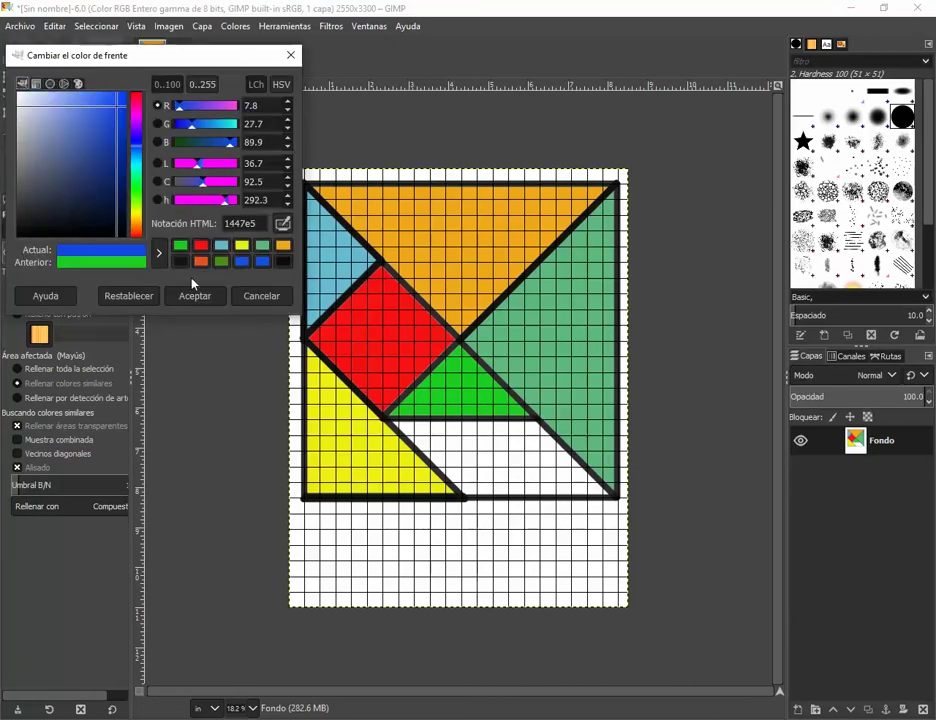
click(194, 295)
click(479, 457)
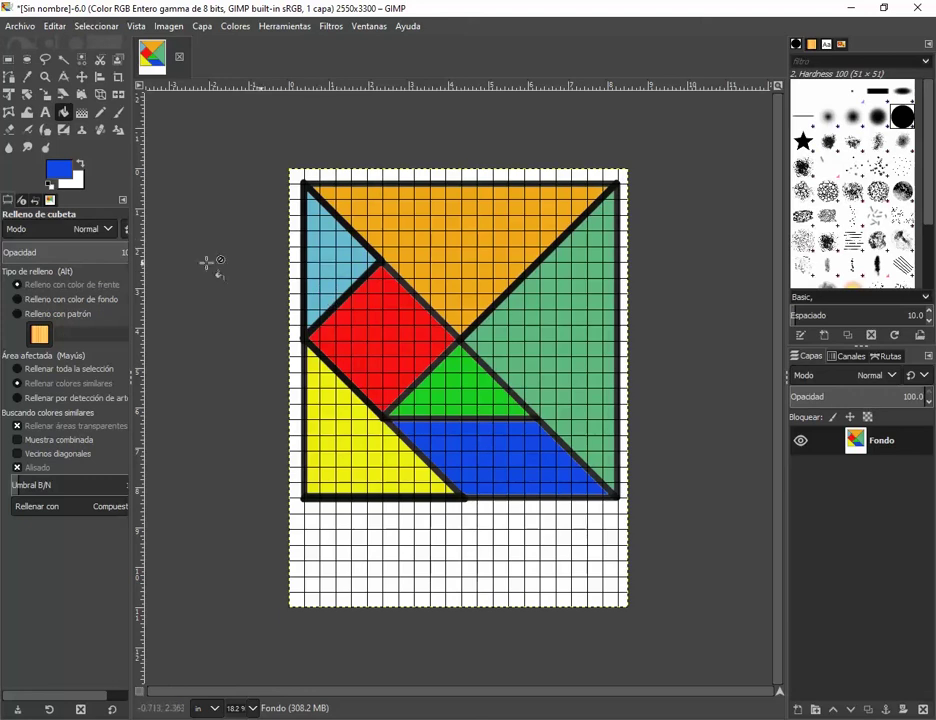
- Set the foreground color to turquoise 00fbe4 and bucket-fill the small upper-left triangle with it
click(61, 170)
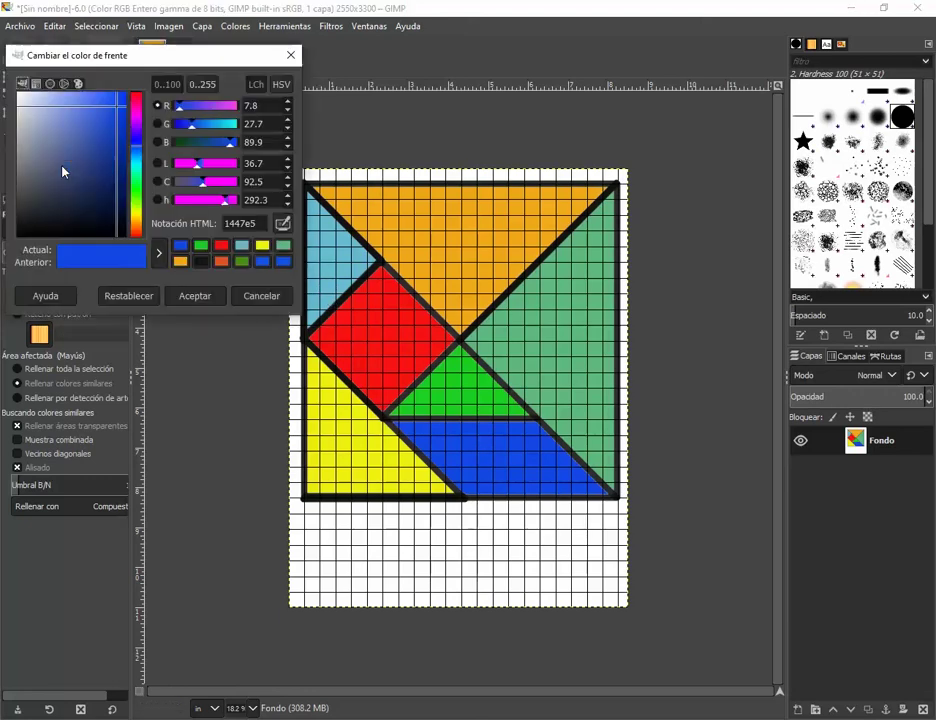
click(135, 146)
click(79, 96)
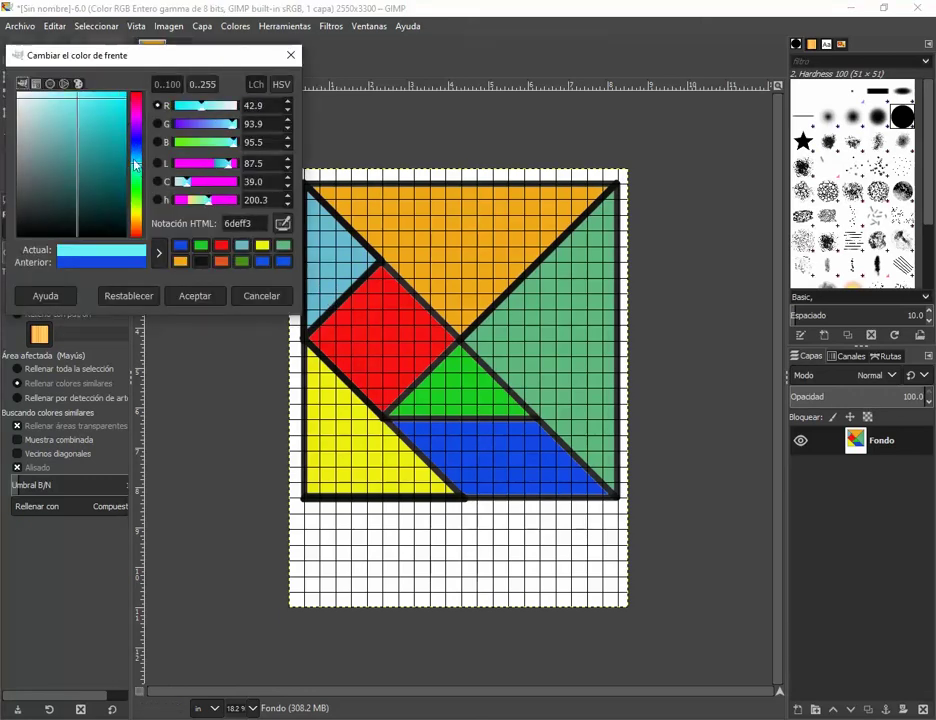
drag(138, 181, 137, 173)
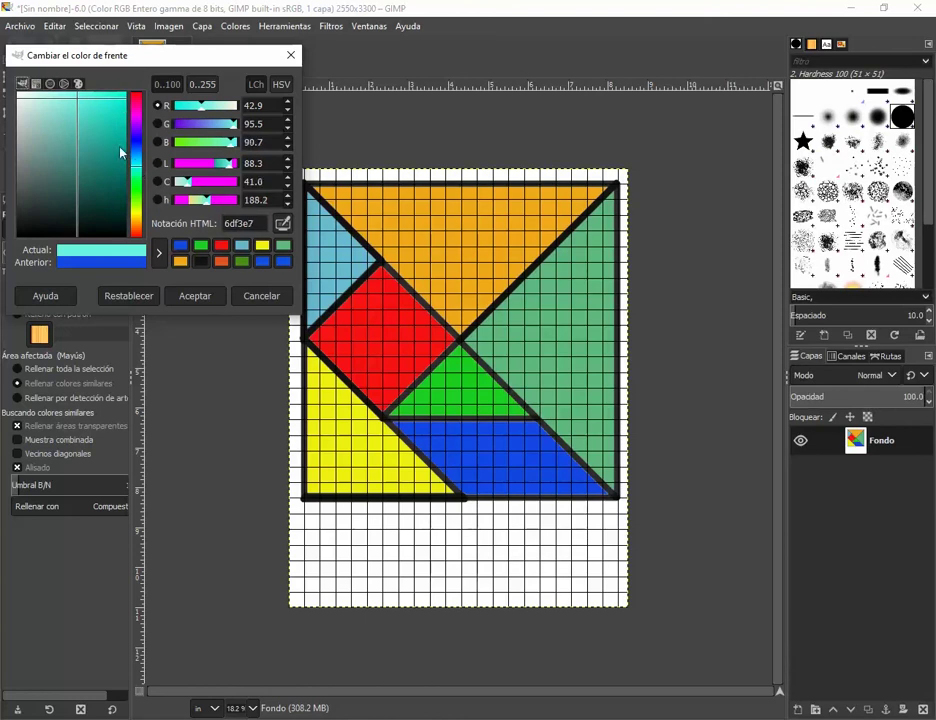
click(108, 122)
drag(118, 115, 129, 99)
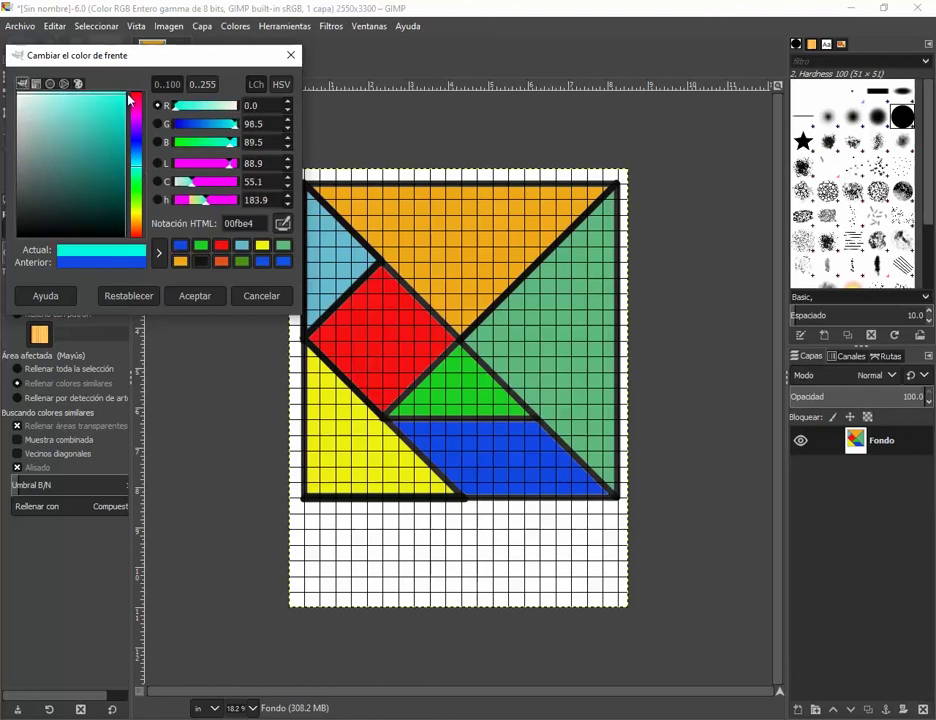
click(195, 295)
click(326, 268)
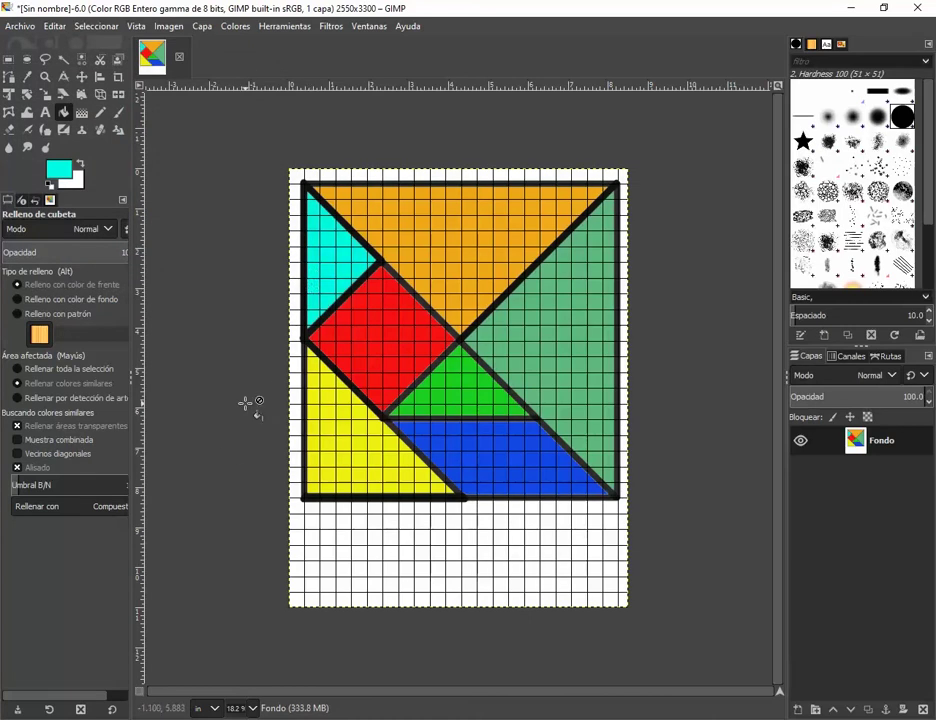
- Hide the grid over the colored tangram
click(138, 27)
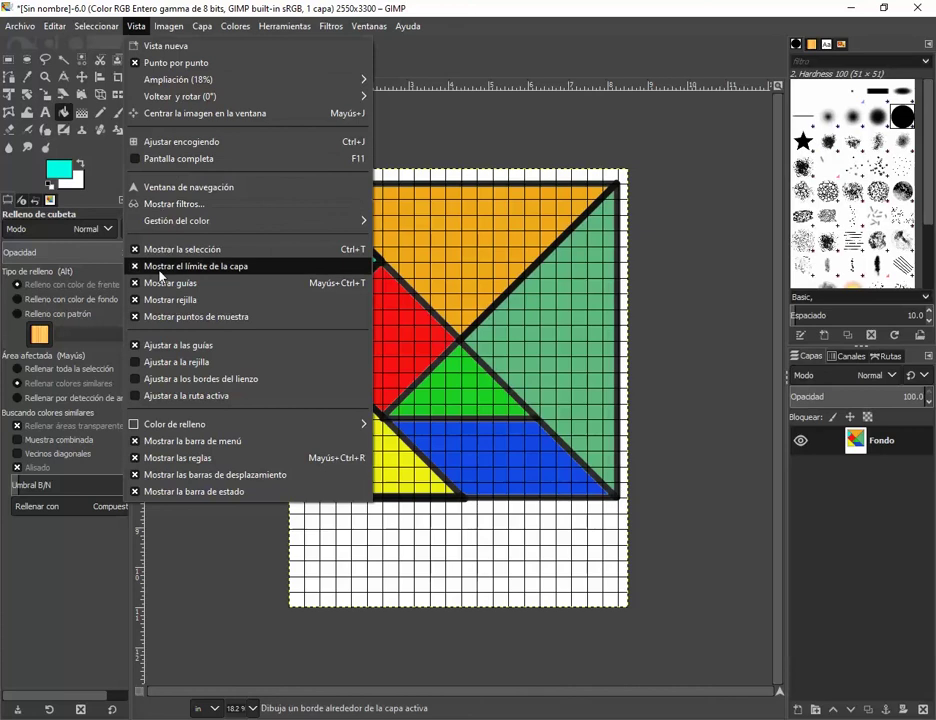
click(163, 301)
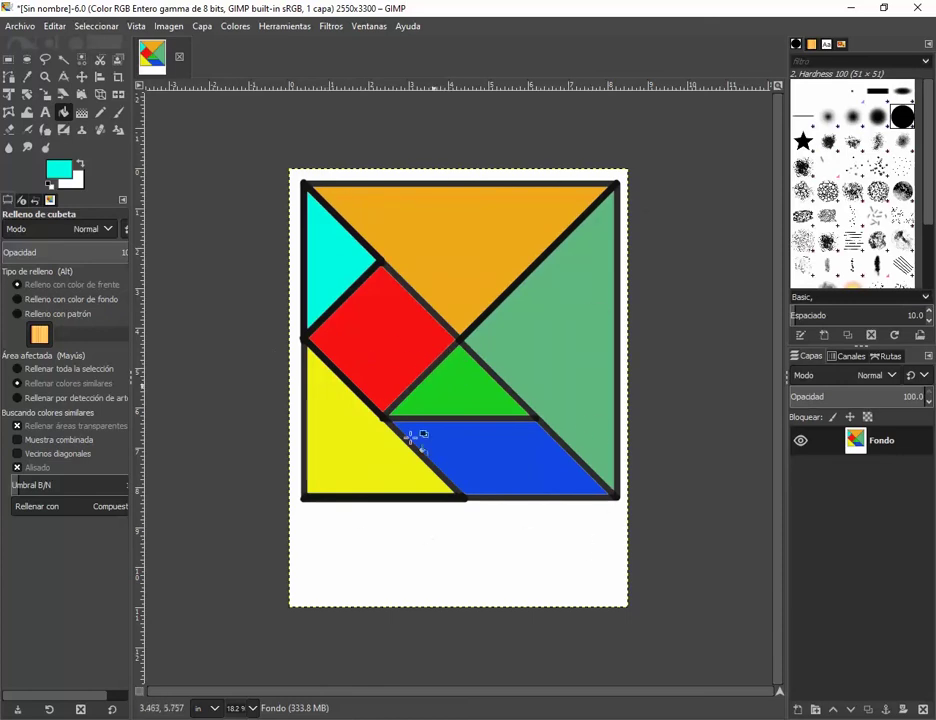
- Switch to the Tangram_Gimp folder, open the Tangram image, examine the example animal figures, and put the photo viewer away
mouse_move(188, 710)
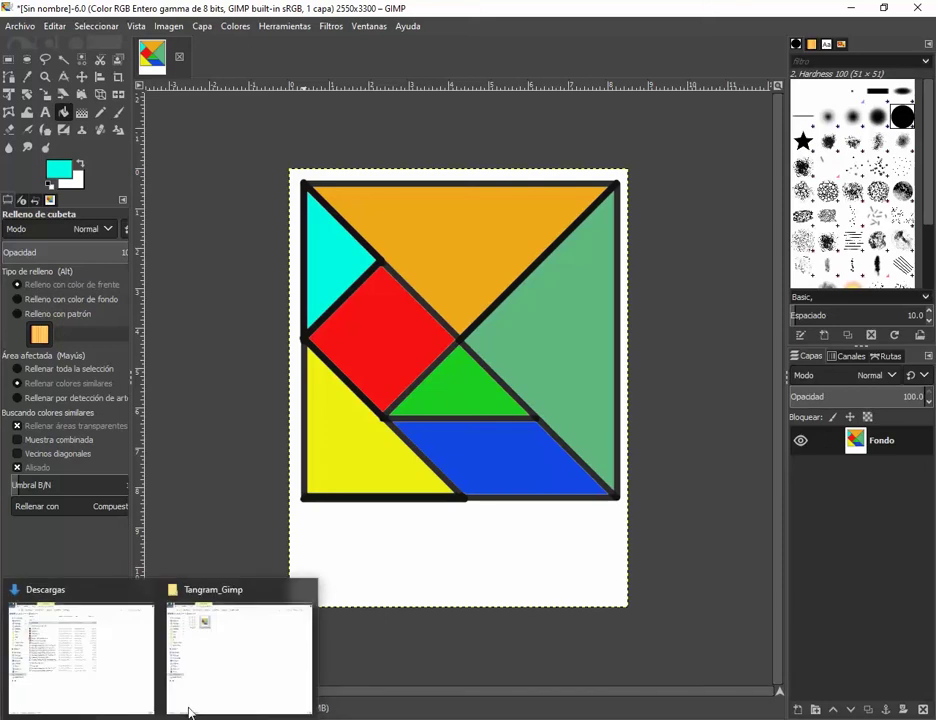
click(221, 682)
click(166, 114)
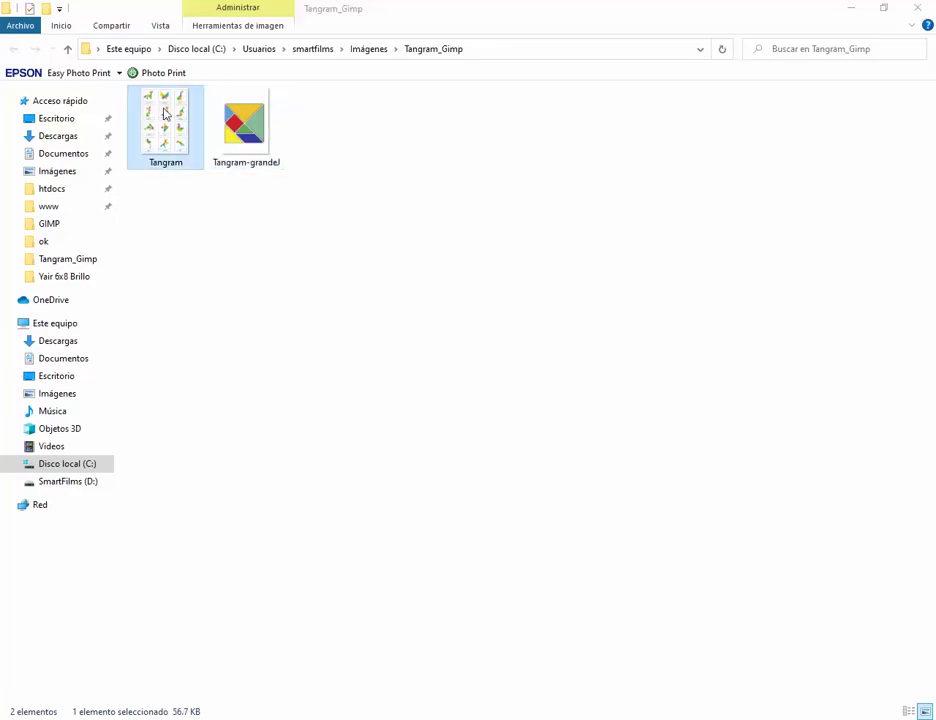
double_click(166, 114)
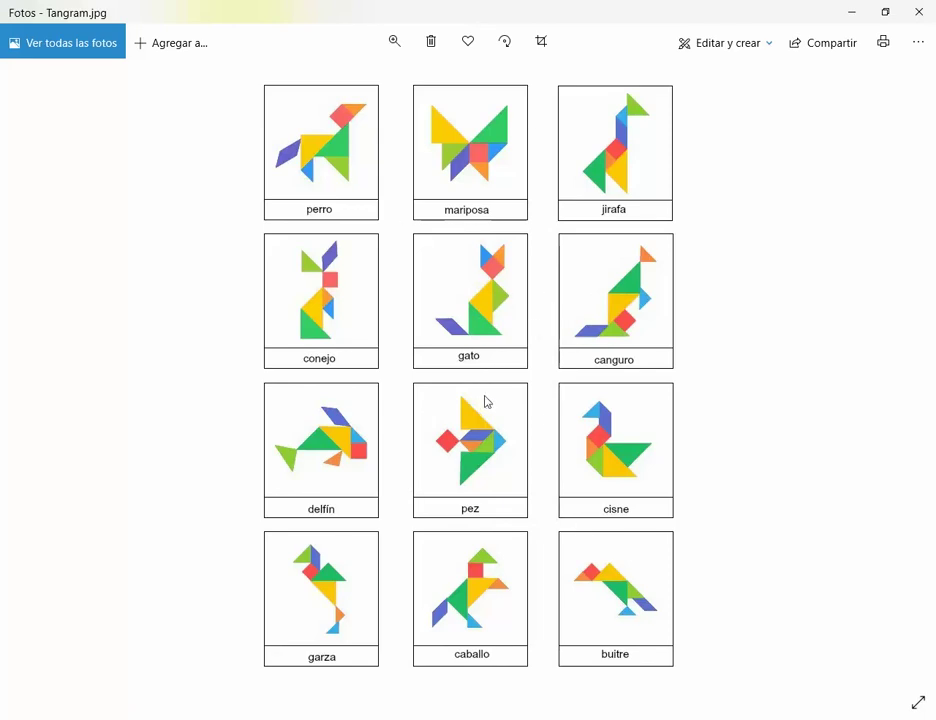
click(866, 20)
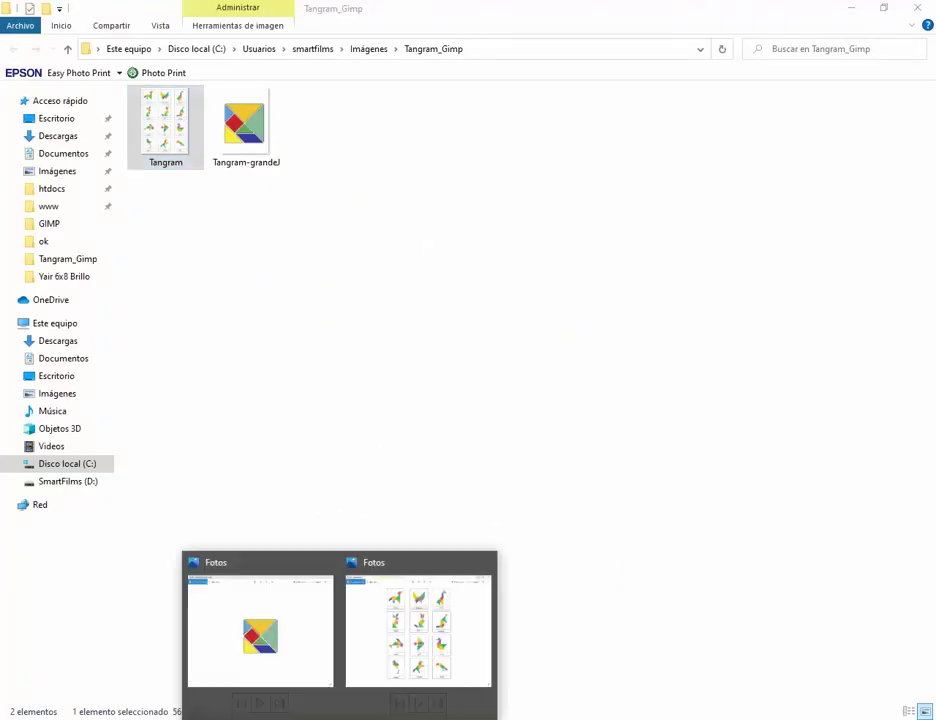
- Switch back to GIMP and set the foreground color to a dark olive green
click(297, 672)
key(alt+Tab)
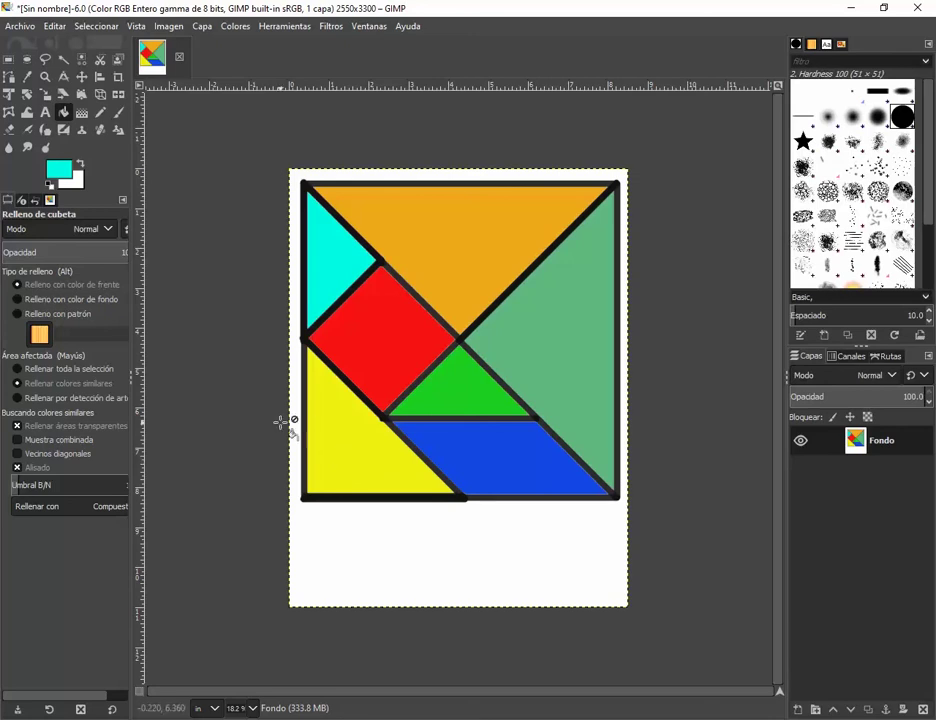
click(60, 176)
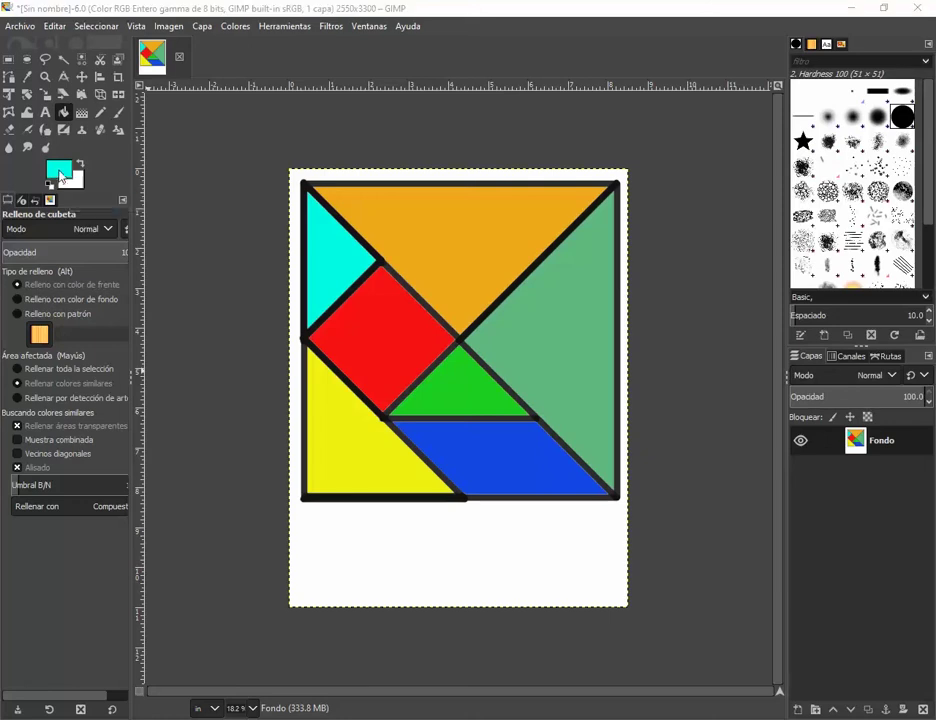
drag(138, 138, 137, 173)
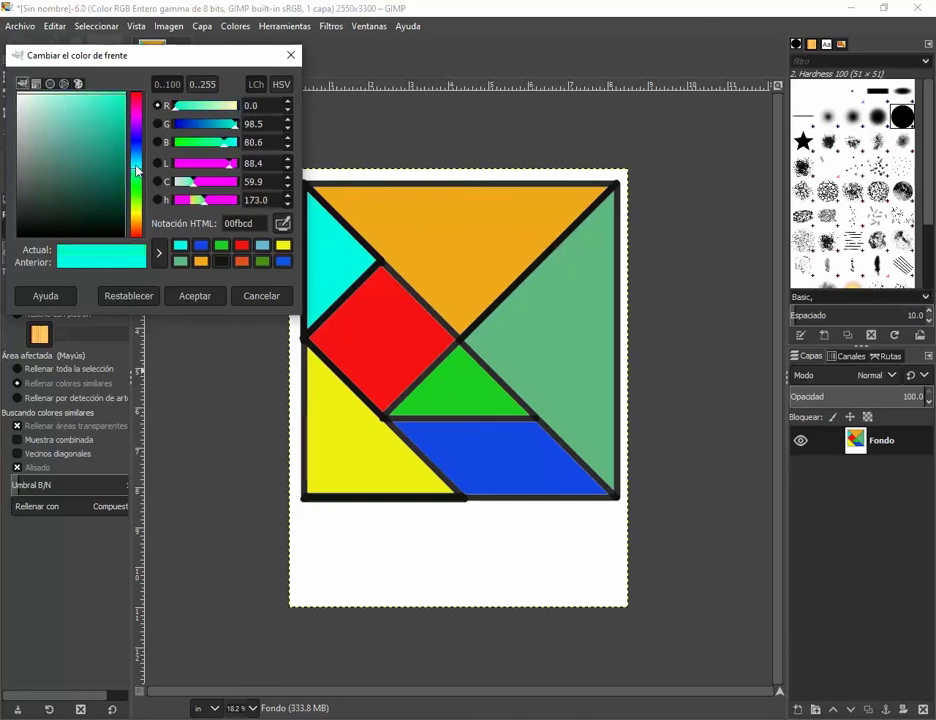
click(38, 148)
drag(42, 190, 78, 180)
click(193, 296)
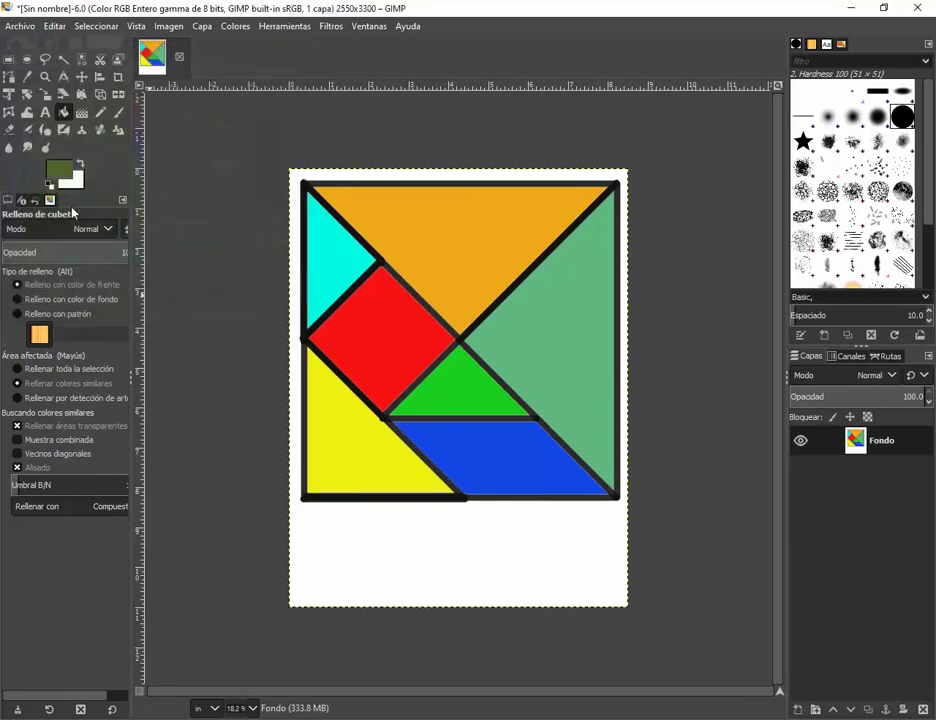
- Paint a freehand olive green test stroke diagonally across the tangram with the Paintbrush, and undo it
click(119, 112)
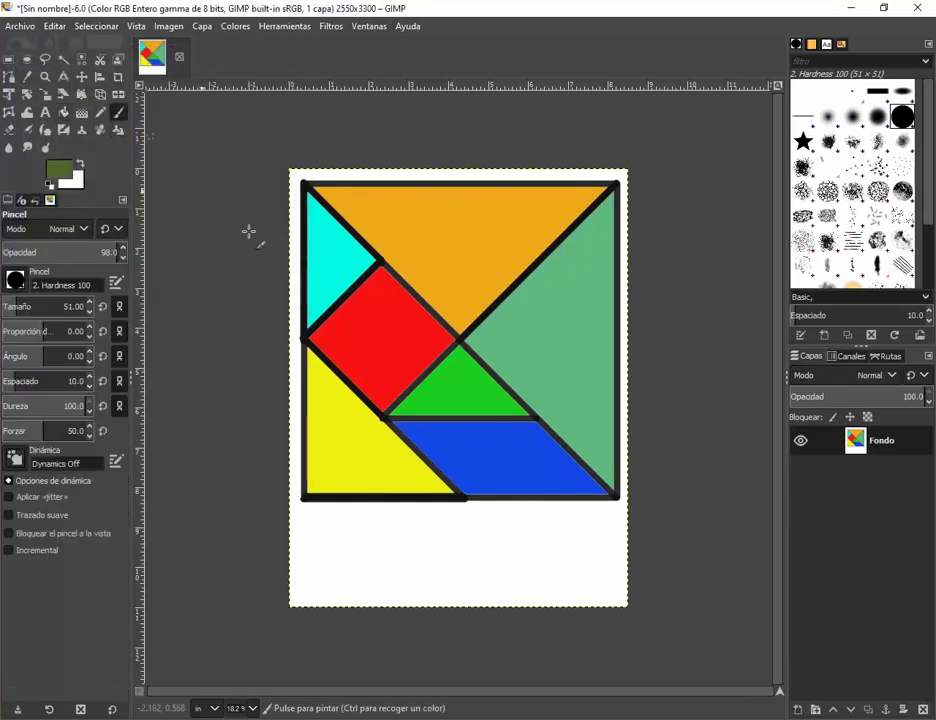
drag(306, 245, 530, 459)
key(ctrl+z)
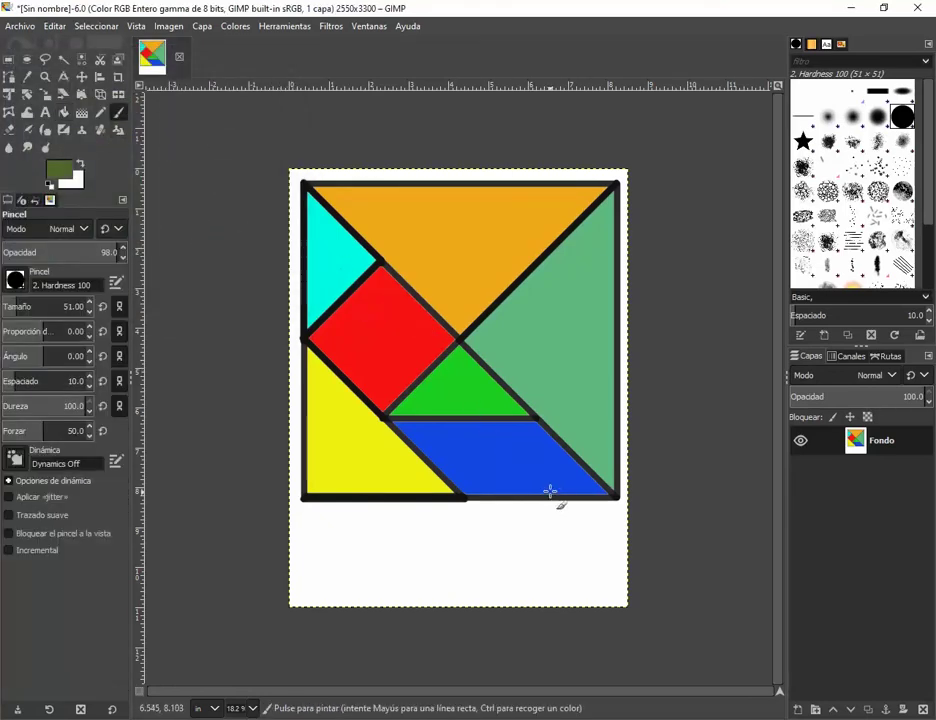
- Bucket-fill the blank area below the tangram with the olive green, and undo the fill
click(63, 112)
click(379, 541)
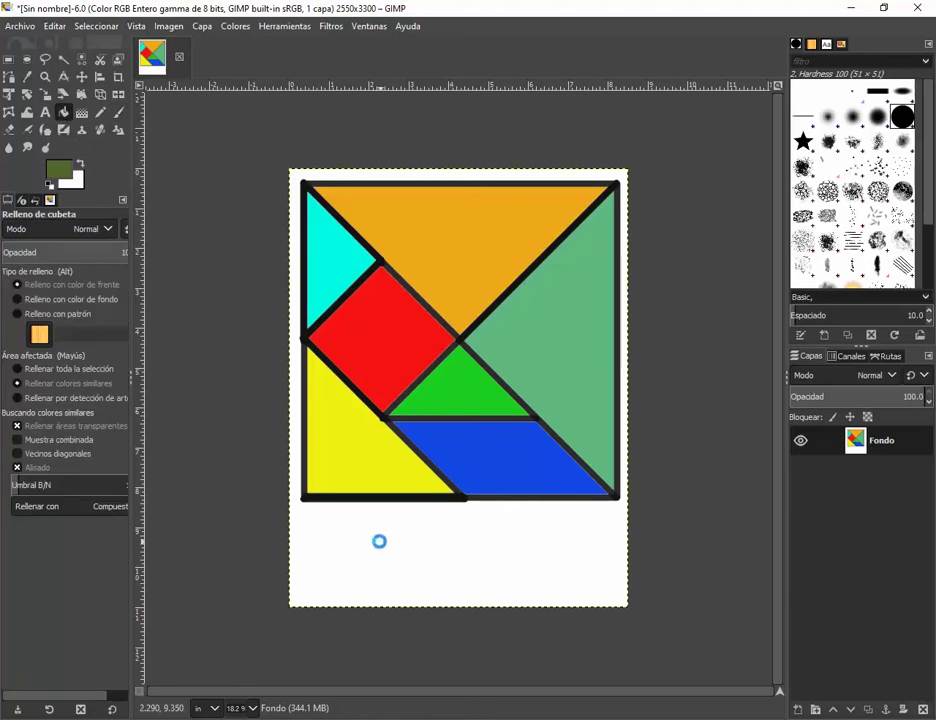
key(ctrl+z)
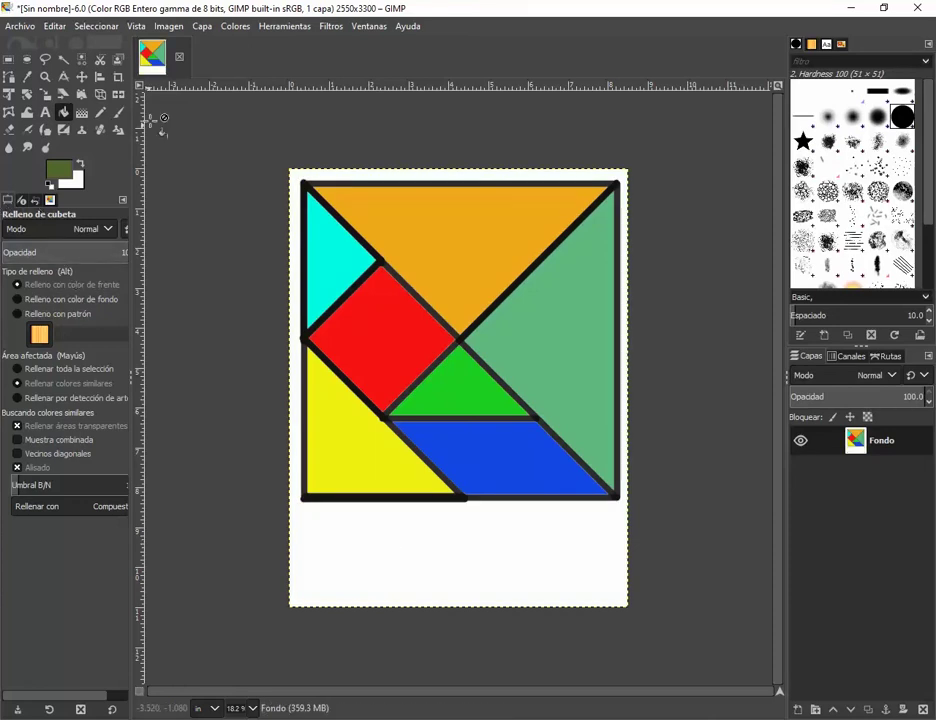
- Examine the Paintbrush's options, the device status, the undo history, the open images and the commands for configuring the dock
click(119, 113)
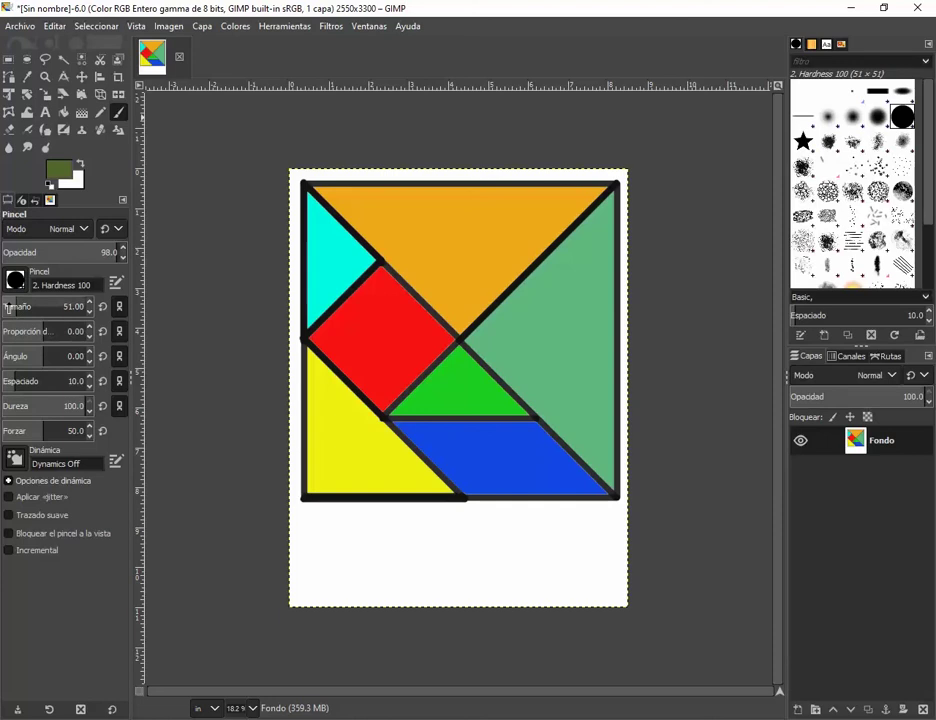
click(35, 200)
click(50, 200)
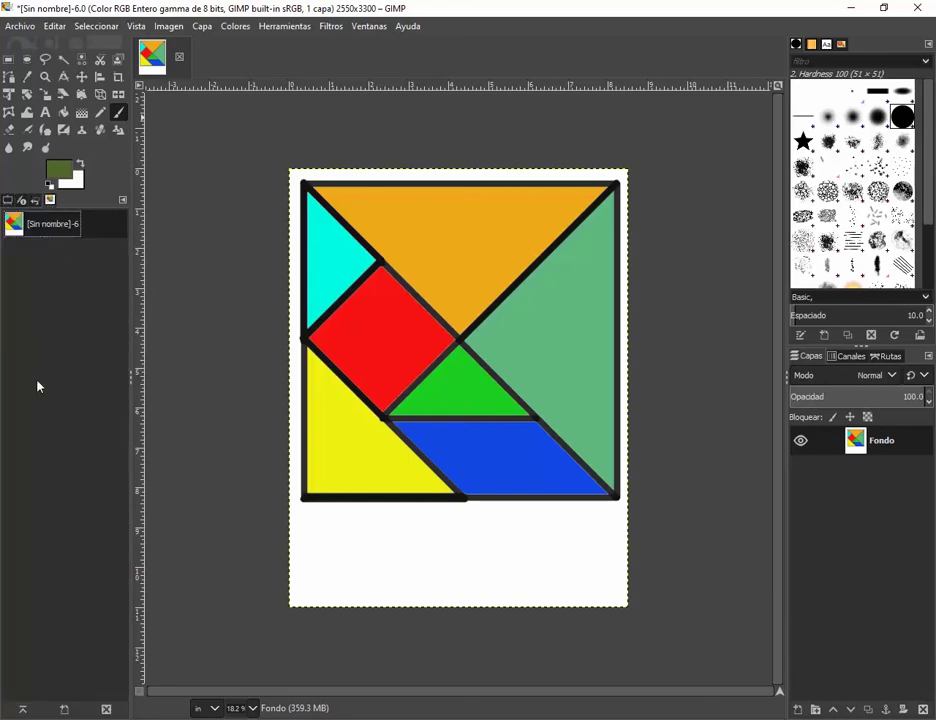
click(8, 201)
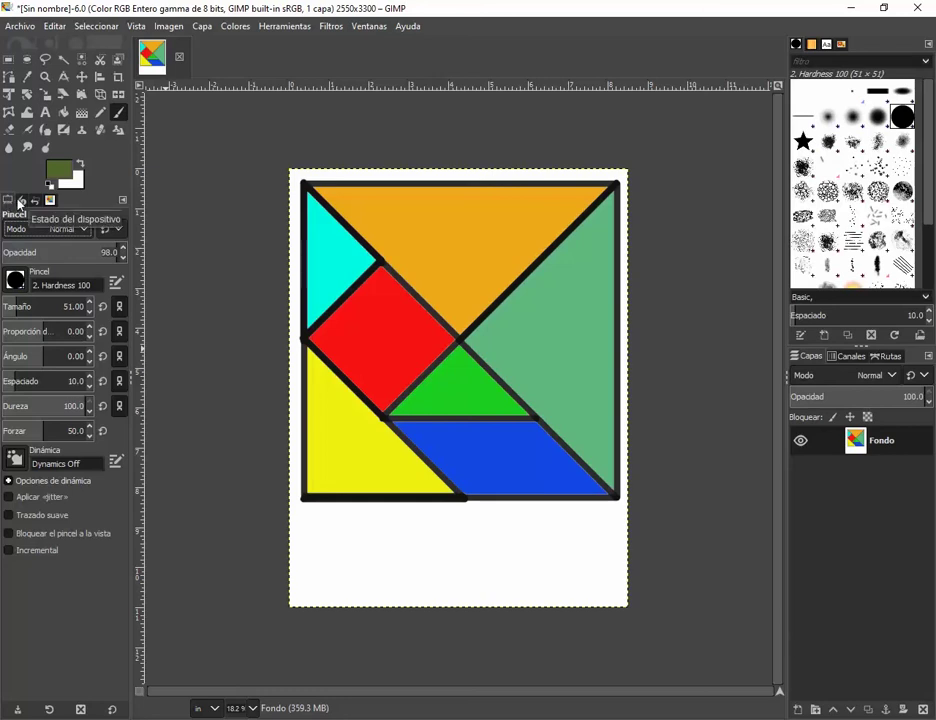
click(20, 201)
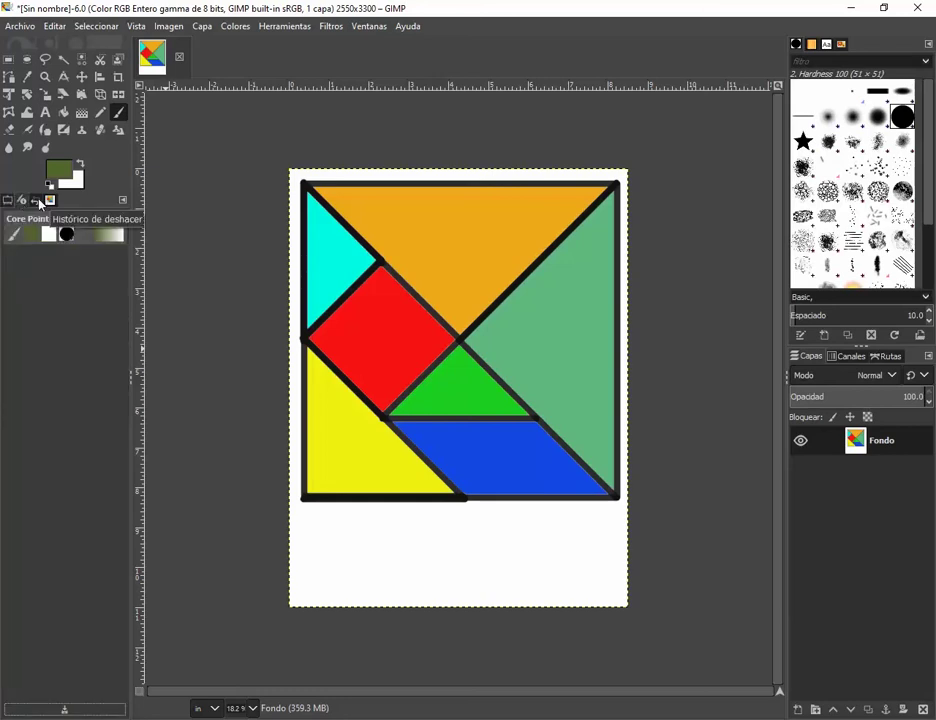
click(38, 201)
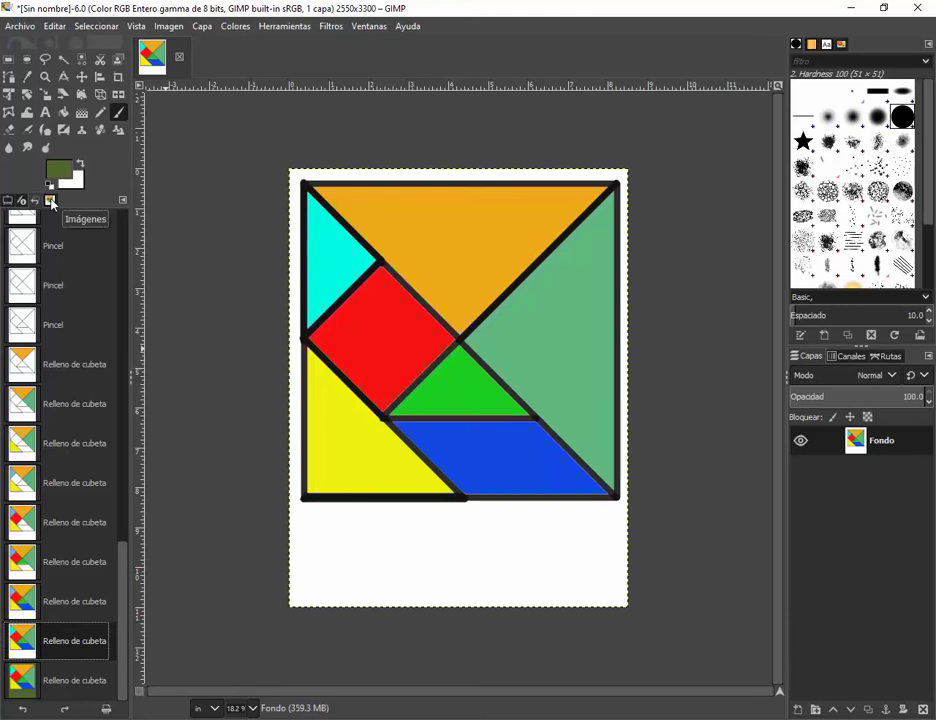
scroll(56, 535, up, 3)
scroll(58, 532, down, 3)
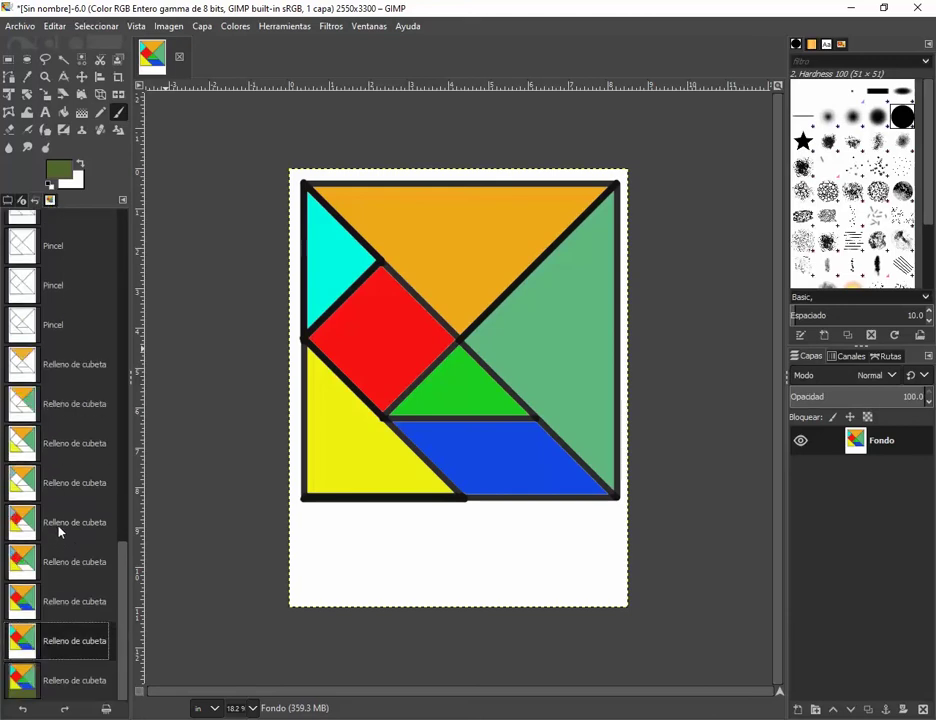
click(50, 201)
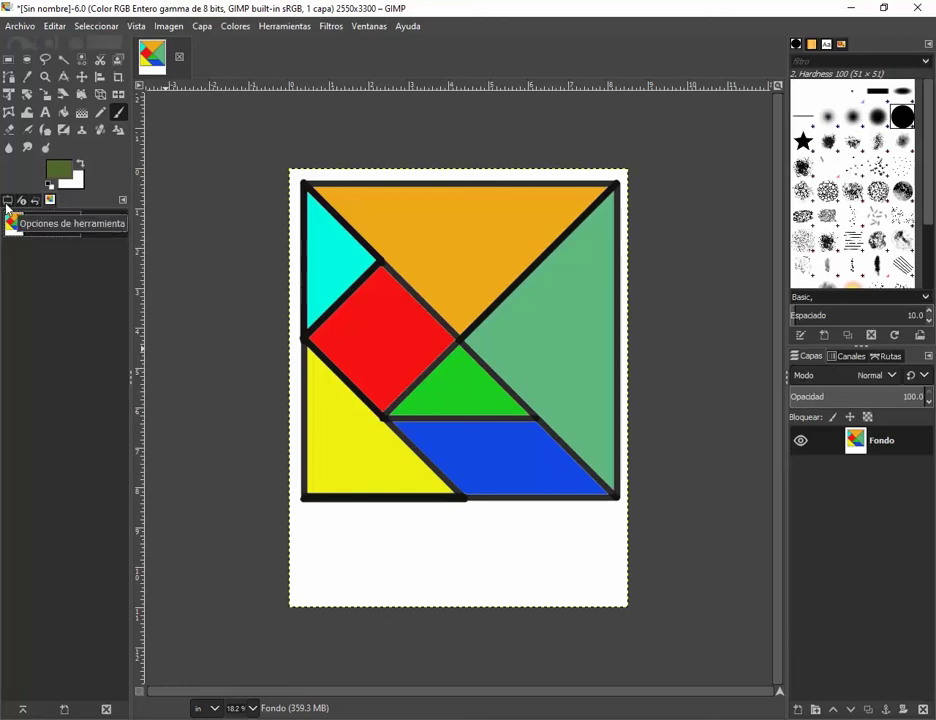
click(7, 203)
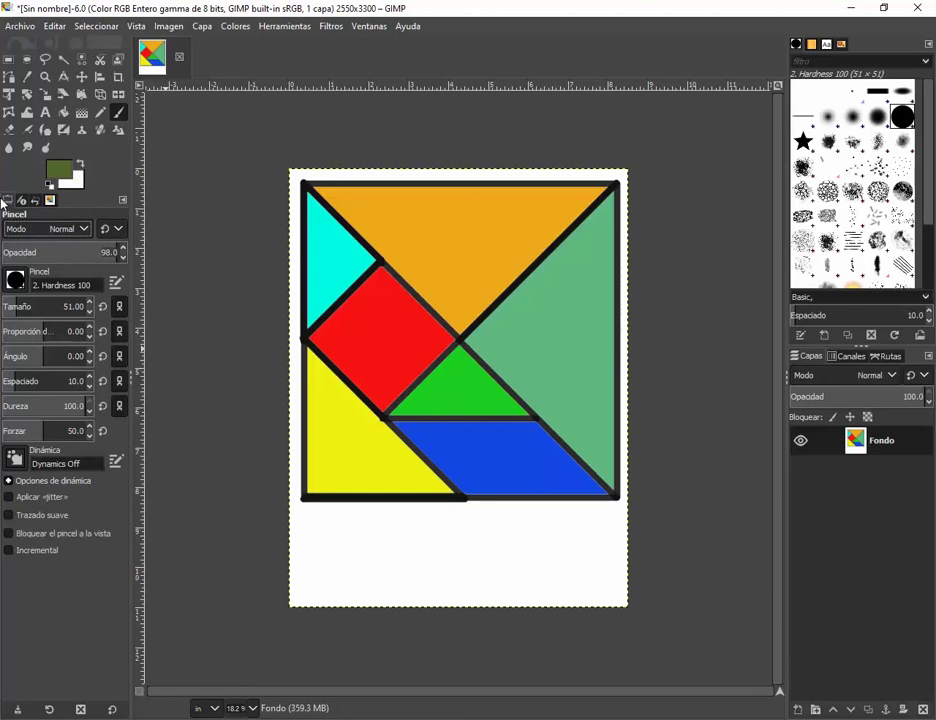
click(123, 202)
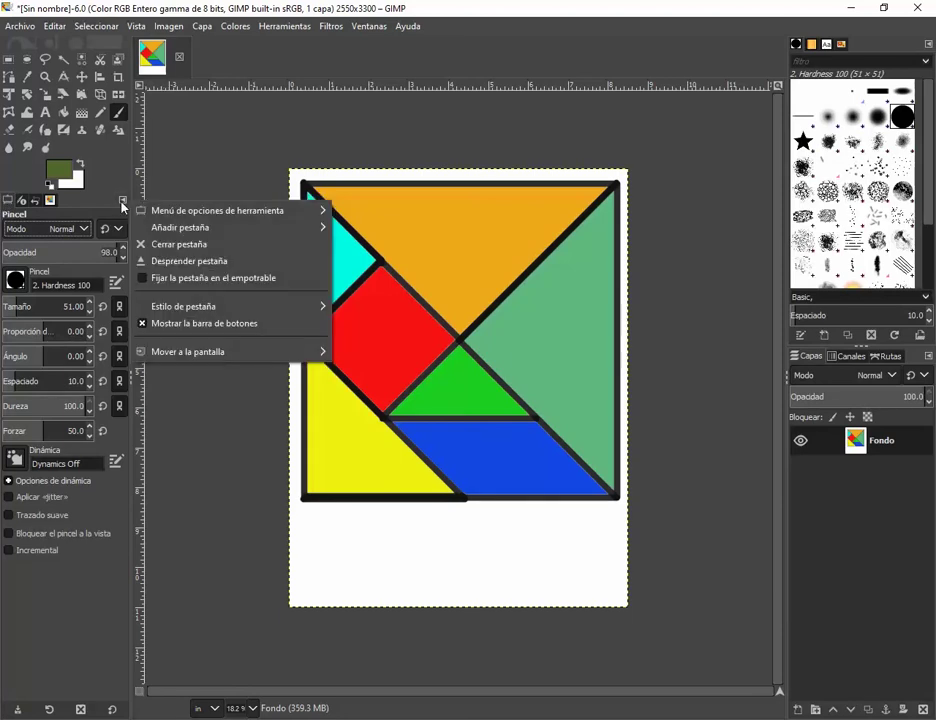
mouse_move(207, 214)
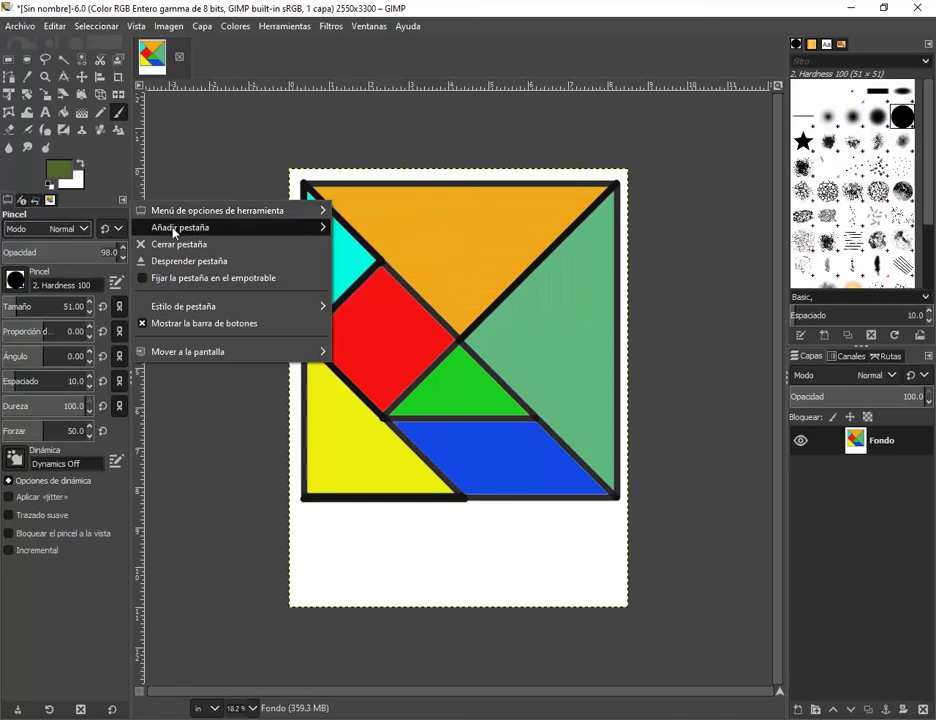
mouse_move(173, 232)
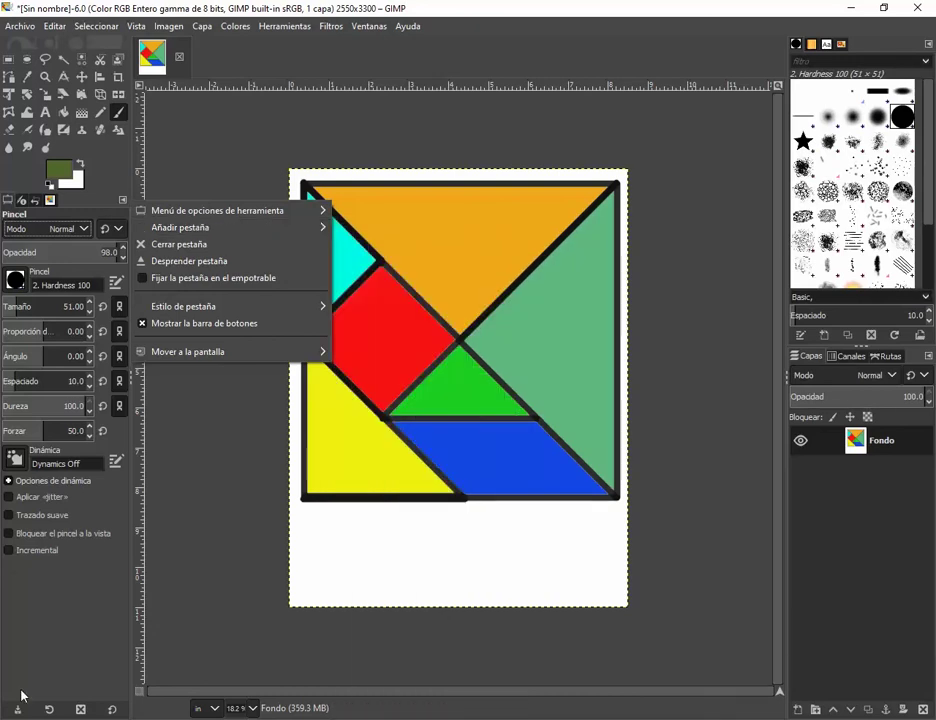
click(58, 616)
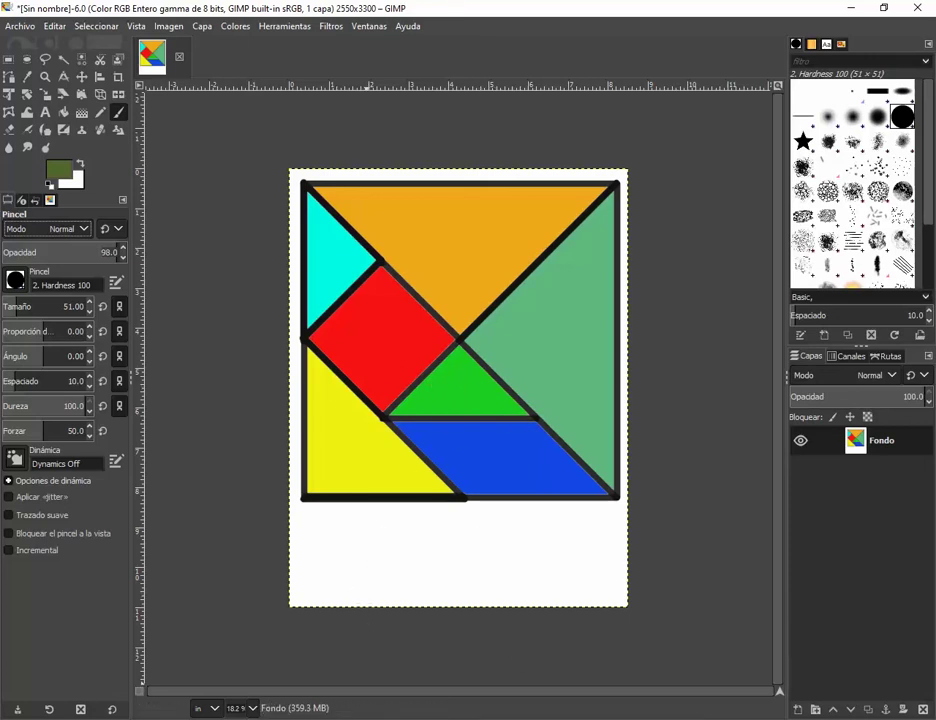
- Switch to the Photos app and view the example animal figures in Tangram.jpg again
mouse_move(340, 719)
click(414, 672)
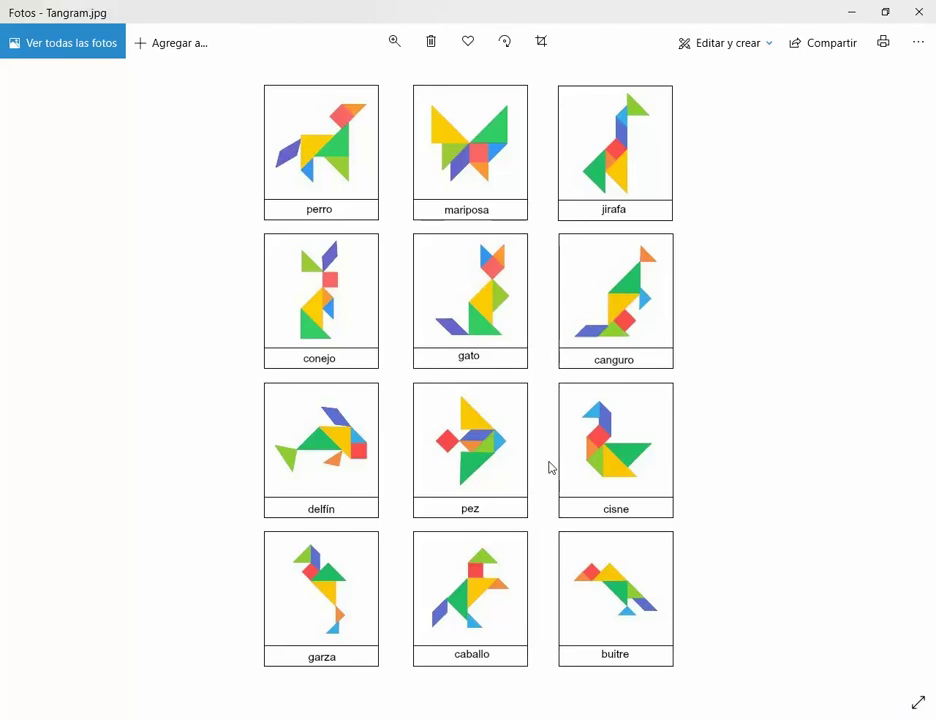
click(752, 719)
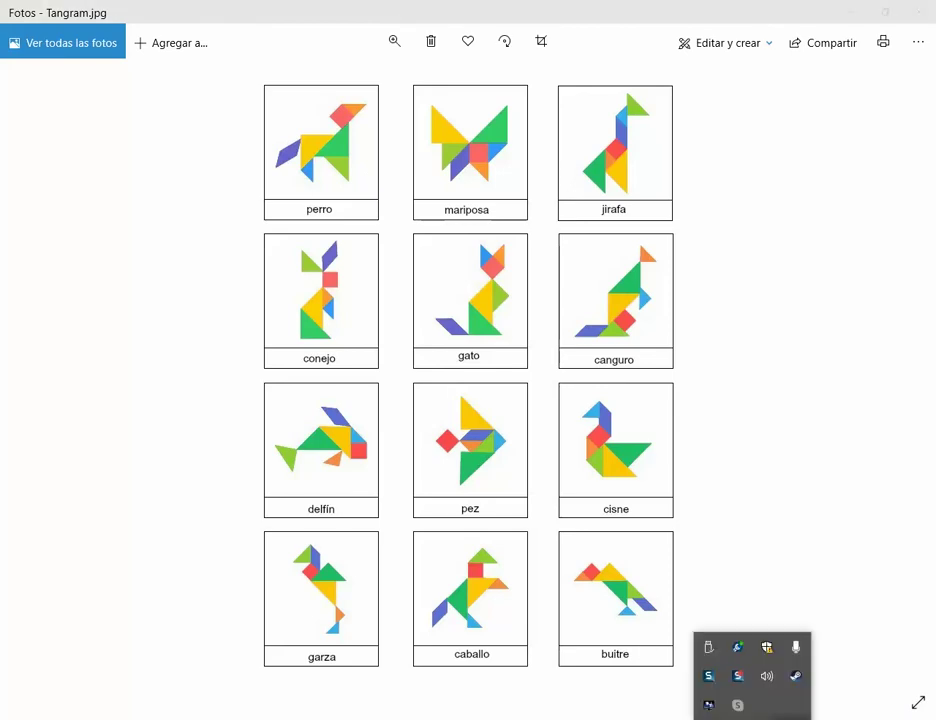